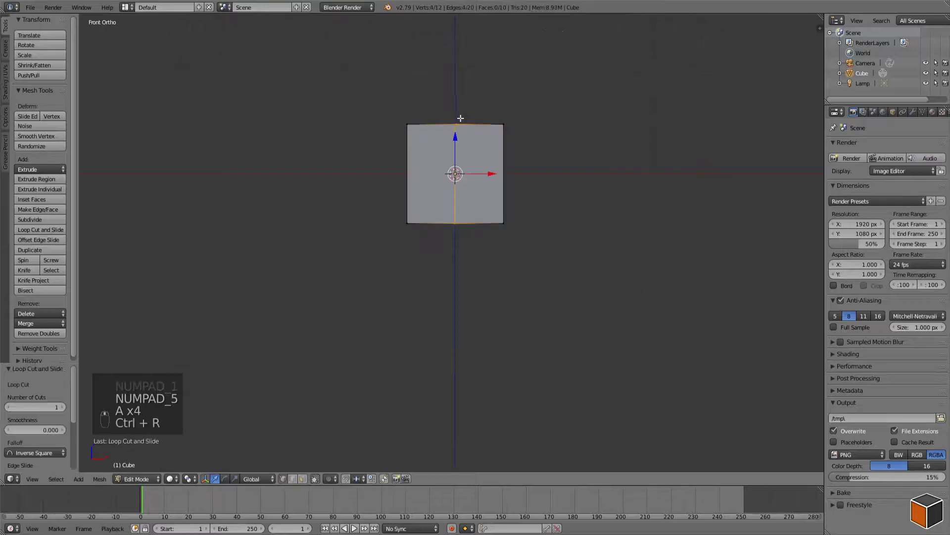
# - Bevel the cube's centre edge loop by about 0.533 and scale the resulting band to about 1.33 along Z
pyautogui.click(504, 98)
pyautogui.press('s')
pyautogui.press('z')
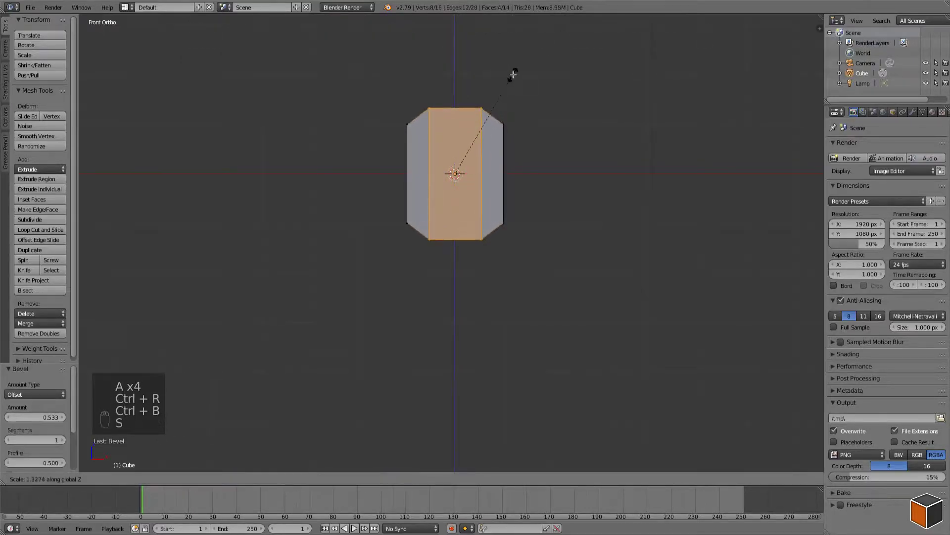
pyautogui.click(516, 68)
# - Stretch the selected centre band further by 1.052 along Z and about 1.02 along X
pyautogui.keyDown('shift'); pyautogui.moveTo(516, 69); pyautogui.dragTo(516, 149, button='middle'); pyautogui.keyUp('shift')
pyautogui.scroll(2, 521, 144)
pyautogui.press('s')
pyautogui.middleClick(559, 132)
pyautogui.click(564, 128)
pyautogui.press('s')
pyautogui.press('x')
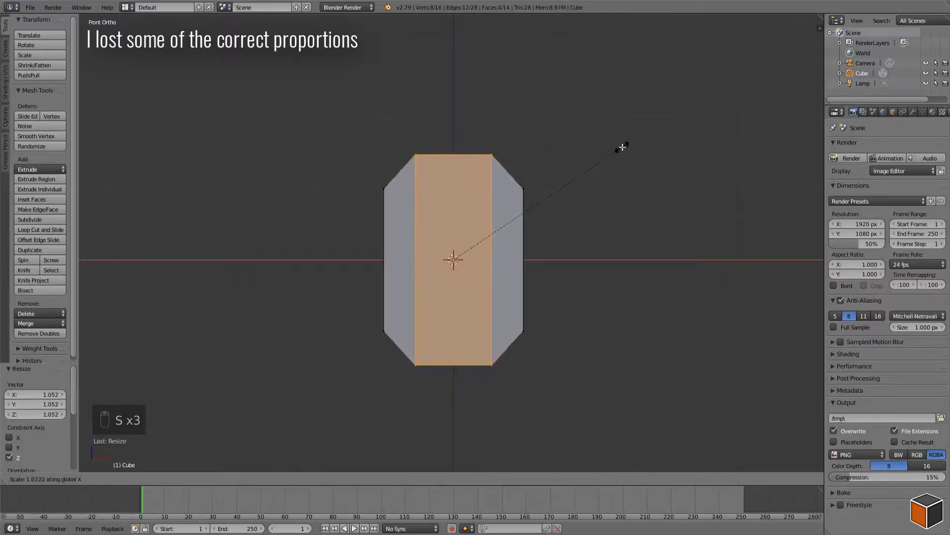
pyautogui.click(623, 147)
# - Select the whole mesh and raise it 1.802 units along Z above the grid floor
pyautogui.press('a')
pyautogui.scroll(-2, 635, 220)
pyautogui.moveTo(713, 184); pyautogui.dragTo(637, 197, button='middle')
pyautogui.press('a')
pyautogui.press('KP_5')
pyautogui.press('g')
pyautogui.press('z')
pyautogui.click(645, 118)
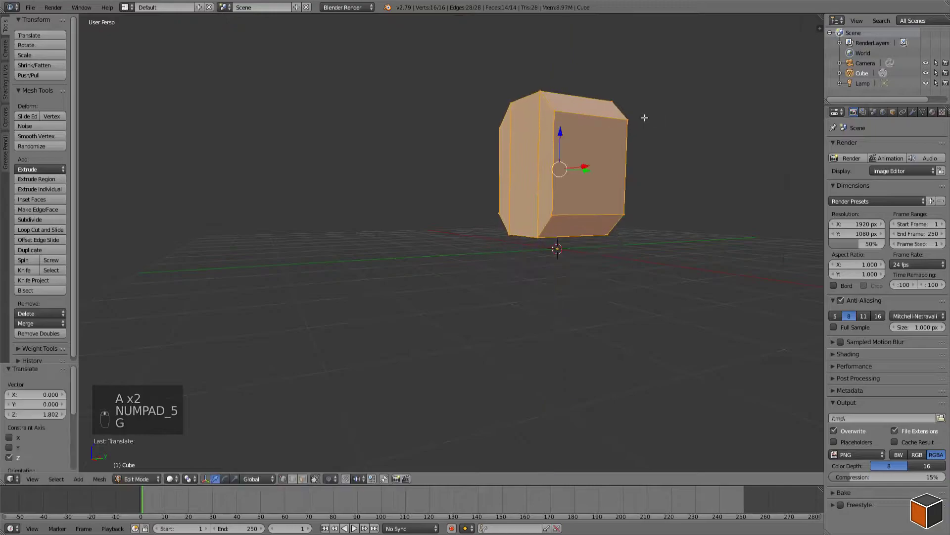
# - Lengthen the whole mesh along Y by a factor of about 2.08 in the right side view
pyautogui.press('KP_5')
pyautogui.press('KP_1')
pyautogui.press('KP_3')
pyautogui.press('s')
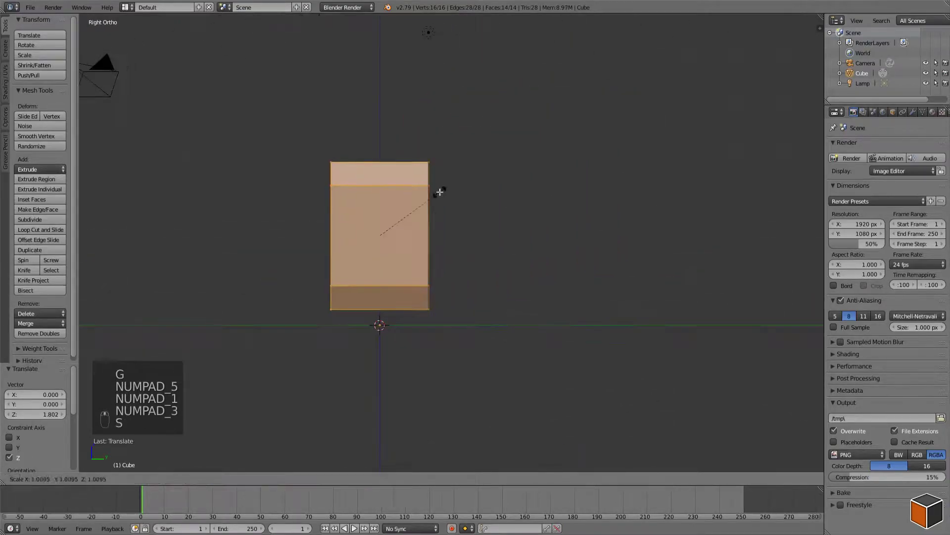
pyautogui.press('y')
pyautogui.click(513, 167)
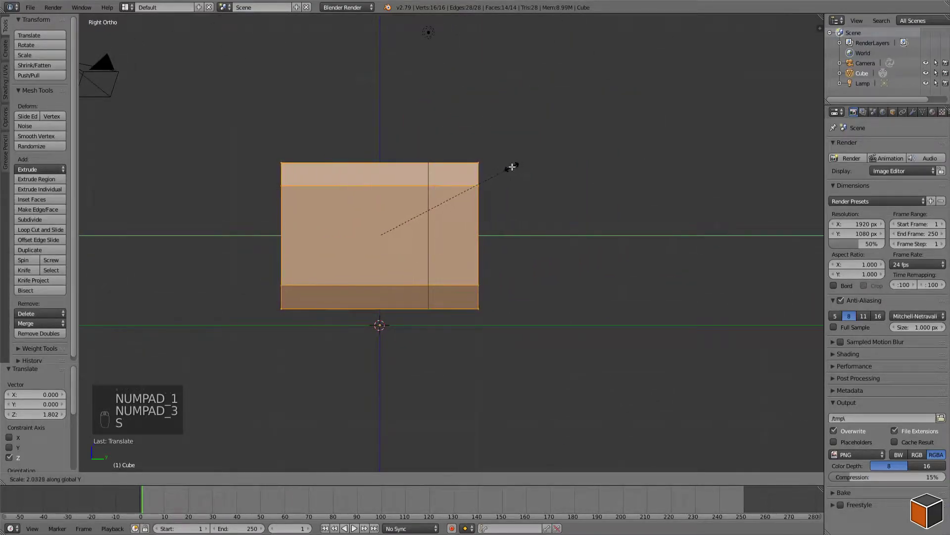
pyautogui.press('a')
# - Select the two vertical edge loops of the front profile and scale them slightly along Z
pyautogui.moveTo(452, 214)
pyautogui.mouseDown(button='middle')
pyautogui.moveTo(522, 238)
pyautogui.moveTo(485, 274)
pyautogui.moveTo(428, 214)
pyautogui.moveTo(450, 206)
pyautogui.mouseUp(button='middle')
pyautogui.press('KP_1')
pyautogui.scroll(-1, 462, 207)
pyautogui.keyDown('alt'); pyautogui.rightClick(438, 203); pyautogui.keyUp('alt')
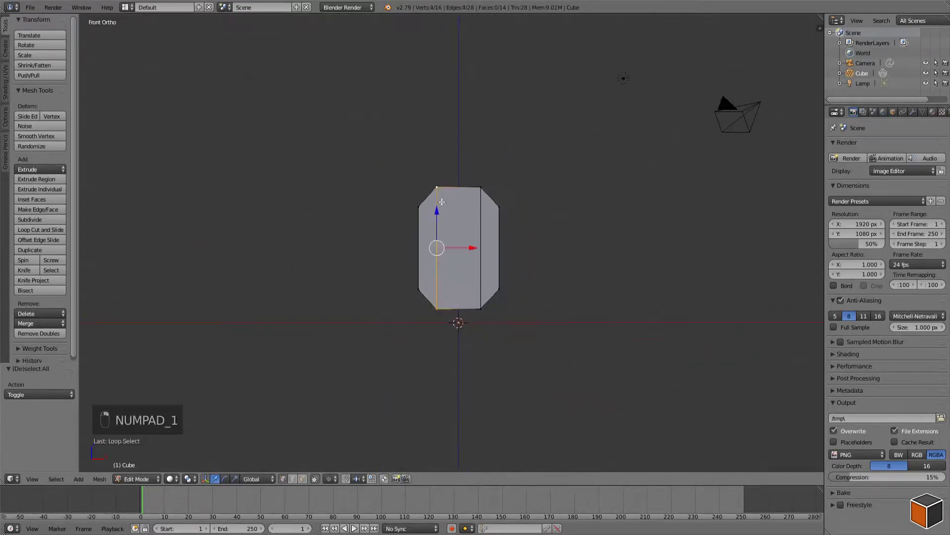
pyautogui.keyDown('alt'); pyautogui.keyDown('shift'); pyautogui.rightClick(482, 207); pyautogui.keyUp('shift'); pyautogui.keyUp('alt')
pyautogui.scroll(4, 489, 216)
pyautogui.press('s')
pyautogui.press('z')
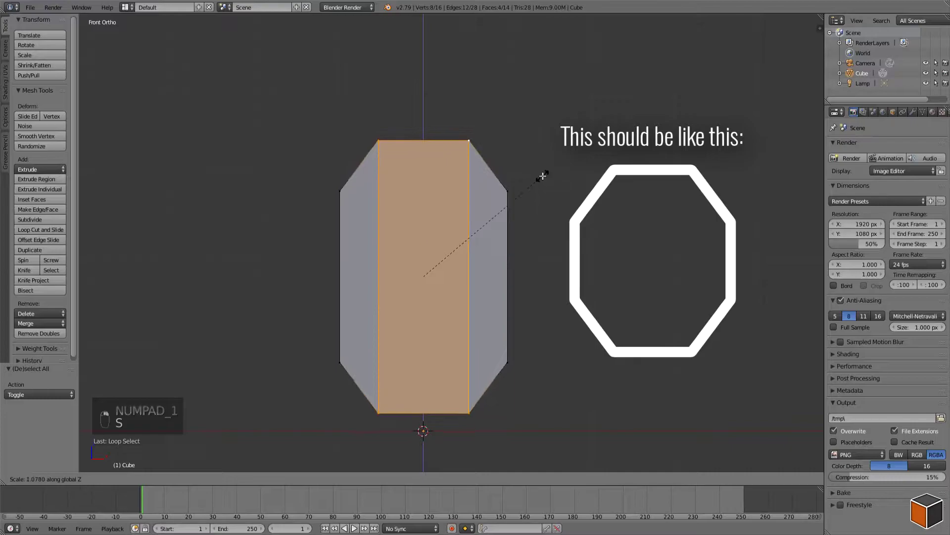
pyautogui.click(532, 180)
# - Fine-tune the spacing of the two vertical edge loops by scaling them along X
pyautogui.press('s')
pyautogui.press('x')
pyautogui.click(539, 180)
pyautogui.press('s')
pyautogui.press('x')
pyautogui.click(537, 180)
pyautogui.press('s')
pyautogui.press('x')
pyautogui.click(538, 180)
pyautogui.press('a')
# - Select the top face in wireframe and extrude it upward twice to form a neck and a rim section
pyautogui.keyDown('shift'); pyautogui.moveTo(480, 155); pyautogui.dragTo(492, 219, button='middle'); pyautogui.keyUp('shift')
pyautogui.press('z')
pyautogui.press('b')
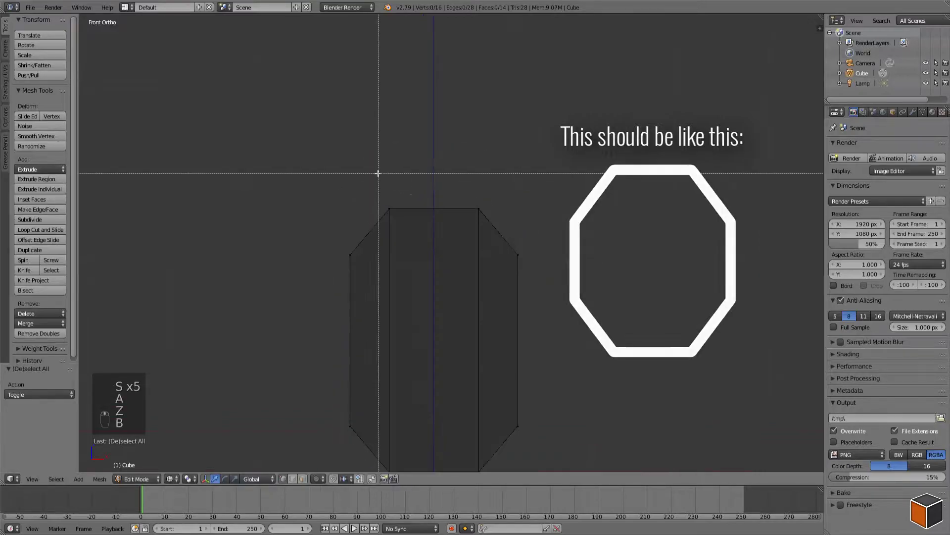
pyautogui.moveTo(377, 169); pyautogui.dragTo(495, 219)
pyautogui.press('z')
pyautogui.press('e')
pyautogui.click(495, 179)
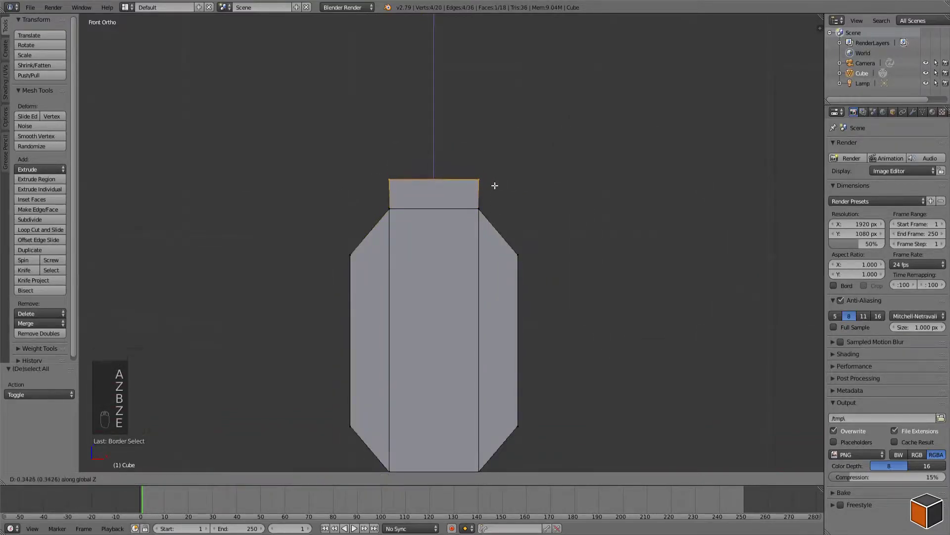
pyautogui.press('e')
pyautogui.click(500, 151)
# - Add a centred horizontal edge loop around the top section and widen it along X into a pointed rim
pyautogui.press('a')
pyautogui.hotkey('ctrl', 'r')
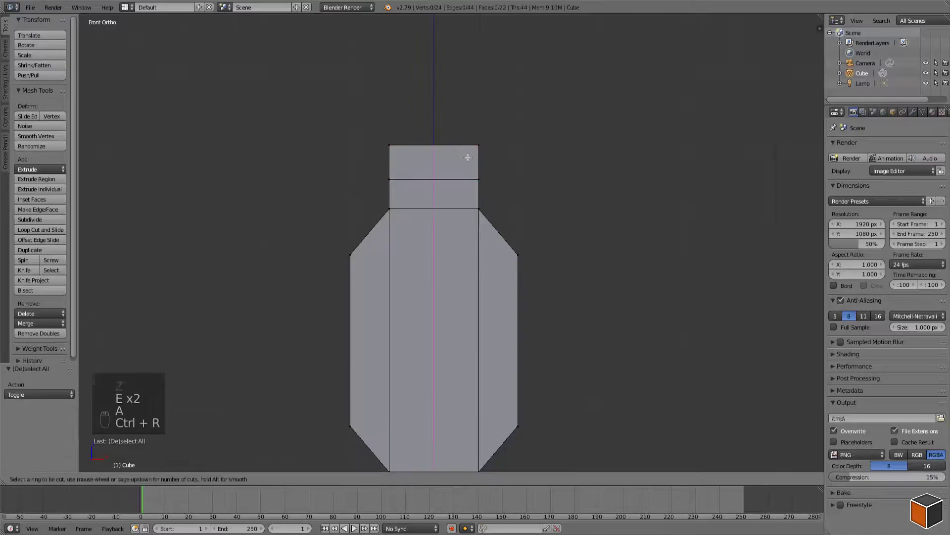
pyautogui.click(468, 156)
pyautogui.rightClick(475, 154)
pyautogui.press('s')
pyautogui.press('x')
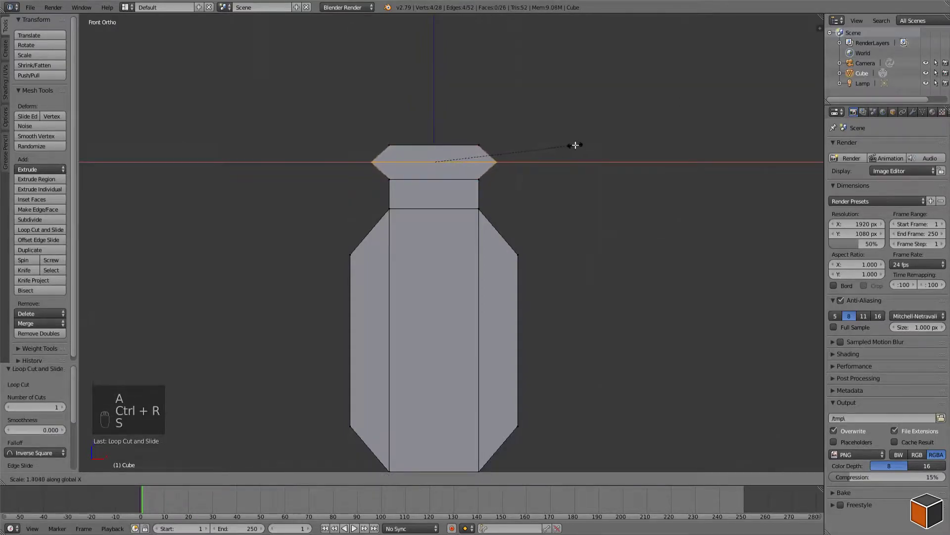
pyautogui.click(573, 145)
# - Check the shape in perspective and scale the rim's middle edge loop by 1.024 along X
pyautogui.press('Tab')
pyautogui.moveTo(572, 152); pyautogui.dragTo(521, 242, button='middle')
pyautogui.press('KP_1')
pyautogui.press('Tab')
pyautogui.scroll(4, 505, 223)
pyautogui.press('a')
pyautogui.press('a')
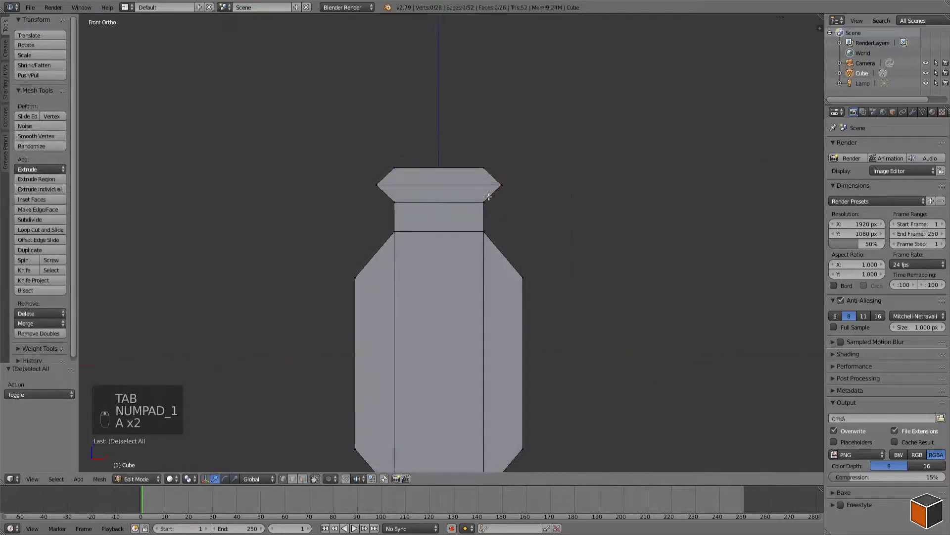
pyautogui.keyDown('alt'); pyautogui.rightClick(541, 163); pyautogui.keyUp('alt')
pyautogui.press('s')
pyautogui.click(543, 164)
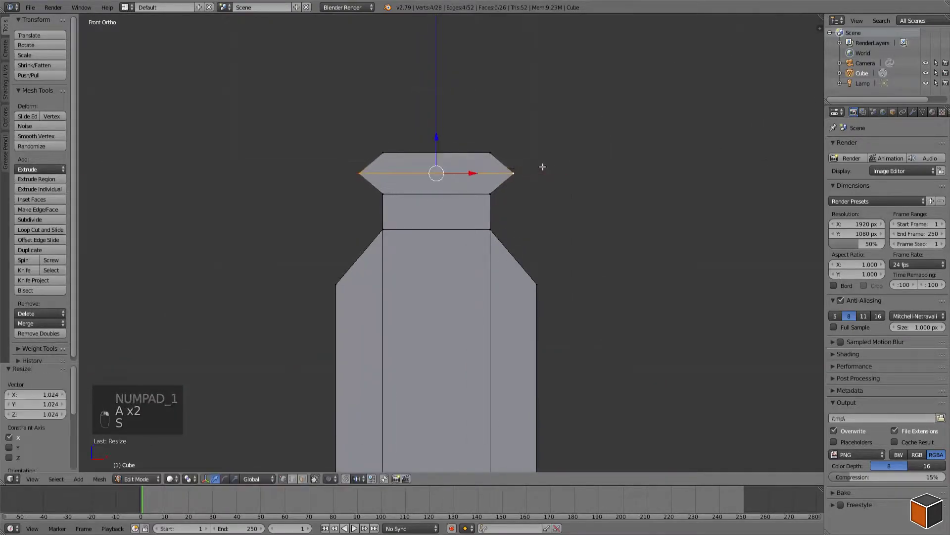
# - Turn on Matcap shading and Ambient Occlusion for the 3D viewport
pyautogui.press('Tab')
pyautogui.click(820, 28)
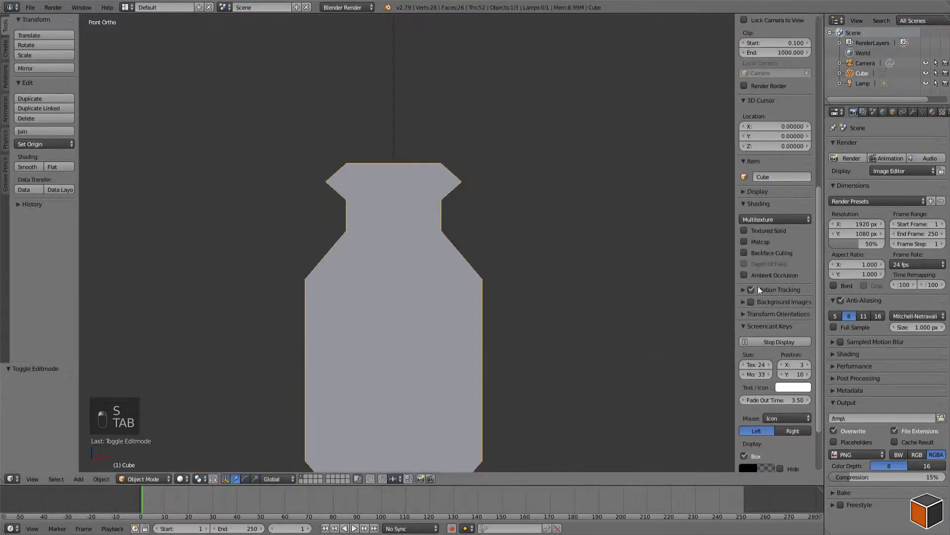
pyautogui.click(743, 242)
pyautogui.moveTo(683, 258)
pyautogui.mouseDown(button='middle')
pyautogui.moveTo(574, 280)
pyautogui.moveTo(609, 272)
pyautogui.moveTo(689, 215)
pyautogui.mouseUp(button='middle')
pyautogui.click(744, 336)
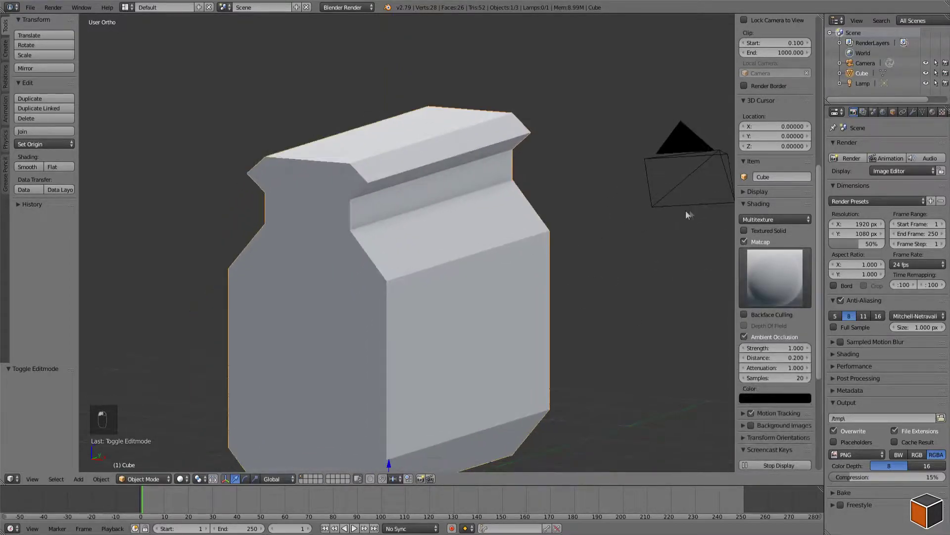
# - Toggle Matcap shading off and on, and browse the matcap presets
pyautogui.click(744, 242)
pyautogui.click(744, 242)
pyautogui.moveTo(559, 233); pyautogui.dragTo(519, 247, button='middle')
pyautogui.click(762, 284)
pyautogui.click(646, 333)
pyautogui.click(767, 281)
pyautogui.click(450, 344)
pyautogui.moveTo(463, 325)
pyautogui.mouseDown(button='middle')
pyautogui.moveTo(434, 316)
pyautogui.moveTo(453, 317)
pyautogui.mouseUp(button='middle')
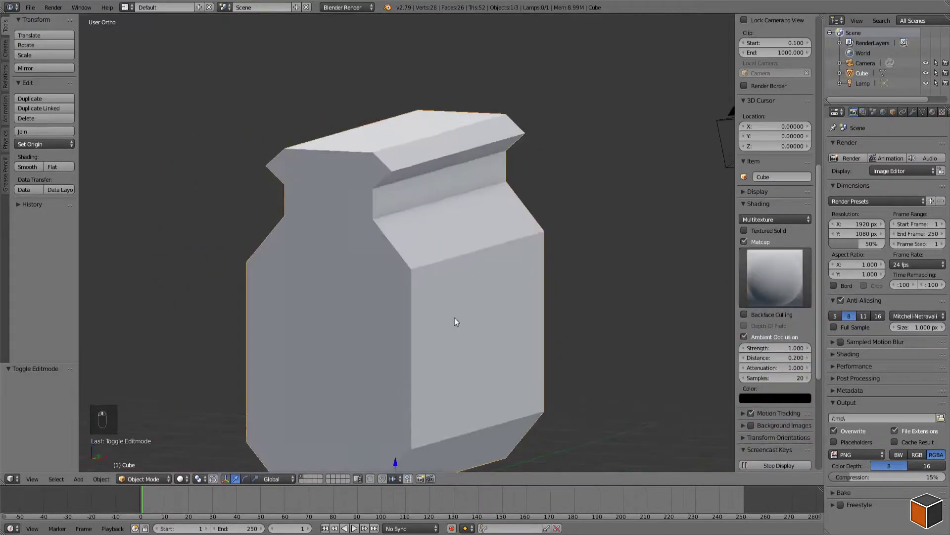
# - Hide the viewport's properties sidebar and adjust the width of the rim's middle edge loop along X
pyautogui.press('KP_1')
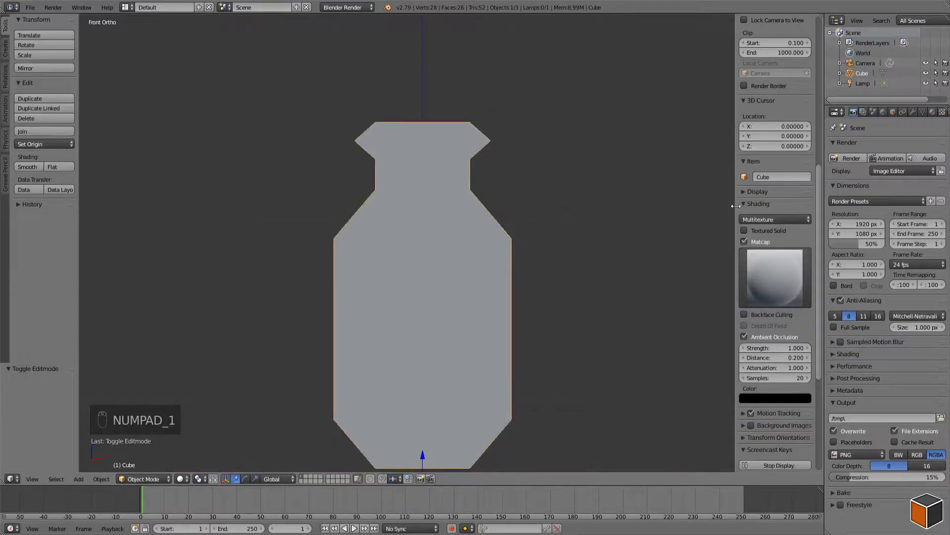
pyautogui.moveTo(736, 206); pyautogui.dragTo(819, 206)
pyautogui.press('Tab')
pyautogui.keyDown('alt'); pyautogui.rightClick(461, 121); pyautogui.keyUp('alt')
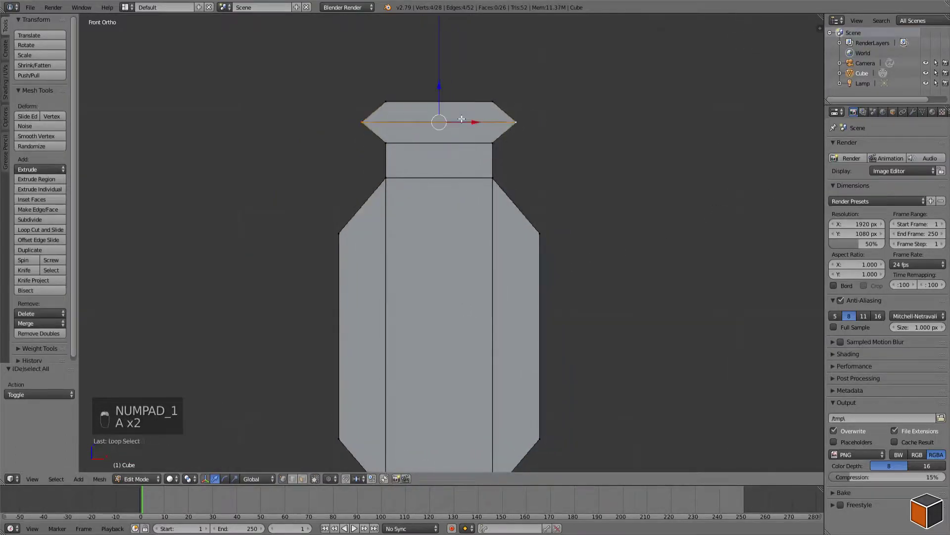
pyautogui.press('s')
pyautogui.middleClick(560, 126)
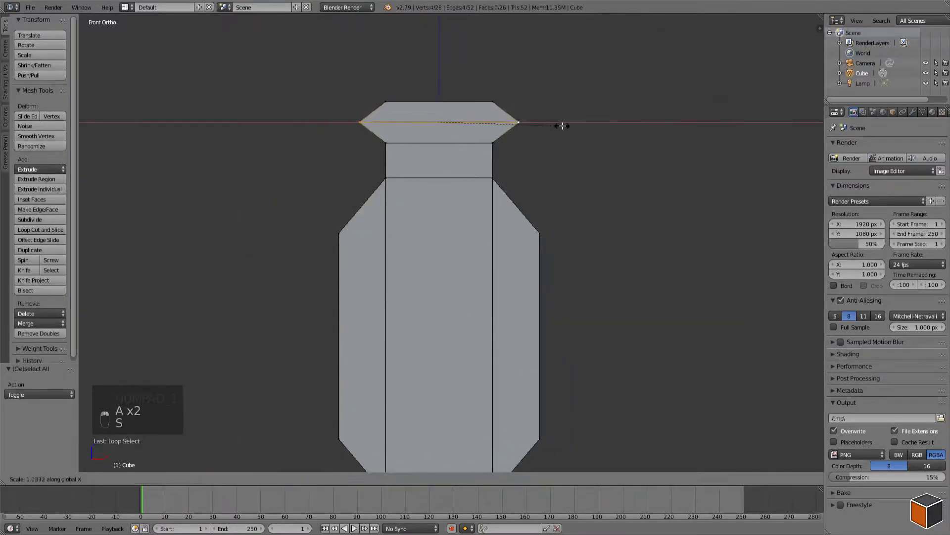
pyautogui.click(558, 125)
# - Select the whole rim in wireframe, adjust its height along Z and lower it by 0.113 to shorten the neck
pyautogui.press('a')
pyautogui.press('z')
pyautogui.press('b')
pyautogui.moveTo(346, 88); pyautogui.dragTo(588, 163)
pyautogui.press('s')
pyautogui.press('z')
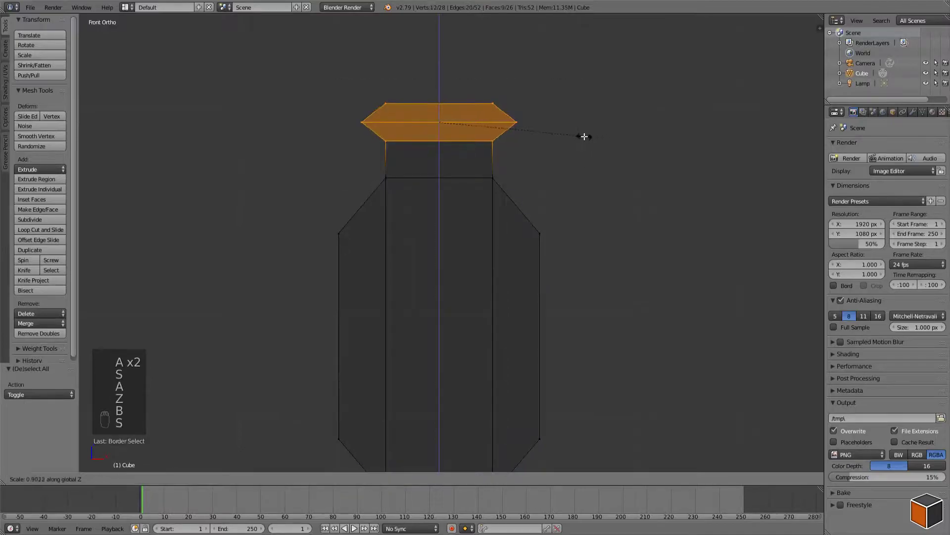
pyautogui.click(584, 136)
pyautogui.press('g')
pyautogui.press('z')
pyautogui.click(607, 142)
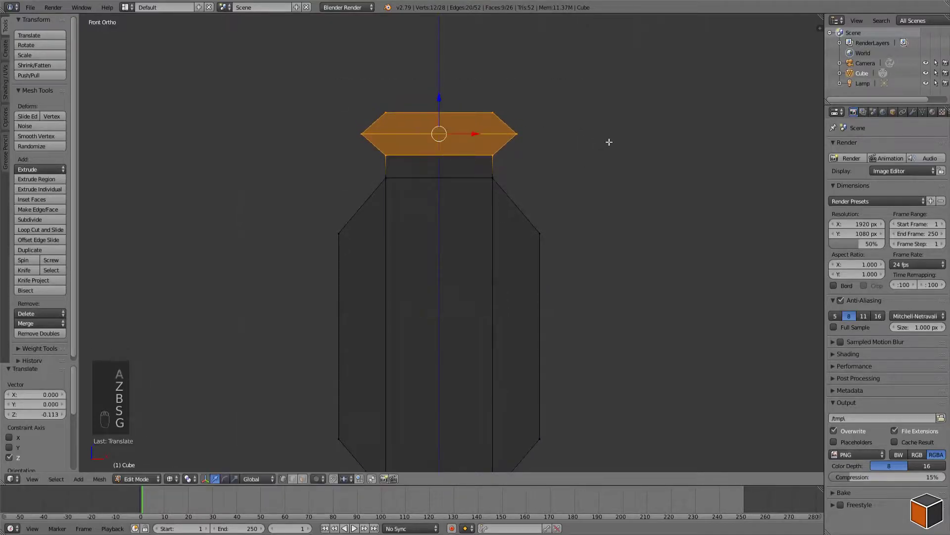
# - Inspect the solid shape and cut ten evenly spaced edge loops across the body's length along Y
pyautogui.press('Tab')
pyautogui.press('z')
pyautogui.moveTo(583, 178); pyautogui.dragTo(540, 187, button='middle')
pyautogui.press('Tab')
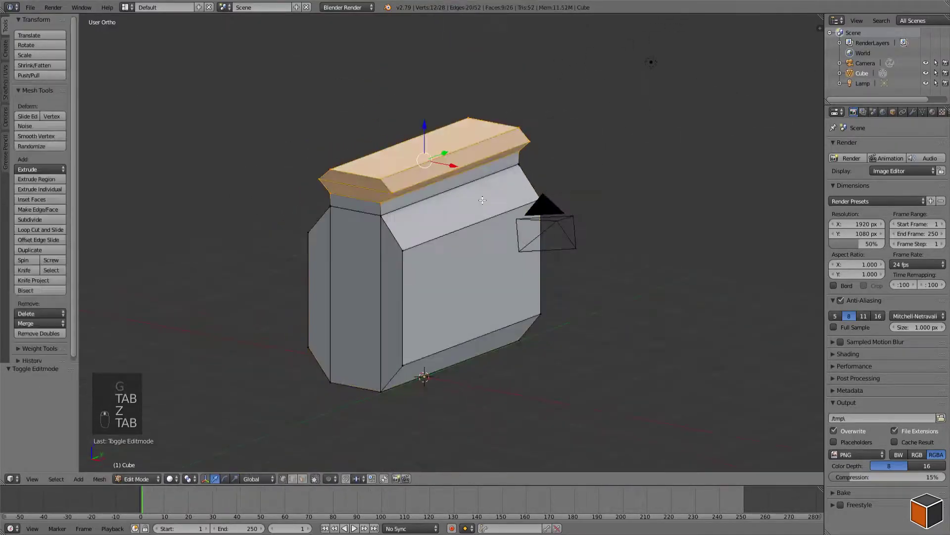
pyautogui.press('KP_1')
pyautogui.press('a')
pyautogui.press('a')
pyautogui.moveTo(495, 208); pyautogui.dragTo(445, 179, button='middle')
pyautogui.hotkey('ctrl', 'r')
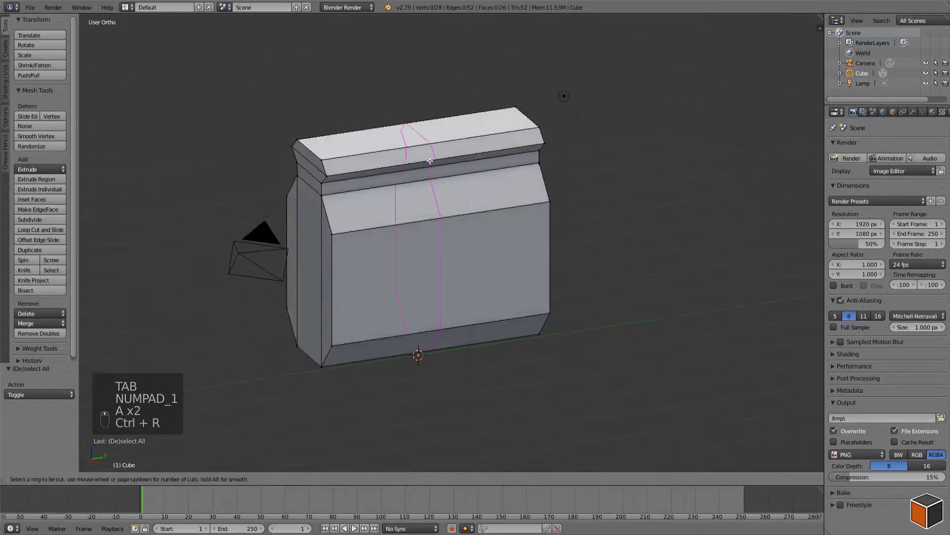
pyautogui.click(429, 161)
pyautogui.press('a')
# - Add another edge loop near the front end in side view and delete the rest of the body behind it
pyautogui.press('KP_1')
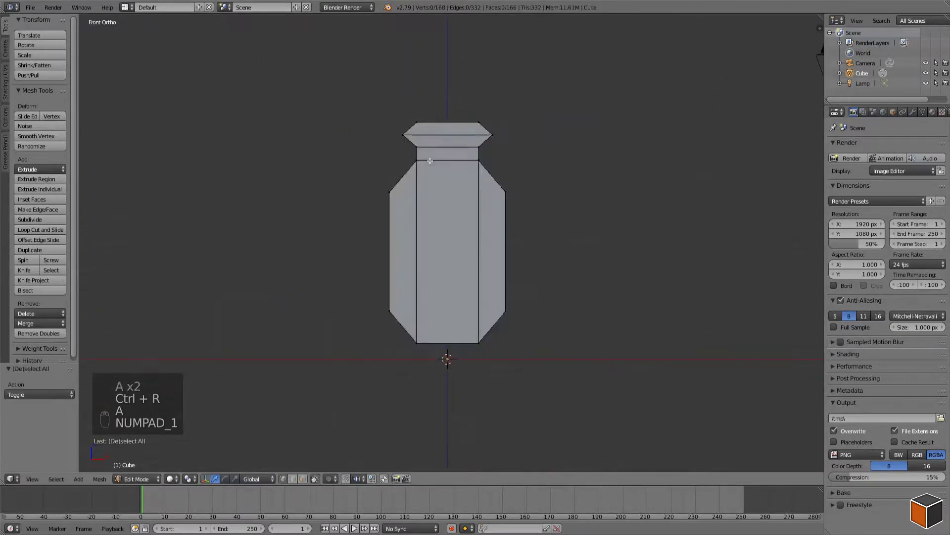
pyautogui.press('KP_3')
pyautogui.keyDown('shift'); pyautogui.moveTo(486, 184); pyautogui.dragTo(416, 137, button='middle'); pyautogui.keyUp('shift')
pyautogui.press('z')
pyautogui.press('b')
pyautogui.press('a')
pyautogui.hotkey('ctrl', 'r')
pyautogui.click(392, 126)
pyautogui.press('a')
pyautogui.press('b')
pyautogui.moveTo(386, 101); pyautogui.dragTo(641, 385)
pyautogui.press('x')
pyautogui.click(548, 55)
# - Add a vertical edge loop down the centre of the remaining front slice
pyautogui.keyDown('shift'); pyautogui.moveTo(406, 115); pyautogui.dragTo(597, 141, button='middle'); pyautogui.keyUp('shift')
pyautogui.press('z')
pyautogui.scroll(2, 489, 127)
pyautogui.hotkey('ctrl', 'r')
pyautogui.click(431, 82)
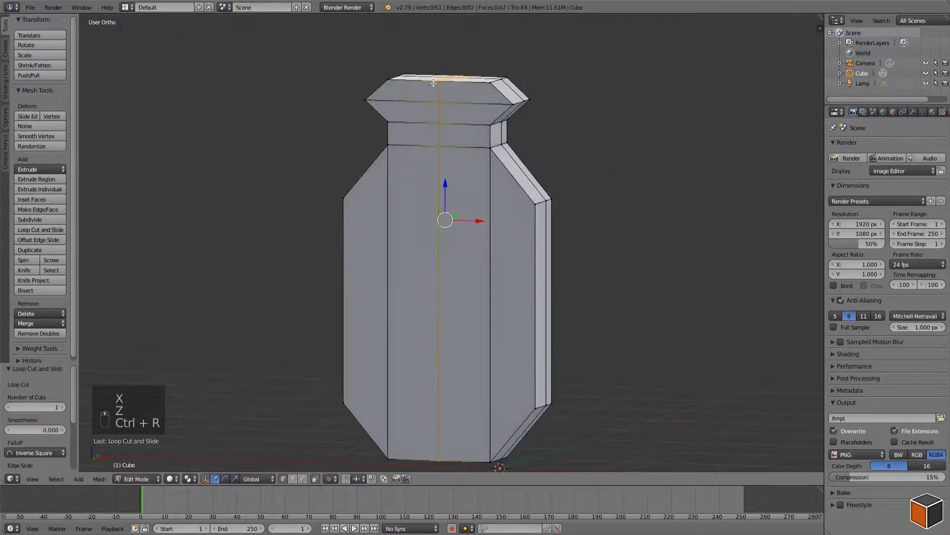
pyautogui.press('a')
# - Select the left half of the slice in front wireframe view and delete its faces
pyautogui.moveTo(438, 84); pyautogui.dragTo(463, 92, button='middle')
pyautogui.press('KP_1')
pyautogui.press('z')
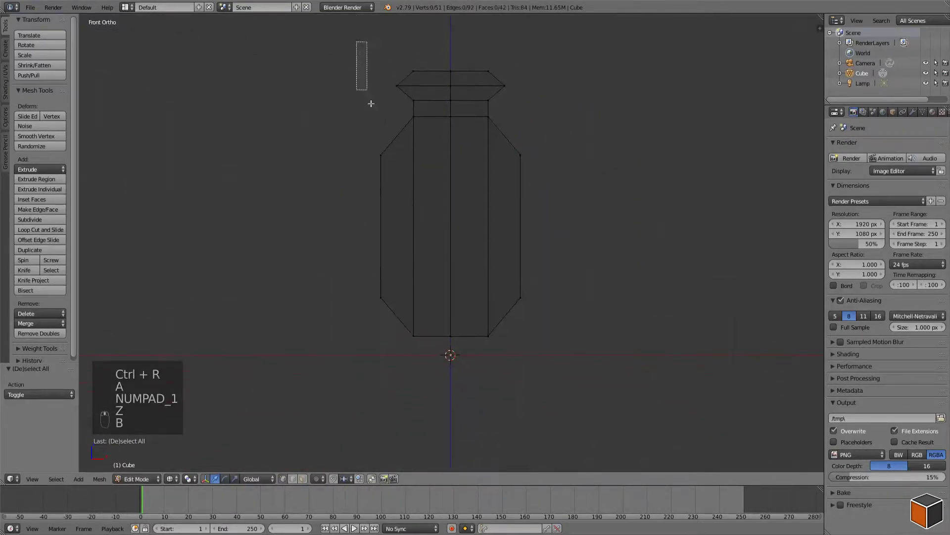
pyautogui.moveTo(362, 77); pyautogui.dragTo(462, 367)
pyautogui.press('x')
pyautogui.click(509, 148)
pyautogui.press('z')
# - Select the rear row at the top of the rim in side wireframe view and delete its faces
pyautogui.moveTo(495, 129)
pyautogui.keyDown('shift'); pyautogui.mouseDown(button='middle')
pyautogui.moveTo(480, 169)
pyautogui.moveTo(398, 218)
pyautogui.mouseUp(button='middle'); pyautogui.keyUp('shift')
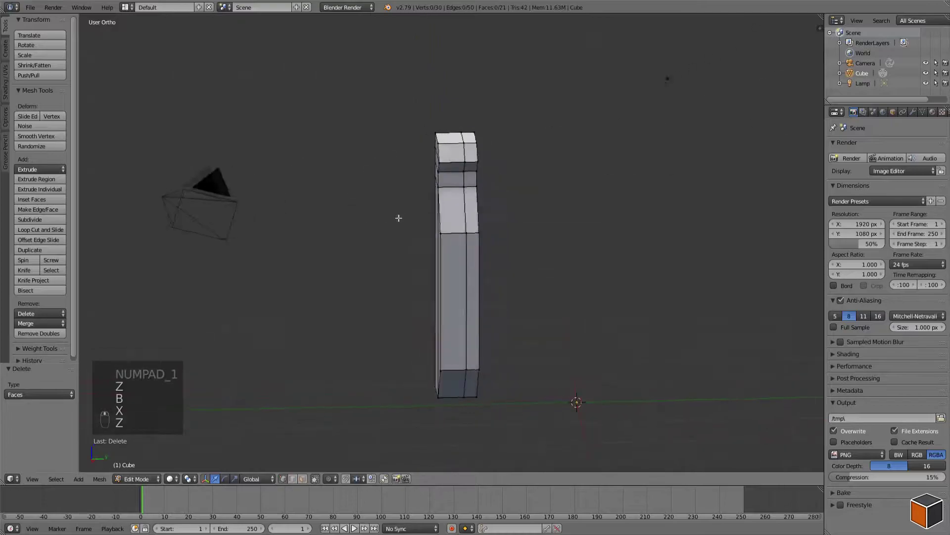
pyautogui.scroll(4, 446, 223)
pyautogui.press('KP_1')
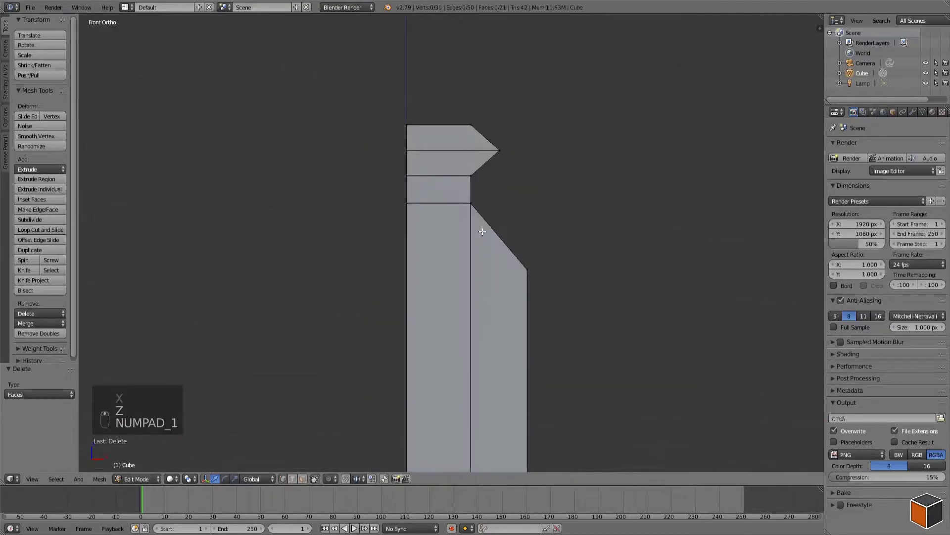
pyautogui.press('KP_3')
pyautogui.press('z')
pyautogui.press('b')
pyautogui.moveTo(409, 106); pyautogui.dragTo(459, 152)
pyautogui.press('x')
pyautogui.click(578, 127)
# - Add a vertical edge loop midway between the centre line and the front face's corner edge
pyautogui.press('z')
pyautogui.moveTo(456, 143); pyautogui.dragTo(453, 176, button='middle')
pyautogui.hotkey('ctrl', 'r')
pyautogui.click(451, 175)
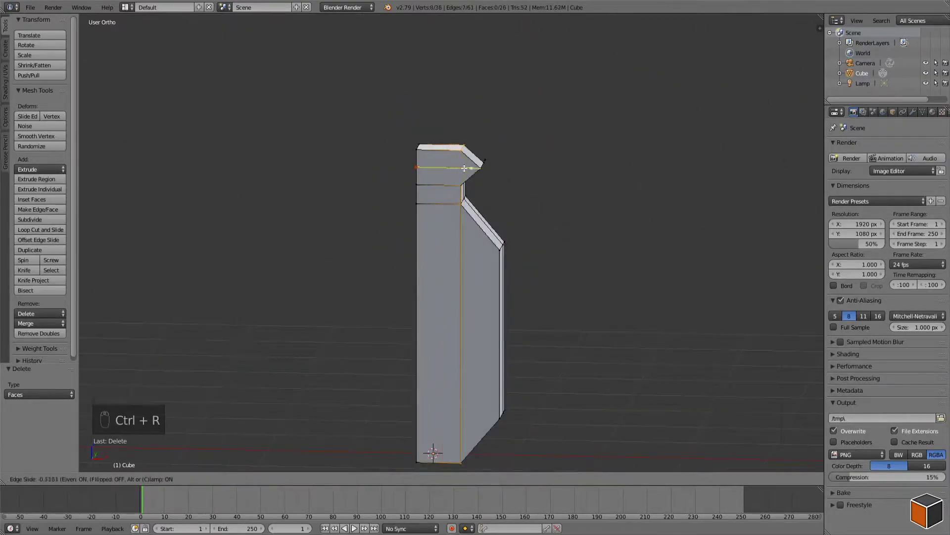
pyautogui.click(464, 168)
pyautogui.press('KP_1')
pyautogui.scroll(5, 483, 145)
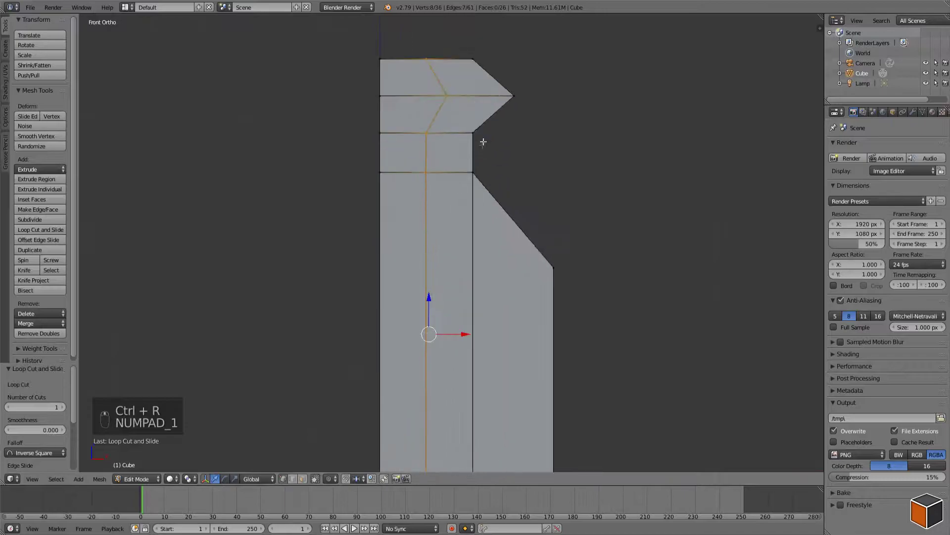
# - Slide the new vertical edge loop outward to the front face's corner edge with a factor of -1
pyautogui.press('g')
pyautogui.press('g')
pyautogui.click(566, 78)
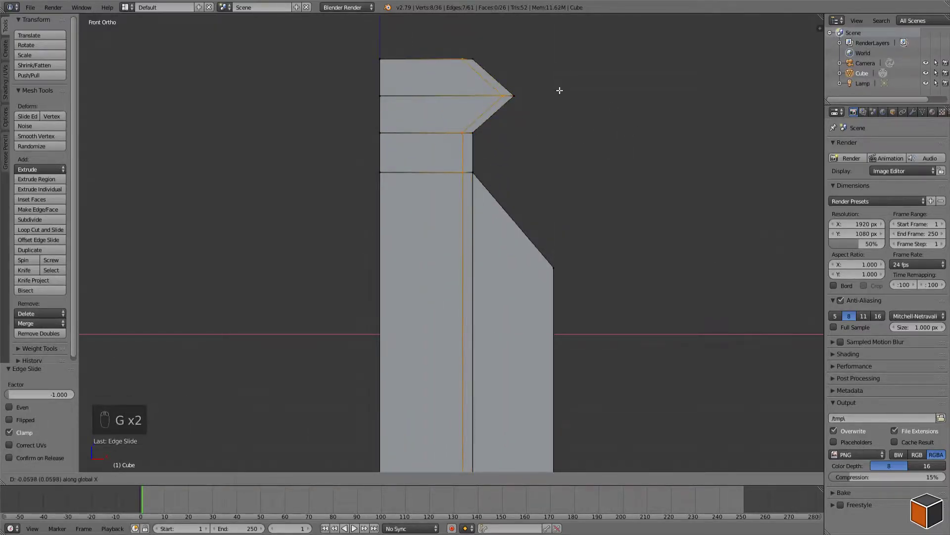
# - Offset the vertical edge loop about 0.06 inward along X and add a horizontal loop about 0.05 below the neck's base
pyautogui.click(560, 90)
pyautogui.press('a')
pyautogui.keyDown('shift'); pyautogui.moveTo(528, 216); pyautogui.dragTo(505, 158, button='middle'); pyautogui.keyUp('shift')
pyautogui.hotkey('ctrl', 'r')
pyautogui.click(454, 183)
pyautogui.click(505, 306)
pyautogui.press('g')
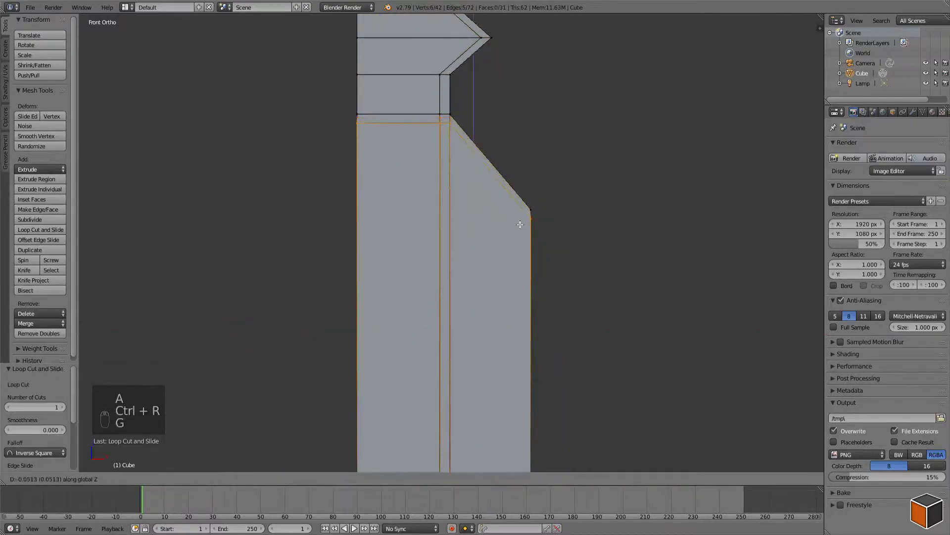
pyautogui.click(519, 222)
pyautogui.press('a')
# - Merge the two stacked vertices at the neck's base corner with the At Last option and repeat the merge
pyautogui.scroll(3, 509, 297)
pyautogui.rightClick(405, 154)
pyautogui.press('w')
pyautogui.click(471, 144)
pyautogui.hotkey('ctrl', 'z')
pyautogui.press('w')
pyautogui.click(490, 99)
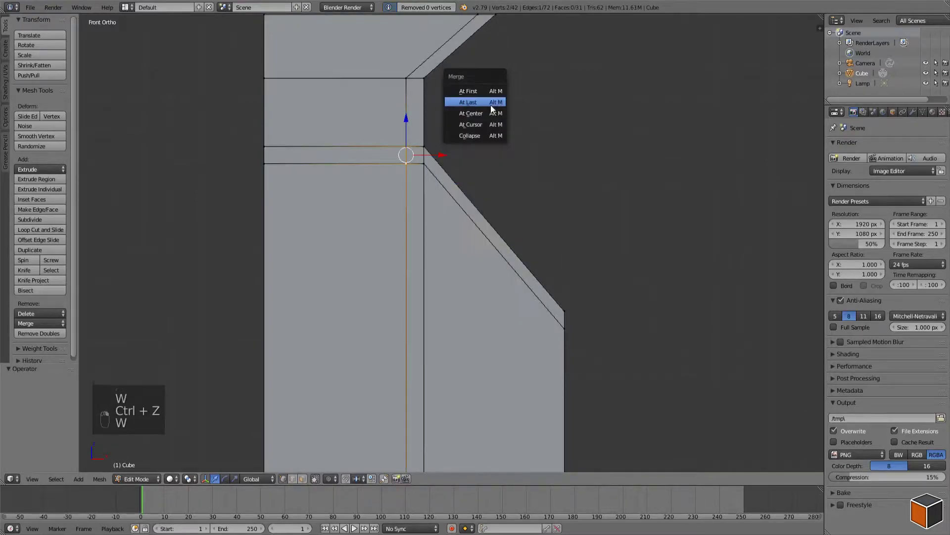
pyautogui.click(492, 102)
pyautogui.hotkey('shift', 'r')
# - Dissolve the leftover edges around the merged neck corner and the redundant straight vertical edge loop down the body's front
pyautogui.press('a')
pyautogui.press('x')
pyautogui.click(437, 234)
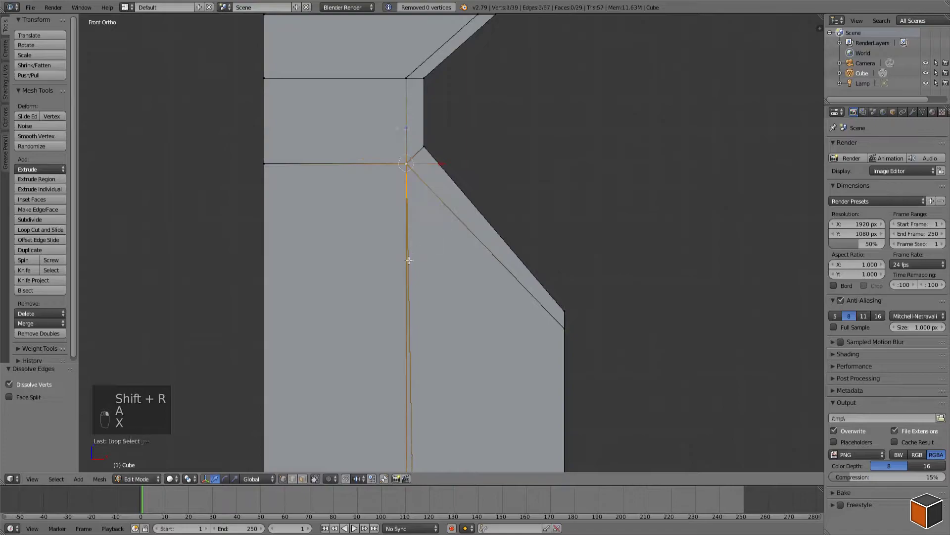
pyautogui.scroll(-5, 409, 261)
pyautogui.keyDown('shift'); pyautogui.moveTo(472, 322); pyautogui.dragTo(471, 157, button='middle'); pyautogui.keyUp('shift')
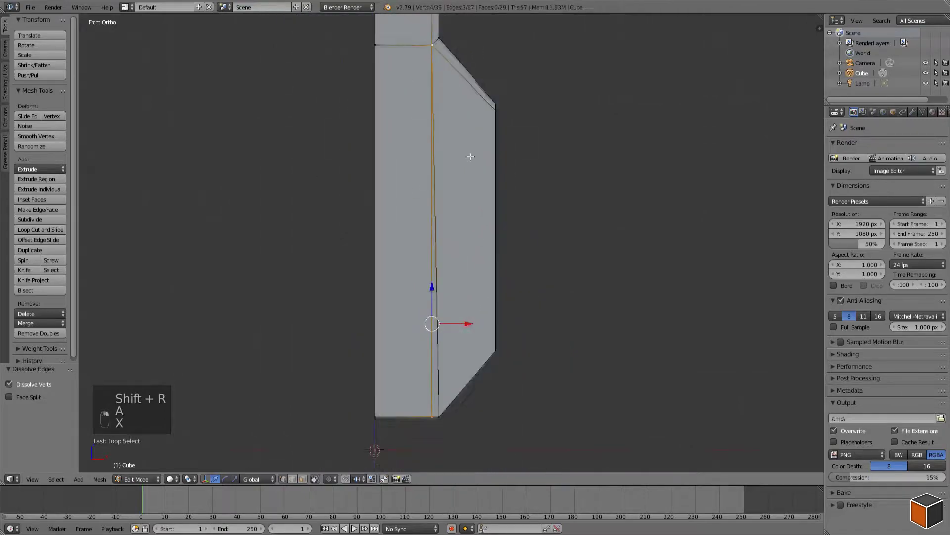
pyautogui.keyDown('alt'); pyautogui.rightClick(437, 216); pyautogui.keyUp('alt')
pyautogui.press('x')
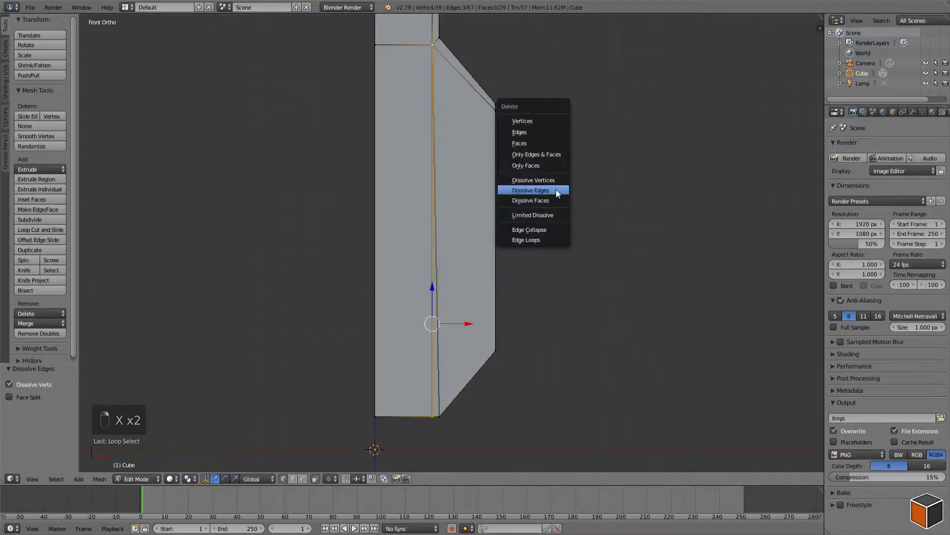
pyautogui.click(557, 189)
pyautogui.press('a')
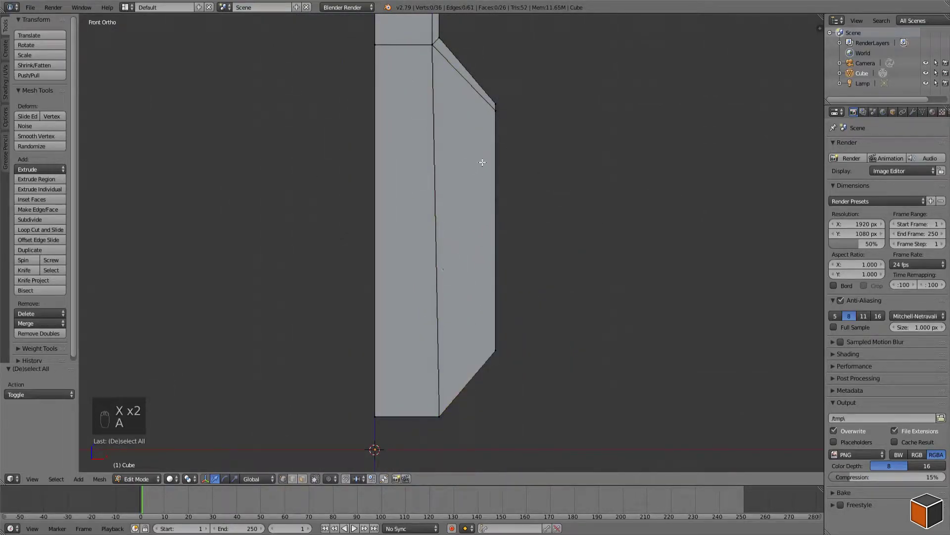
# - Select the inner corner and centre vertices at the neck's base and raise them slightly along Z
pyautogui.keyDown('shift'); pyautogui.moveTo(415, 63); pyautogui.dragTo(390, 234, button='middle'); pyautogui.keyUp('shift')
pyautogui.scroll(5, 376, 287)
pyautogui.rightClick(314, 301)
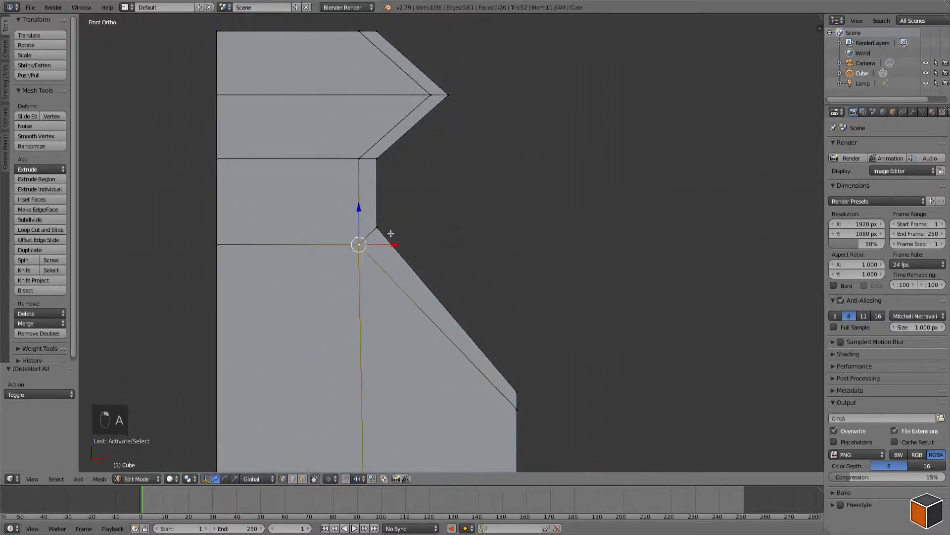
pyautogui.keyDown('shift'); pyautogui.rightClick(206, 248); pyautogui.keyUp('shift')
pyautogui.press('g')
pyautogui.rightClick(387, 210)
# - Move the two inner corner vertices of the neck about 0.03 outward along X
pyautogui.rightClick(360, 235)
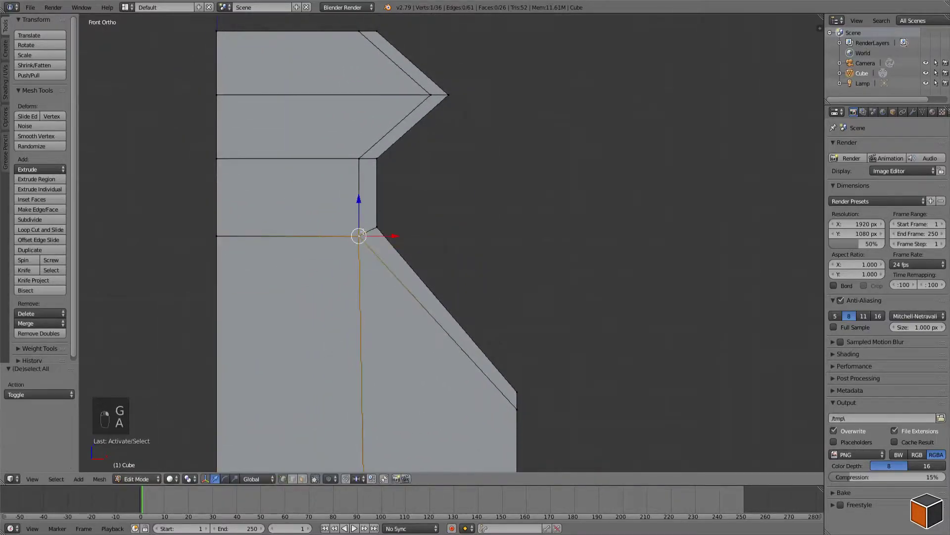
pyautogui.press('g')
pyautogui.press('x')
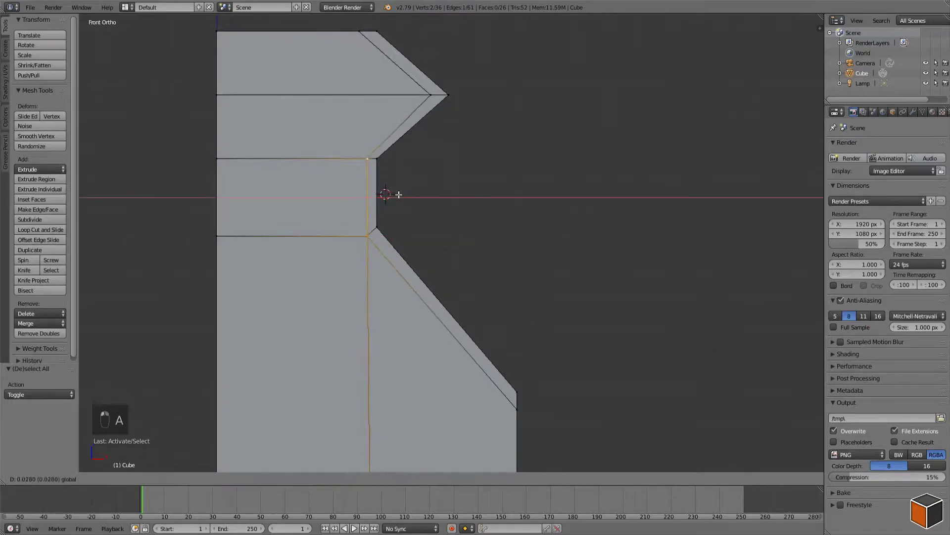
pyautogui.click(399, 193)
pyautogui.press('a')
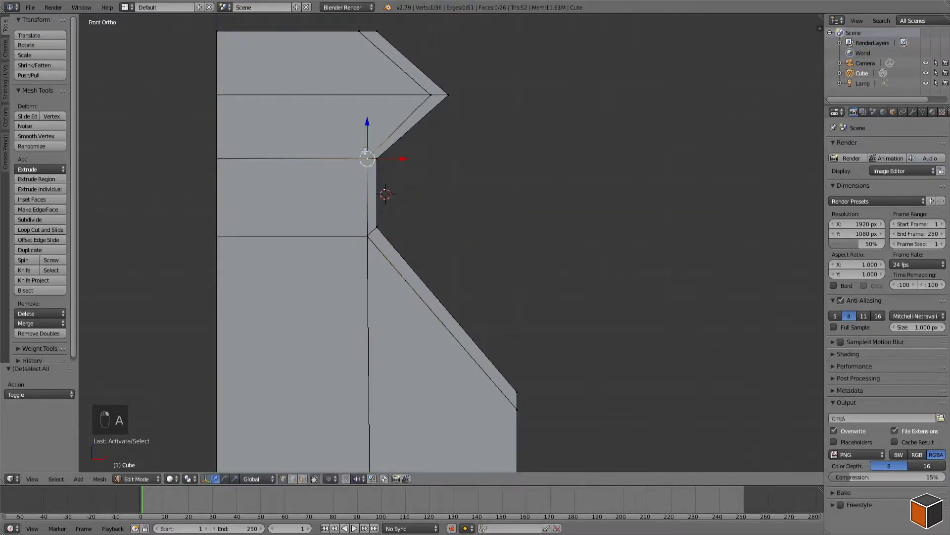
# - Raise the inner corner and centre vertices at the neck's top edge slightly along Z
pyautogui.keyDown('shift'); pyautogui.rightClick(229, 161); pyautogui.keyUp('shift')
pyautogui.press('g')
pyautogui.click(519, 145)
pyautogui.press('a')
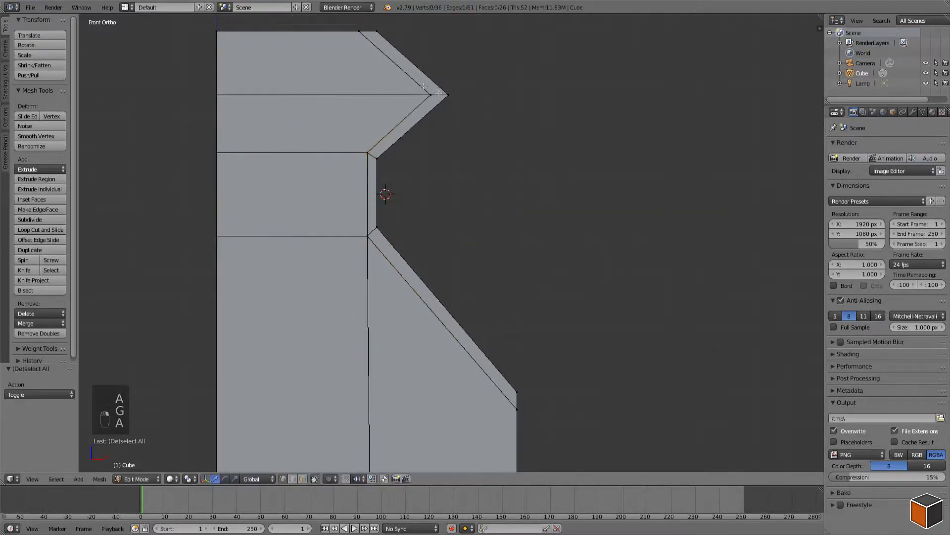
# - Nudge the rim's inner tip vertex outward along X, and shift the inner vertices of the rim's top edge slightly outward in wireframe view
pyautogui.press('g')
pyautogui.press('x')
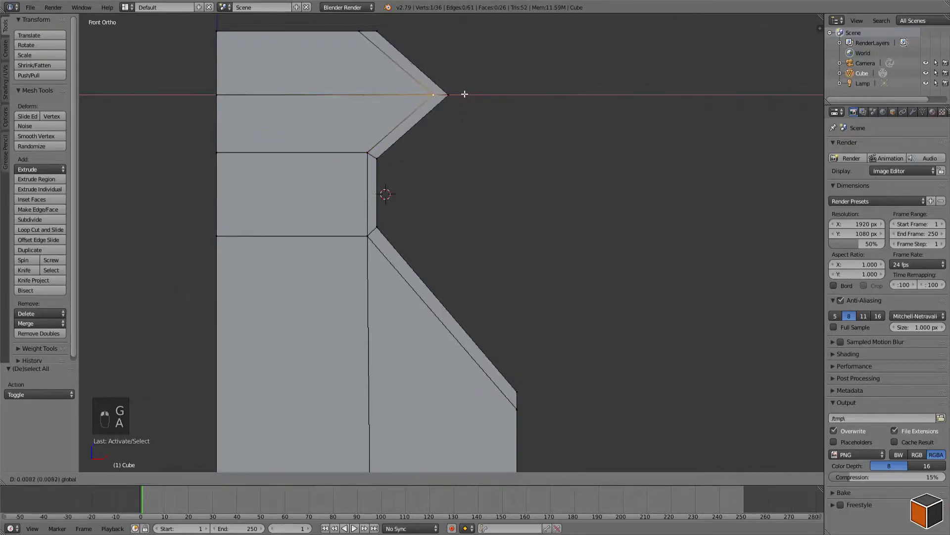
pyautogui.click(462, 94)
pyautogui.press('a')
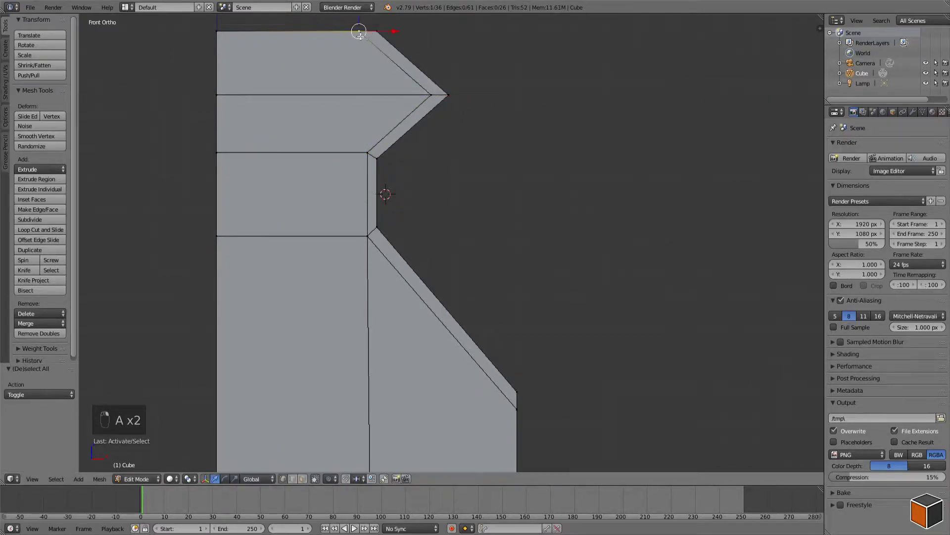
pyautogui.press('a')
pyautogui.press('z')
pyautogui.moveTo(400, 30); pyautogui.dragTo(405, 29)
pyautogui.press('a')
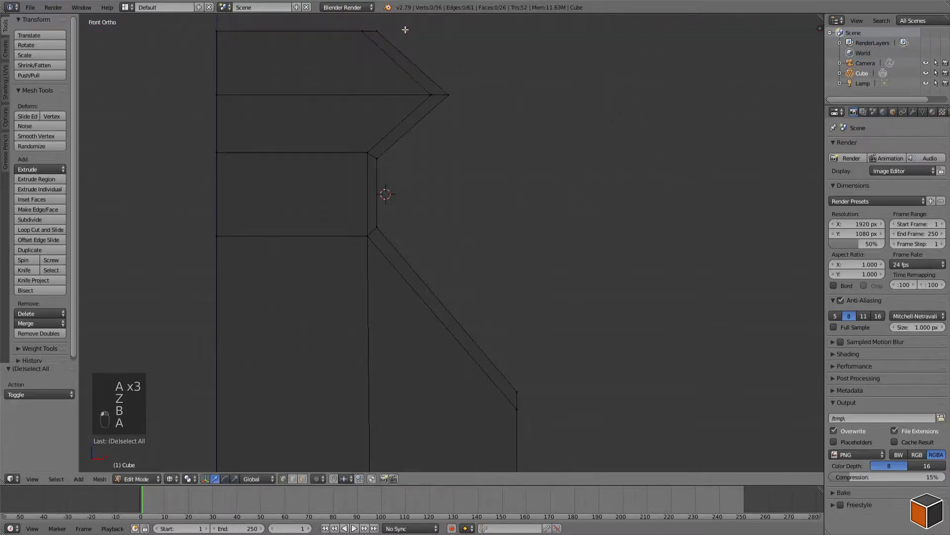
pyautogui.press('z')
# - Add a vertical edge loop close to the body's outer side edge, with Even on and a slide factor of about 0.85
pyautogui.scroll(-4, 407, 49)
pyautogui.keyDown('shift'); pyautogui.moveTo(419, 198); pyautogui.dragTo(409, 123, button='middle'); pyautogui.keyUp('shift')
pyautogui.keyDown('shift'); pyautogui.moveTo(438, 292); pyautogui.dragTo(414, 143, button='middle'); pyautogui.keyUp('shift')
pyautogui.scroll(-1, 415, 143)
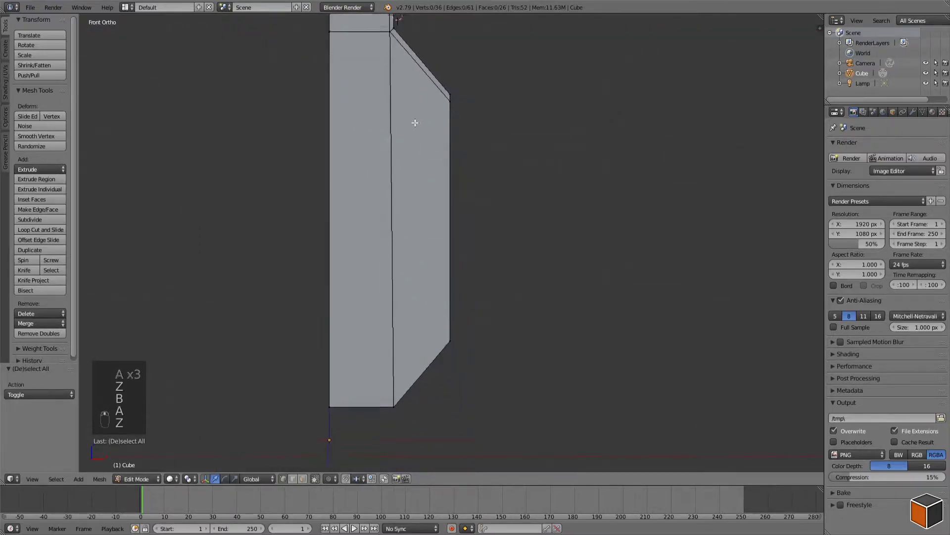
pyautogui.scroll(2, 435, 85)
pyautogui.hotkey('ctrl', 'r')
pyautogui.click(432, 77)
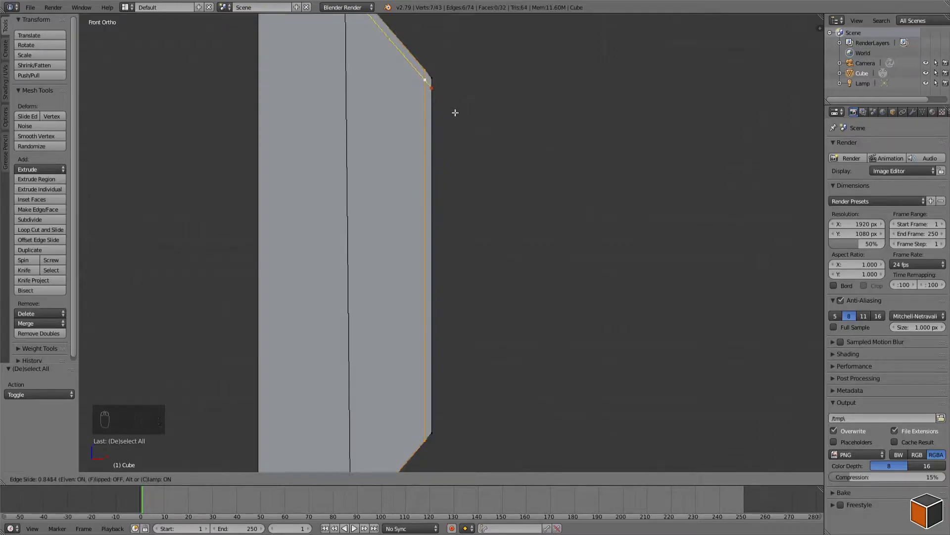
pyautogui.click(455, 113)
pyautogui.press('a')
# - Add a vertical edge loop on the sloped body face beside the front corner edge, with a slide factor of about -0.84
pyautogui.keyDown('shift'); pyautogui.moveTo(406, 53); pyautogui.dragTo(456, 119, button='middle'); pyautogui.keyUp('shift')
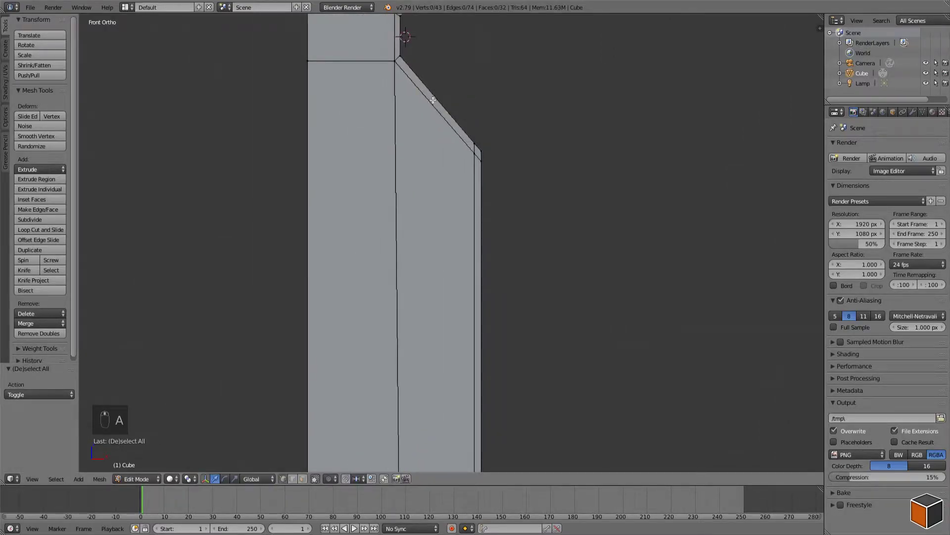
pyautogui.hotkey('ctrl', 'r')
pyautogui.click(430, 97)
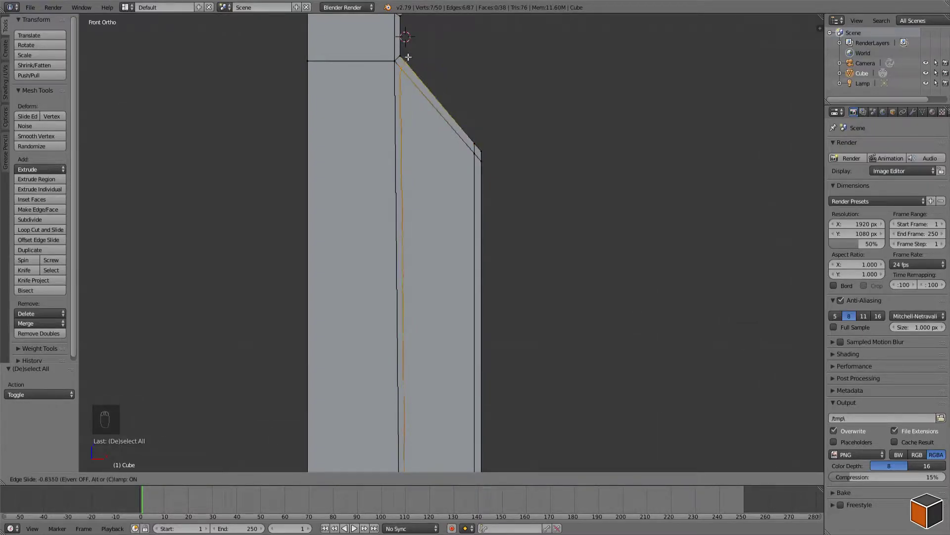
pyautogui.click(407, 57)
pyautogui.keyDown('shift'); pyautogui.moveTo(449, 276); pyautogui.dragTo(441, 90, button='middle'); pyautogui.keyUp('shift')
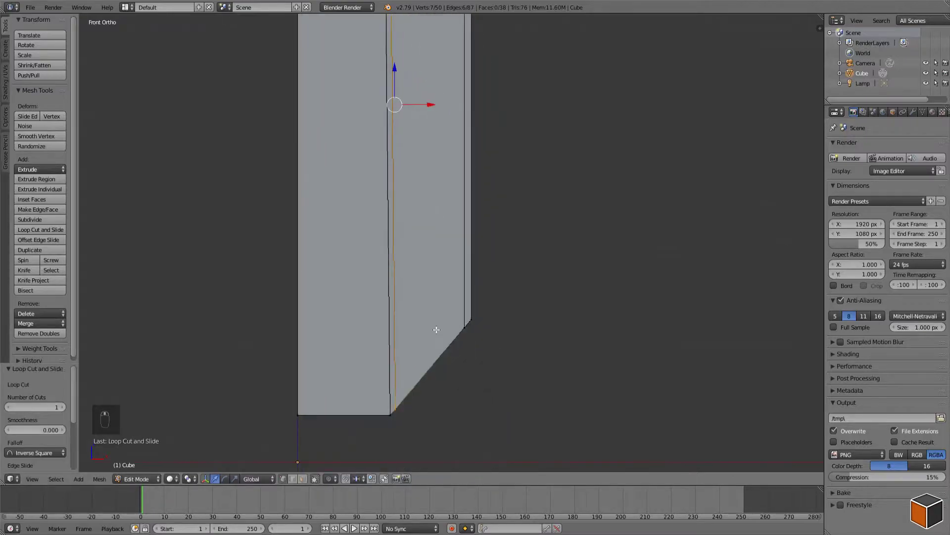
pyautogui.keyDown('shift'); pyautogui.moveTo(435, 331); pyautogui.dragTo(452, 239, button='middle'); pyautogui.keyUp('shift')
pyautogui.press('a')
# - Add a vertical edge loop through the front face from rim to bottom, close to its corner edge
pyautogui.scroll(-3, 456, 217)
pyautogui.keyDown('shift'); pyautogui.moveTo(457, 193); pyautogui.dragTo(463, 257, button='middle'); pyautogui.keyUp('shift')
pyautogui.keyDown('shift'); pyautogui.scroll(5, 443, 175); pyautogui.keyUp('shift')
pyautogui.hotkey('ctrl', 'r')
pyautogui.click(418, 148)
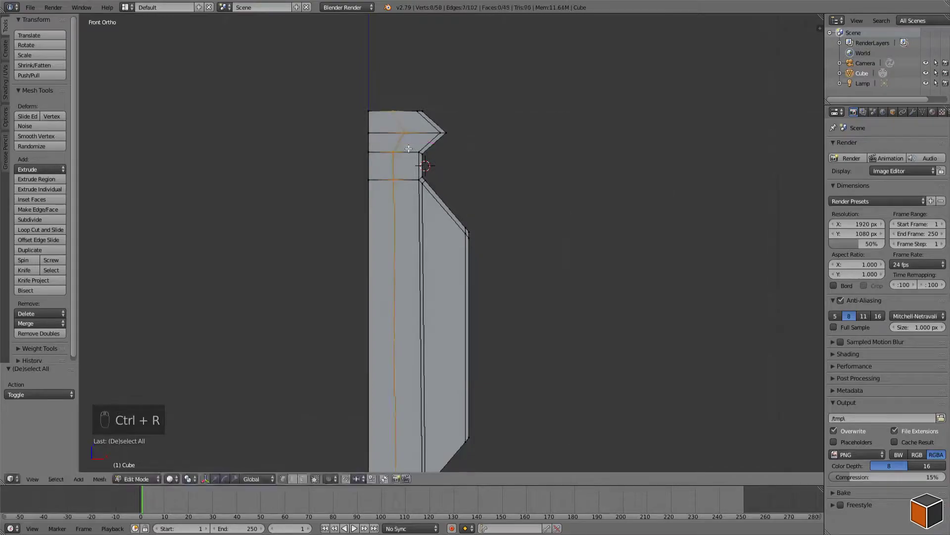
pyautogui.click(425, 167)
# - Edge-slide the front face's new vertical loop closer to the corner edge while checking the body's bottom
pyautogui.keyDown('shift'); pyautogui.moveTo(426, 307); pyautogui.dragTo(412, 105, button='middle'); pyautogui.keyUp('shift')
pyautogui.scroll(4, 511, 119)
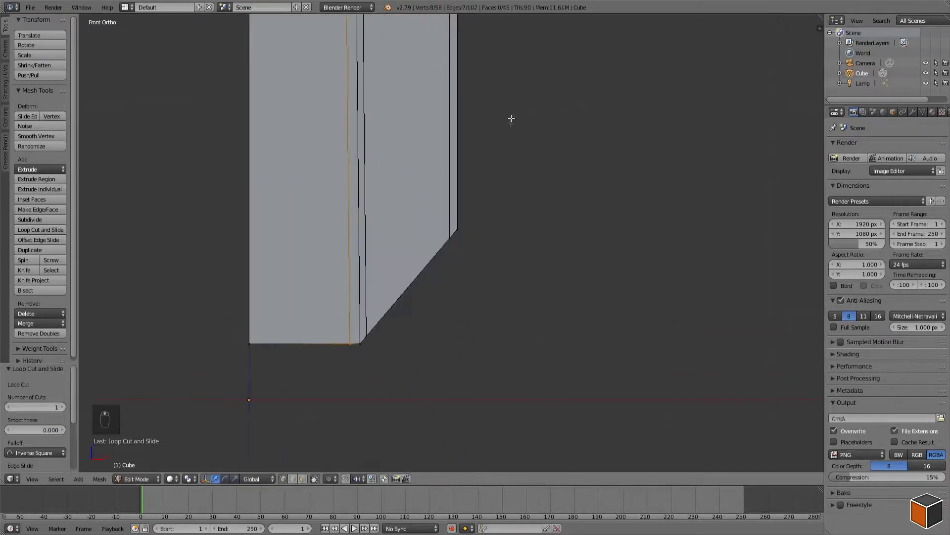
pyautogui.keyDown('shift'); pyautogui.moveTo(511, 119); pyautogui.dragTo(522, 104, button='middle'); pyautogui.keyUp('shift')
pyautogui.scroll(1, 472, 182)
pyautogui.press('g')
pyautogui.press('g')
pyautogui.click(490, 186)
pyautogui.press('a')
pyautogui.press('b')
pyautogui.moveTo(335, 331)
pyautogui.mouseDown()
pyautogui.moveTo(353, 354)
pyautogui.moveTo(379, 346)
pyautogui.mouseUp()
pyautogui.press('z')
pyautogui.press('b')
pyautogui.press('z')
pyautogui.press('a')
# - Cut a loop down the middle of the side faces and bevel it into two loops near the faces' edges
pyautogui.scroll(-5, 393, 301)
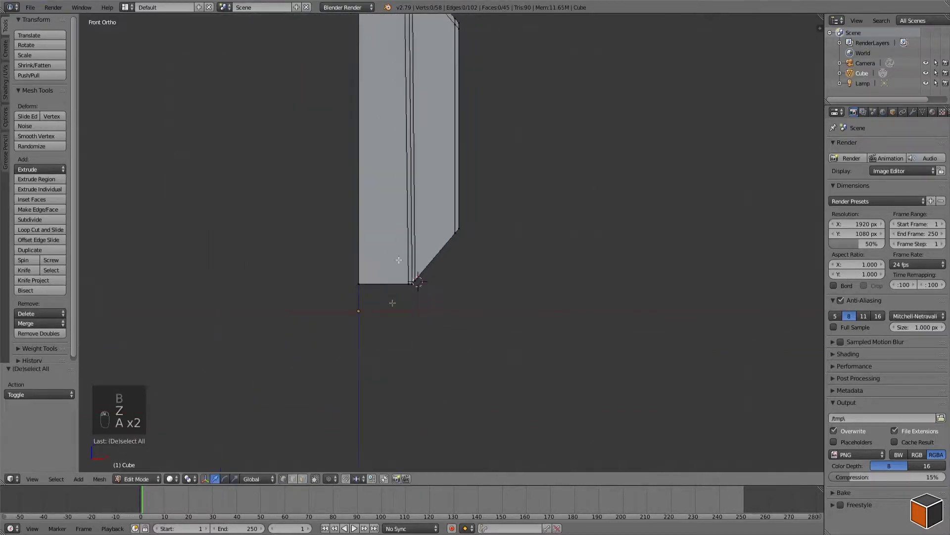
pyautogui.keyDown('shift'); pyautogui.moveTo(392, 302); pyautogui.dragTo(400, 465, button='middle'); pyautogui.keyUp('shift')
pyautogui.keyDown('shift'); pyautogui.moveTo(428, 174); pyautogui.dragTo(431, 199, button='middle'); pyautogui.keyUp('shift')
pyautogui.scroll(4, 430, 200)
pyautogui.moveTo(370, 200); pyautogui.dragTo(432, 177, button='middle')
pyautogui.hotkey('ctrl', 'r')
pyautogui.click(432, 177)
pyautogui.hotkey('ctrl', 'b')
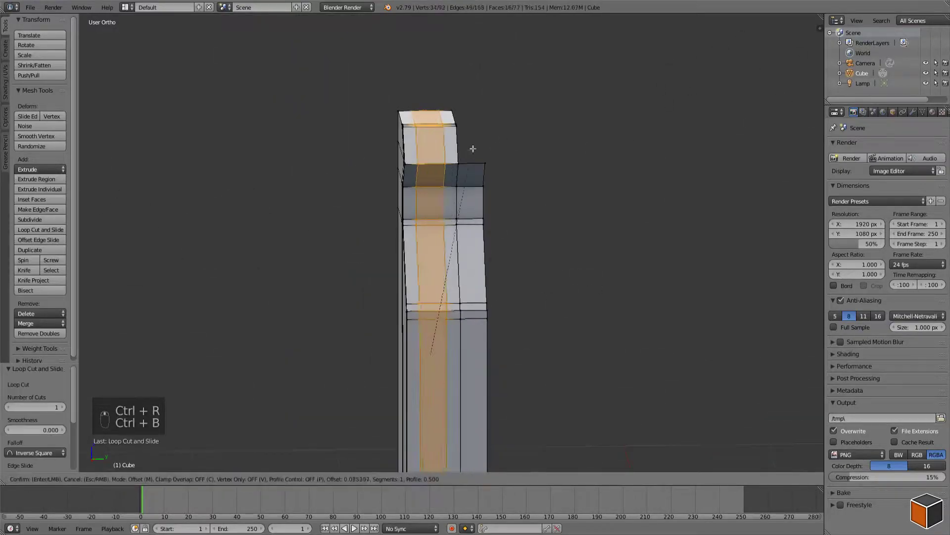
pyautogui.click(495, 134)
pyautogui.press('a')
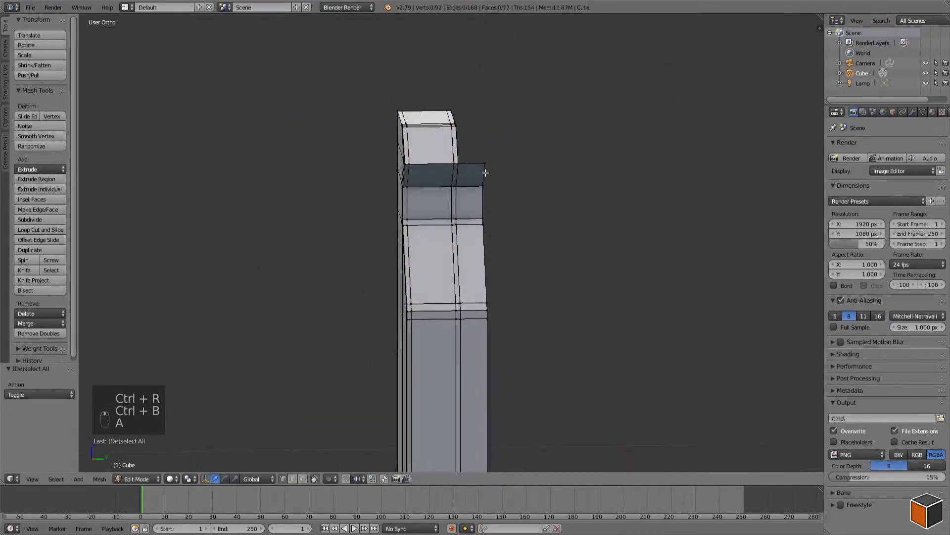
# - Cut a horizontal loop around the rim's upper slope and bevel it by 0.101 into two loops near the slope's edges
pyautogui.scroll(3, 552, 150)
pyautogui.scroll(1, 586, 178)
pyautogui.moveTo(586, 178); pyautogui.dragTo(426, 169, button='middle')
pyautogui.hotkey('ctrl', 'r')
pyautogui.click(426, 169)
pyautogui.hotkey('ctrl', 'b')
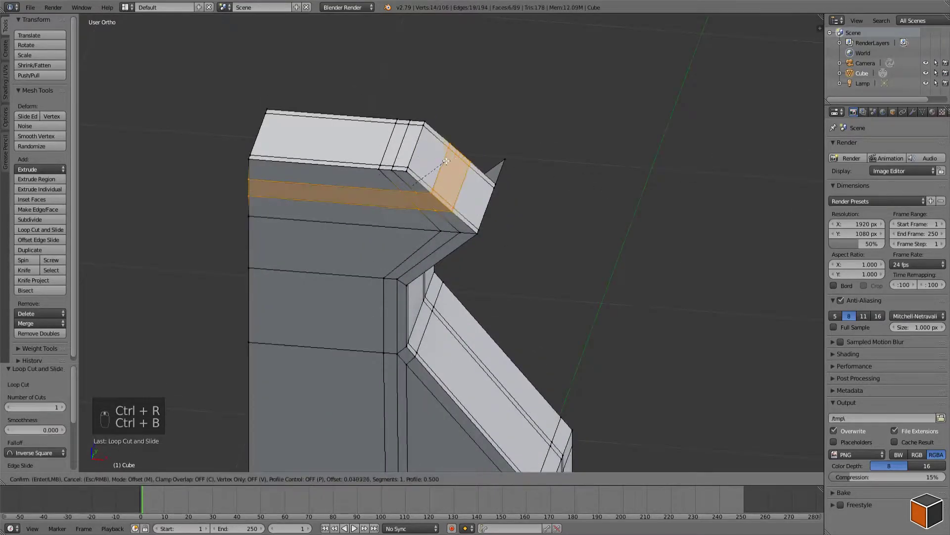
pyautogui.click(467, 161)
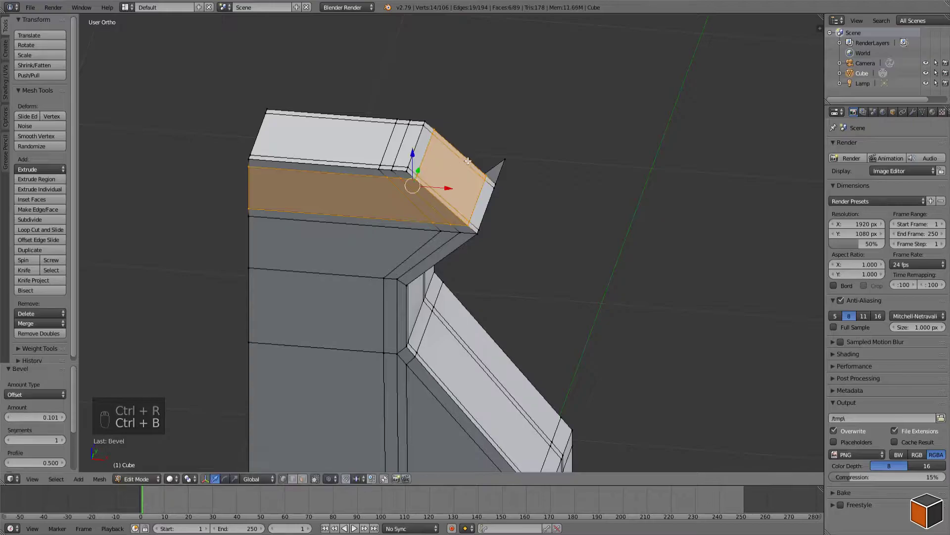
pyautogui.press('KP_1')
pyautogui.press('a')
pyautogui.press('a')
pyautogui.press('g')
pyautogui.press('a')
# - Add a horizontal edge loop on the rim's lower slope just below its tip, with a slide factor of about -0.69
pyautogui.scroll(-1, 396, 198)
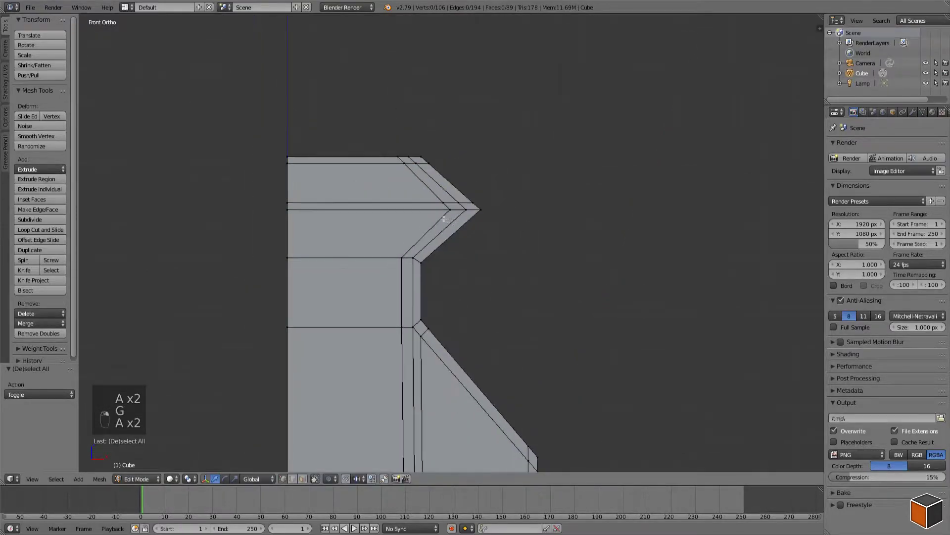
pyautogui.hotkey('ctrl', 'r')
pyautogui.click(451, 218)
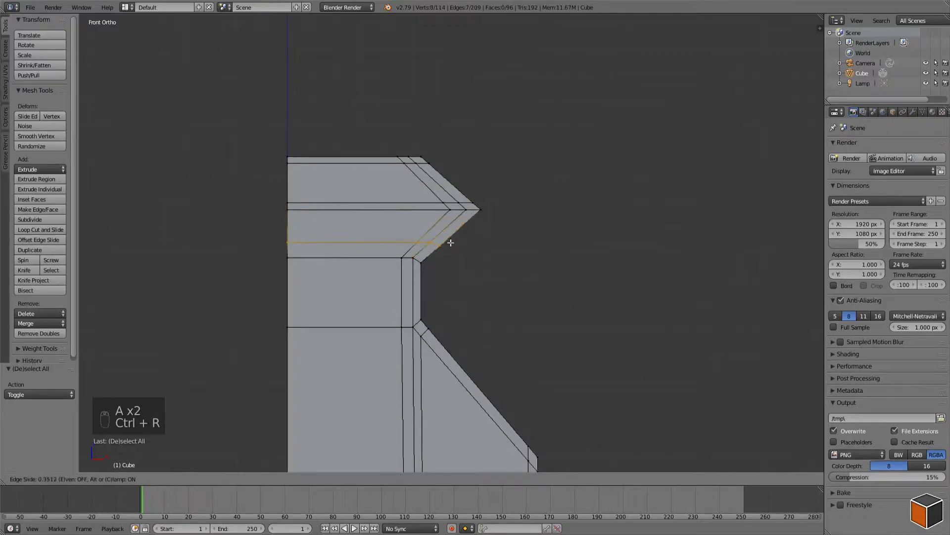
pyautogui.rightClick(482, 221)
pyautogui.press('g')
pyautogui.press('g')
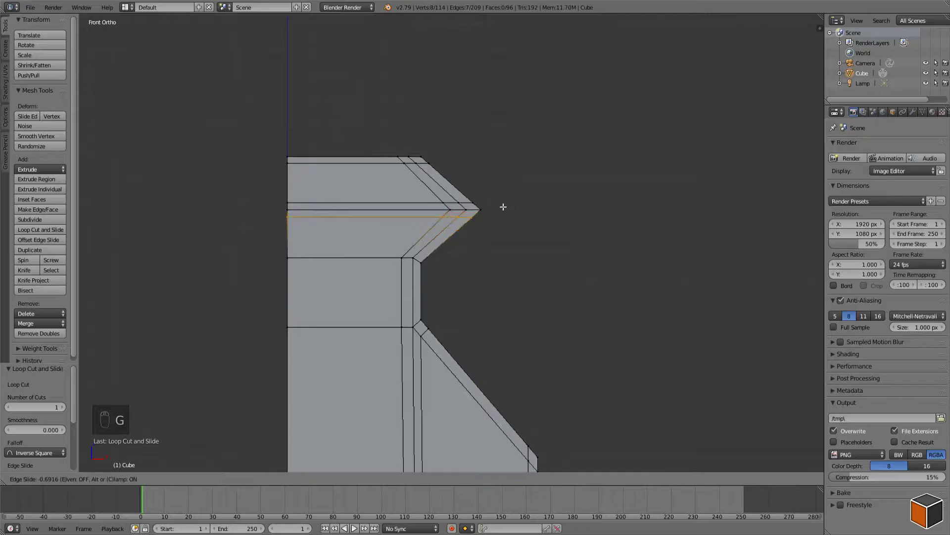
pyautogui.click(504, 206)
pyautogui.press('a')
# - Add a second horizontal edge loop on the rim's lower slope, just above the neck's top edge
pyautogui.hotkey('ctrl', 'r')
pyautogui.click(445, 248)
pyautogui.click(433, 255)
pyautogui.press('a')
# - Add a horizontal edge loop around the neck and move it up along Z to just below the neck's top edge
pyautogui.hotkey('ctrl', 'r')
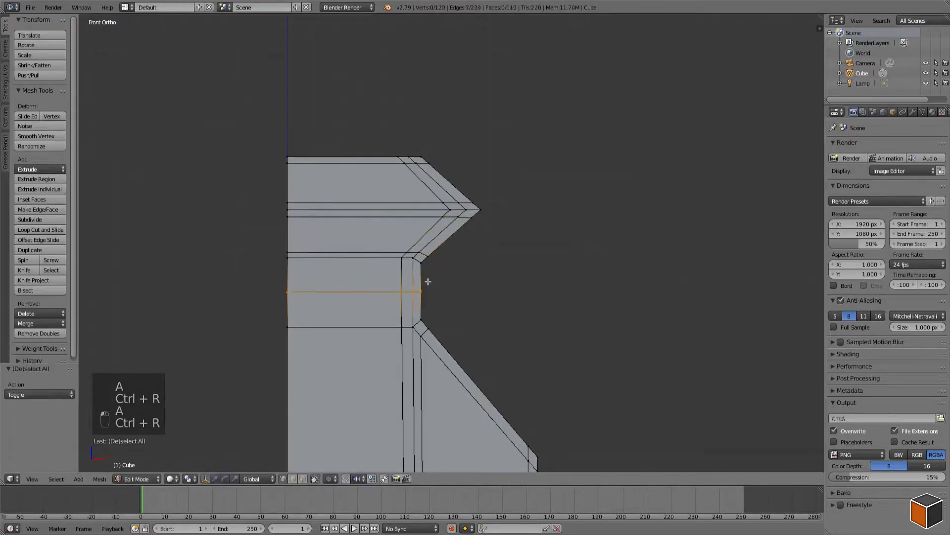
pyautogui.rightClick(427, 260)
pyautogui.press('g')
pyautogui.press('g')
pyautogui.click(439, 184)
pyautogui.press('g')
pyautogui.press('z')
pyautogui.click(438, 195)
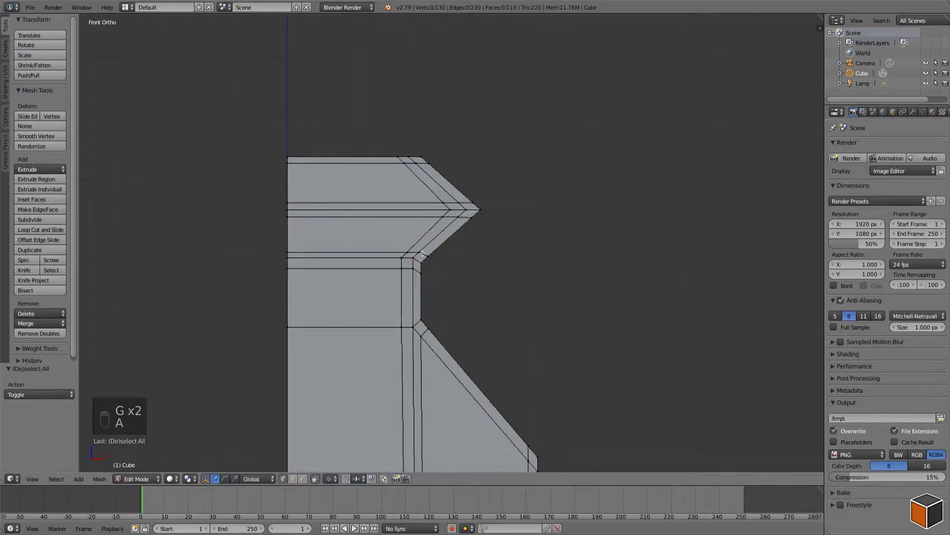
pyautogui.press('a')
# - Add another horizontal loop around the neck, adjust it along Z just above the base, and check the shape in Object Mode
pyautogui.hotkey('ctrl', 'r')
pyautogui.click(432, 286)
pyautogui.press('g')
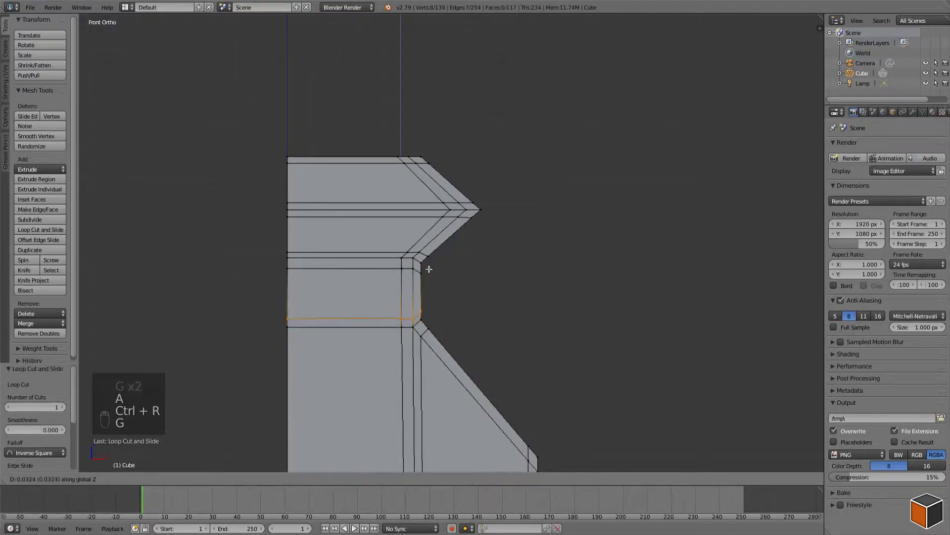
pyautogui.click(425, 251)
pyautogui.press('a')
pyautogui.moveTo(425, 251); pyautogui.dragTo(461, 254, button='middle')
pyautogui.press('Tab')
pyautogui.moveTo(376, 259); pyautogui.dragTo(452, 252, button='middle')
pyautogui.press('Tab')
# - Add a horizontal edge loop around the body and slide it down to the bottom edges
pyautogui.moveTo(452, 315)
pyautogui.keyDown('shift'); pyautogui.mouseDown(button='middle')
pyautogui.moveTo(471, 218)
pyautogui.moveTo(471, 129)
pyautogui.mouseUp(button='middle'); pyautogui.keyUp('shift')
pyautogui.scroll(-3, 450, 259)
pyautogui.keyDown('shift'); pyautogui.moveTo(450, 259); pyautogui.dragTo(465, 193, button='middle'); pyautogui.keyUp('shift')
pyautogui.moveTo(465, 193); pyautogui.dragTo(456, 212, button='middle')
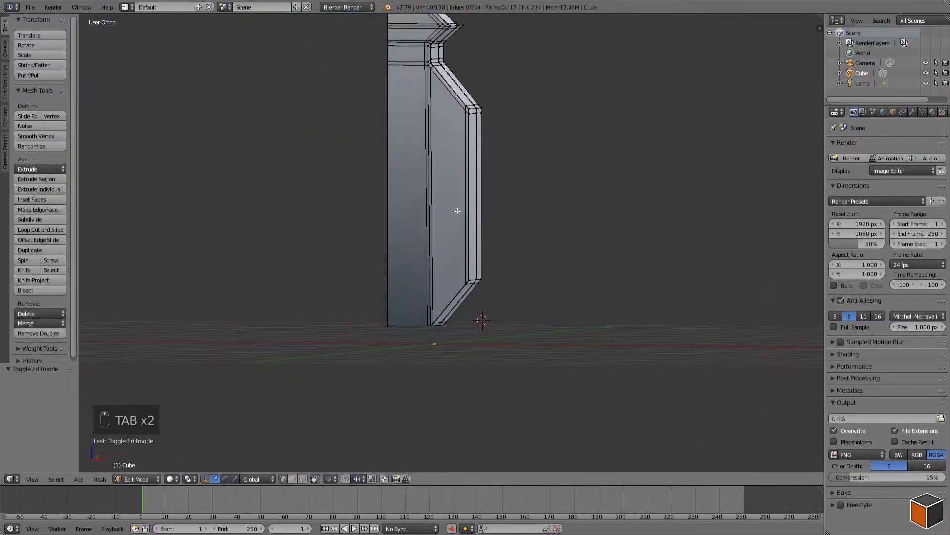
pyautogui.hotkey('ctrl', 'r')
pyautogui.click(456, 212)
pyautogui.click(471, 384)
# - Raise the body's new edge loop along Z to just above the bottom edges and check the shading in Object Mode
pyautogui.scroll(6, 513, 339)
pyautogui.keyDown('shift'); pyautogui.moveTo(513, 340); pyautogui.dragTo(511, 197, button='middle'); pyautogui.keyUp('shift')
pyautogui.press('g')
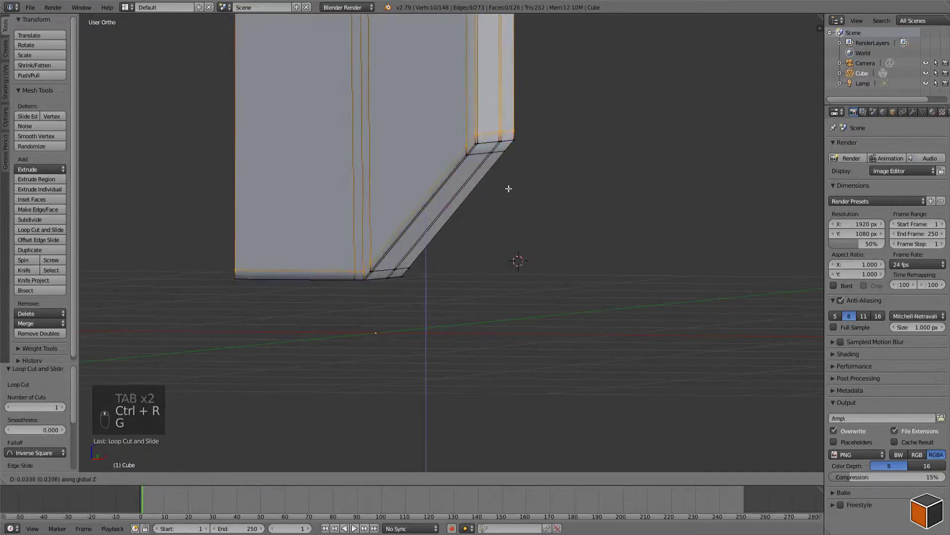
pyautogui.click(508, 187)
pyautogui.press('KP_1')
pyautogui.press('g')
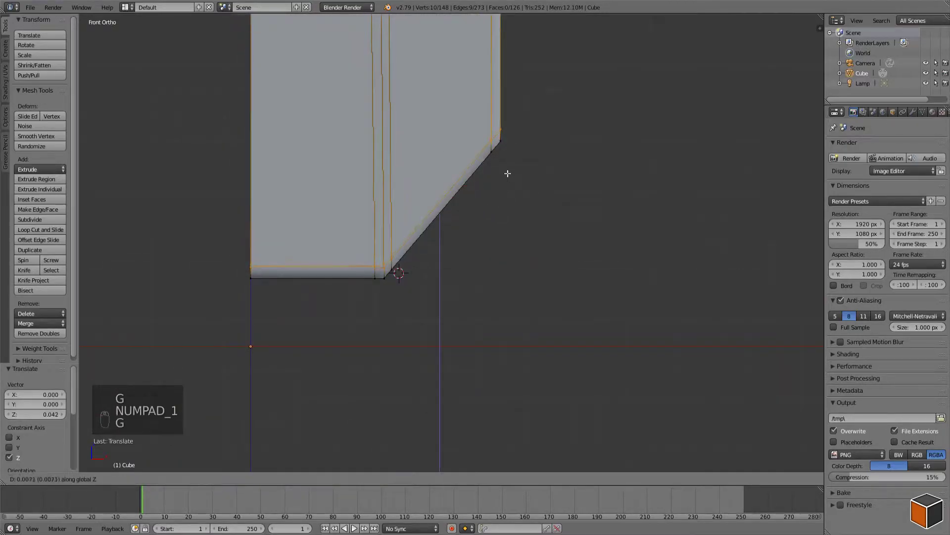
pyautogui.click(512, 156)
pyautogui.press('a')
pyautogui.moveTo(473, 159); pyautogui.dragTo(471, 185, button='middle')
pyautogui.press('Tab')
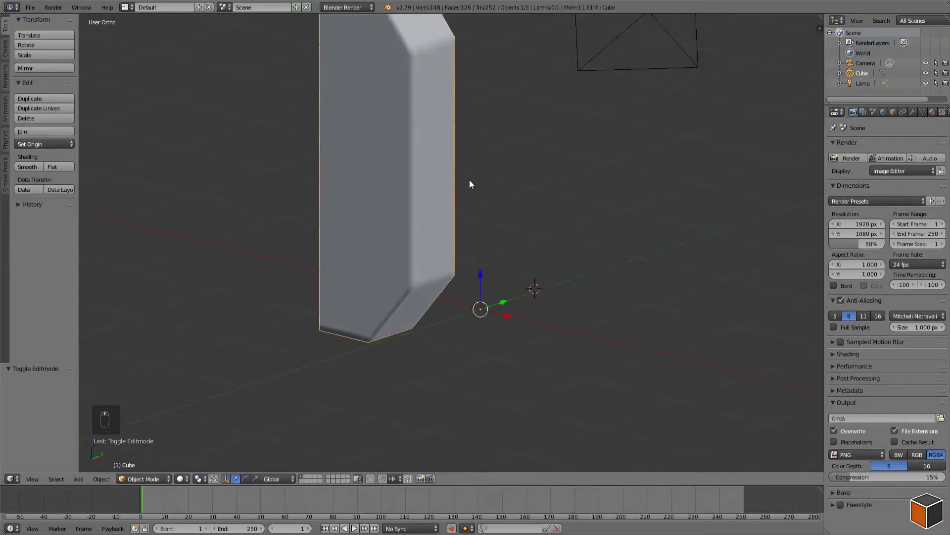
# - Lower the front part of the bottom edge loop closer to the base and shift its corner vertices -0.015 along X
pyautogui.press('Tab')
pyautogui.press('KP_1')
pyautogui.press('a')
pyautogui.press('a')
pyautogui.press('a')
pyautogui.keyDown('shift'); pyautogui.moveTo(427, 316); pyautogui.dragTo(471, 187, button='middle'); pyautogui.keyUp('shift')
pyautogui.scroll(5, 471, 186)
pyautogui.press('z')
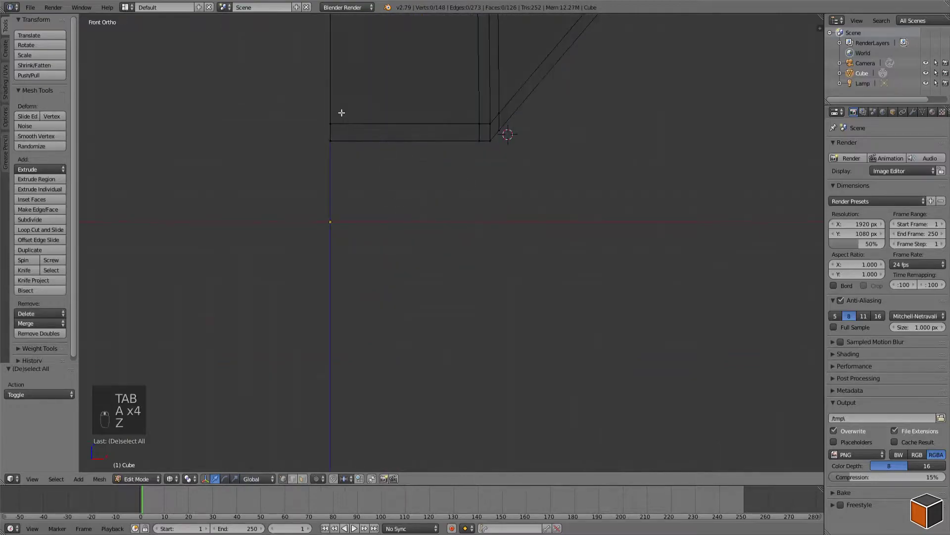
pyautogui.keyDown('shift'); pyautogui.moveTo(340, 110); pyautogui.dragTo(330, 213, button='middle'); pyautogui.keyUp('shift')
pyautogui.press('z')
pyautogui.rightClick(321, 216)
pyautogui.press('g')
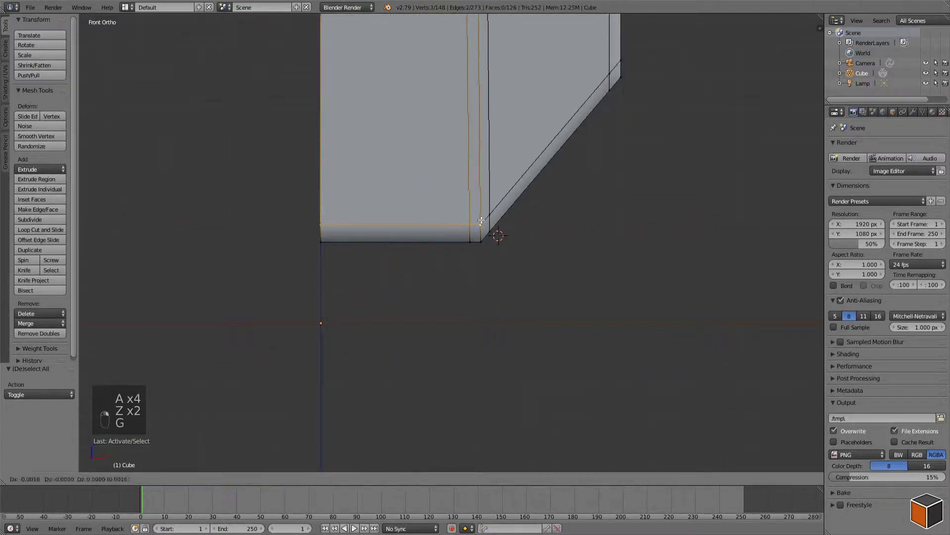
pyautogui.click(482, 226)
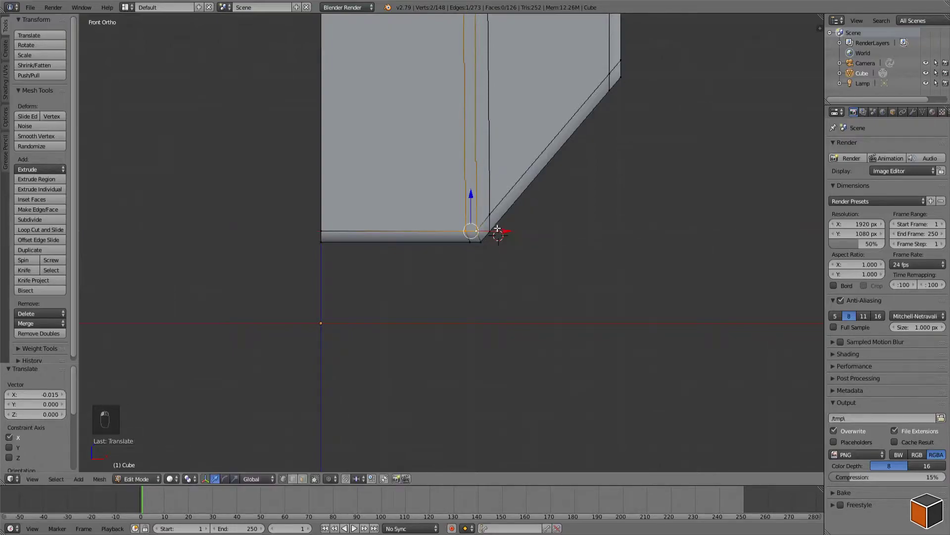
pyautogui.click(423, 192)
# - Inspect the half section in Object Mode and Edit Mode, from the overall shape to the edge loops around the rim
pyautogui.press('a')
pyautogui.press('Tab')
pyautogui.scroll(-4, 511, 186)
pyautogui.scroll(-3, 515, 157)
pyautogui.keyDown('shift'); pyautogui.moveTo(511, 96); pyautogui.dragTo(501, 227, button='middle'); pyautogui.keyUp('shift')
pyautogui.moveTo(501, 228); pyautogui.dragTo(442, 248, button='middle')
pyautogui.press('Tab')
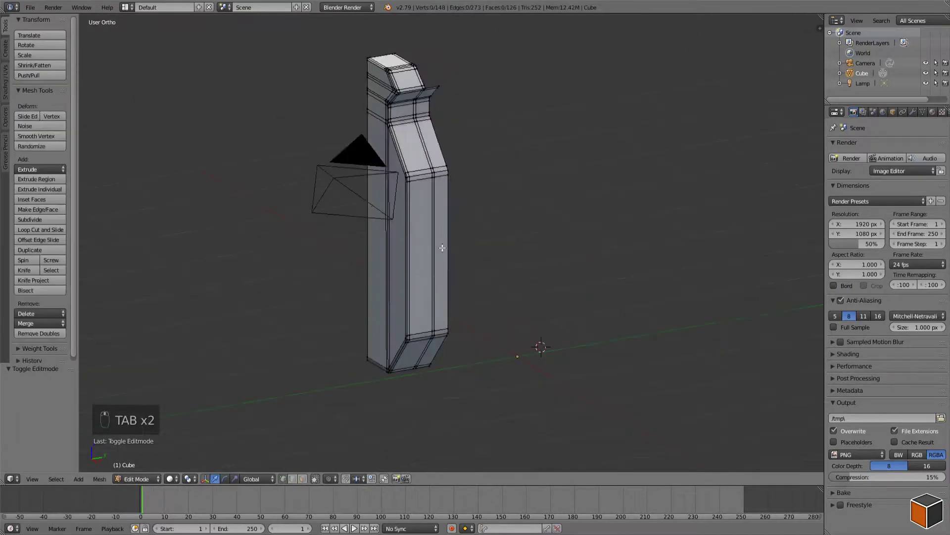
pyautogui.press('a')
pyautogui.press('a')
pyautogui.press('a')
pyautogui.press('a')
pyautogui.press('a')
pyautogui.keyDown('shift'); pyautogui.moveTo(477, 121); pyautogui.dragTo(471, 225, button='middle'); pyautogui.keyUp('shift')
pyautogui.scroll(2, 435, 294)
pyautogui.keyDown('alt'); pyautogui.rightClick(415, 265); pyautogui.keyUp('alt')
pyautogui.press('a')
pyautogui.scroll(-5, 471, 225)
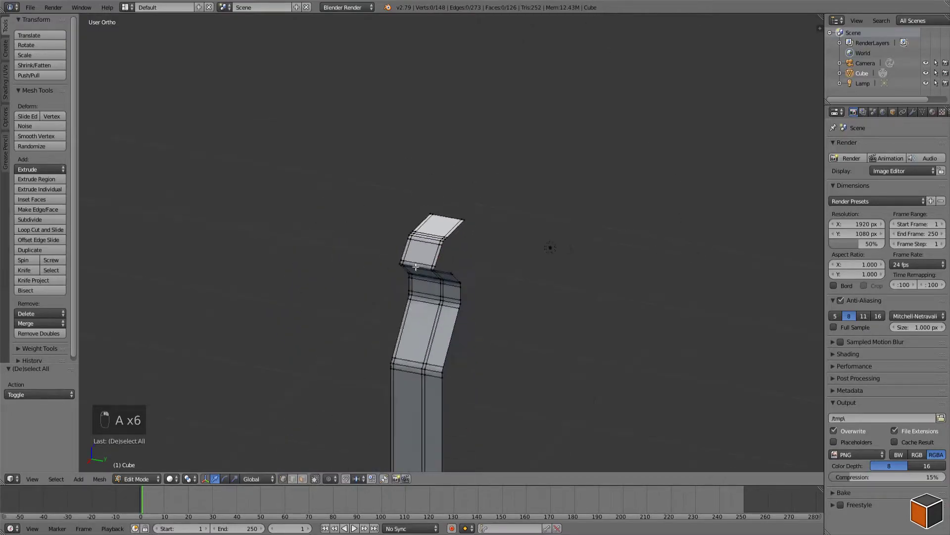
# - Duplicate the whole half section -1.12 along X and mirror the copy with an X scale of -1
pyautogui.press('a')
pyautogui.moveTo(415, 266); pyautogui.dragTo(473, 270, button='middle')
pyautogui.keyDown('shift'); pyautogui.moveTo(524, 363); pyautogui.dragTo(555, 218, button='middle'); pyautogui.keyUp('shift')
pyautogui.hotkey('shift', 'd')
pyautogui.middleClick(497, 230)
pyautogui.click(447, 289)
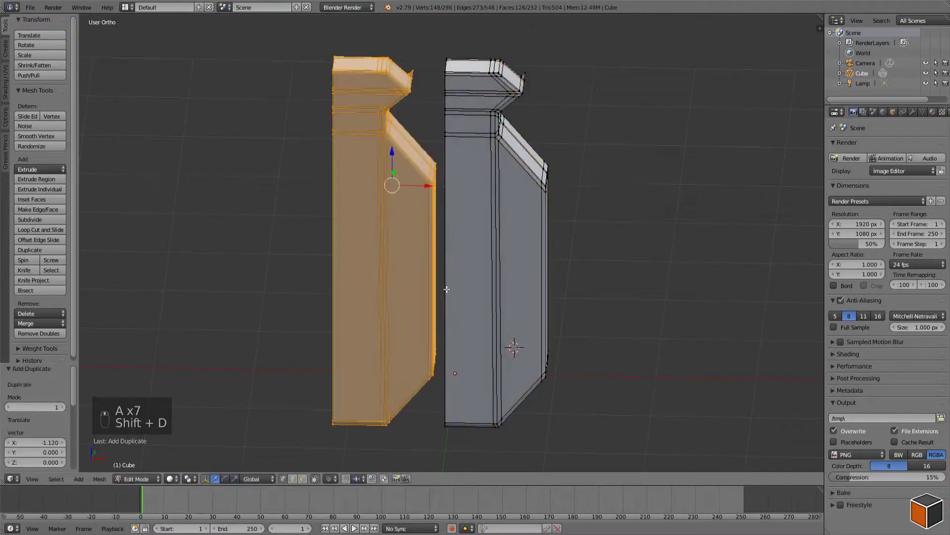
pyautogui.write('sx-1')
pyautogui.press('Return')
# - Turn on snapping and move the mirrored half along X until it meets the original's centre edge
pyautogui.press('g')
pyautogui.press('x')
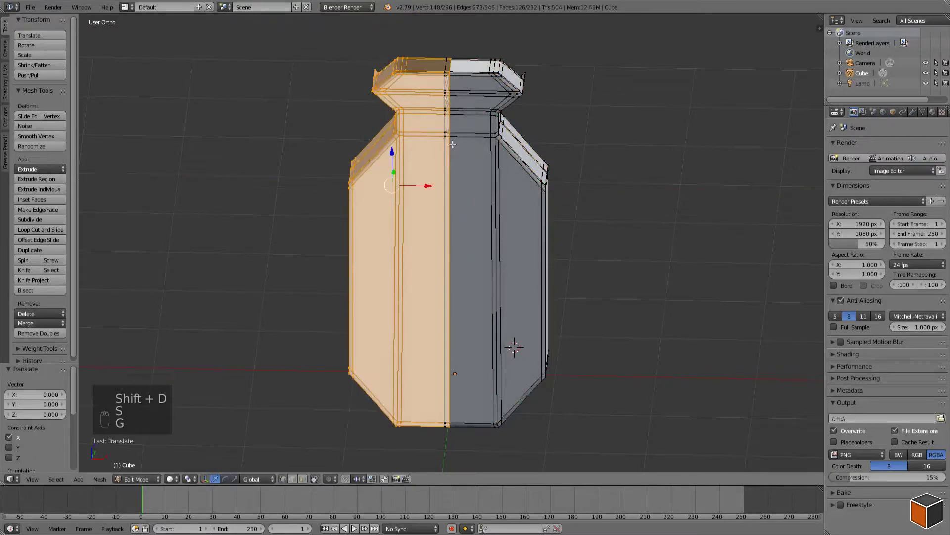
pyautogui.click(356, 479)
pyautogui.click(372, 455)
pyautogui.press('g')
pyautogui.press('x')
pyautogui.click(440, 156)
# - Remove the doubled vertices from the joined halves and recalculate the normals of the whole mesh
pyautogui.press('a')
pyautogui.press('a')
pyautogui.press('a')
pyautogui.press('w')
pyautogui.click(474, 143)
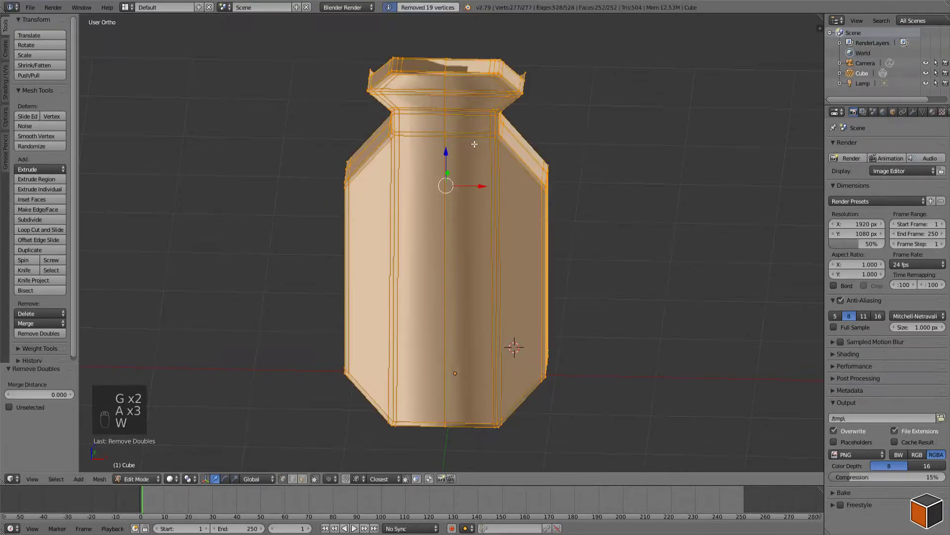
pyautogui.hotkey('ctrl', 'n')
pyautogui.press('a')
pyautogui.moveTo(538, 121); pyautogui.dragTo(460, 216, button='middle')
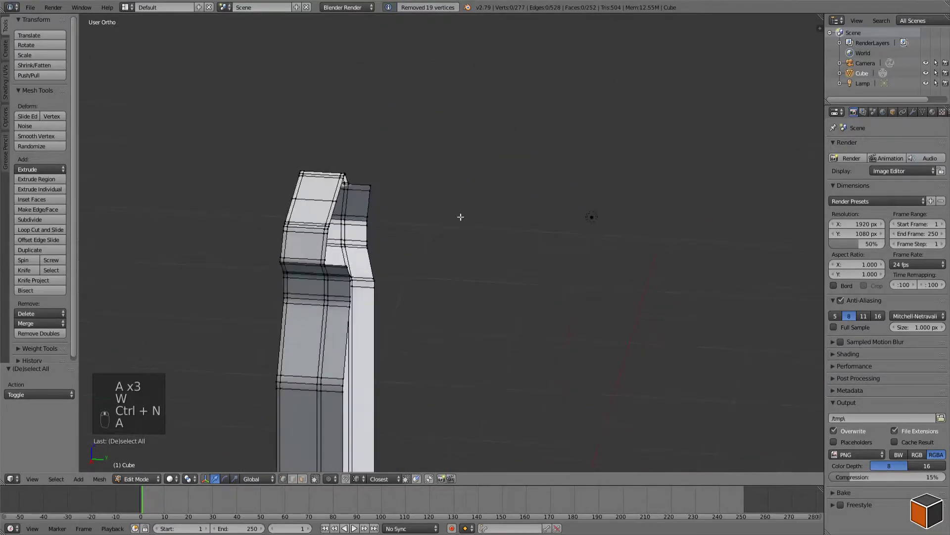
# - Fill the open side of the rim with a face and connect its vertices across to match the surrounding edges
pyautogui.keyDown('shift'); pyautogui.moveTo(360, 178); pyautogui.dragTo(471, 199, button='middle'); pyautogui.keyUp('shift')
pyautogui.scroll(4, 456, 186)
pyautogui.press('f')
pyautogui.press('z')
pyautogui.rightClick(387, 130)
pyautogui.moveTo(387, 130); pyautogui.dragTo(398, 123, button='middle')
pyautogui.scroll(3, 399, 124)
pyautogui.press('a')
pyautogui.rightClick(335, 48)
pyautogui.keyDown('shift'); pyautogui.moveTo(326, 89); pyautogui.dragTo(439, 102, button='middle'); pyautogui.keyUp('shift')
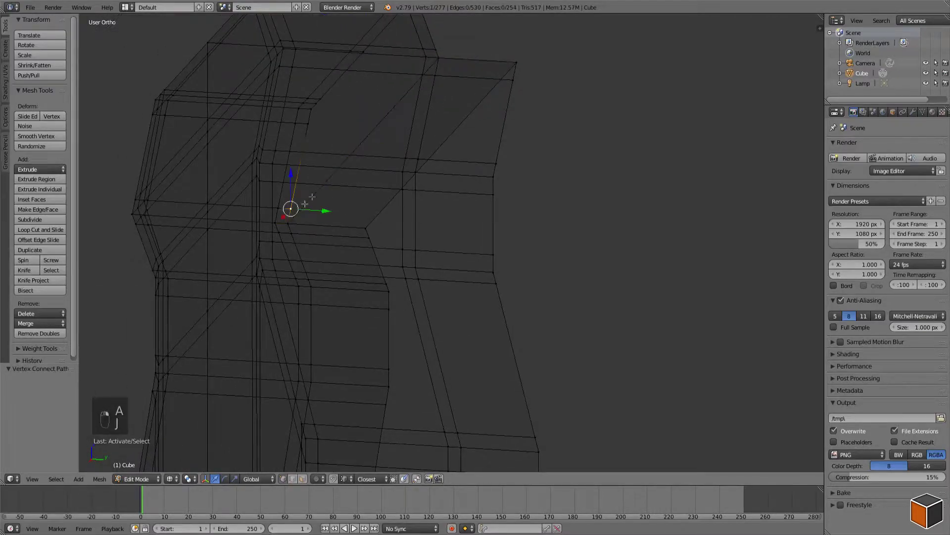
pyautogui.keyDown('shift'); pyautogui.moveTo(434, 50); pyautogui.dragTo(434, 171, button='middle'); pyautogui.keyUp('shift')
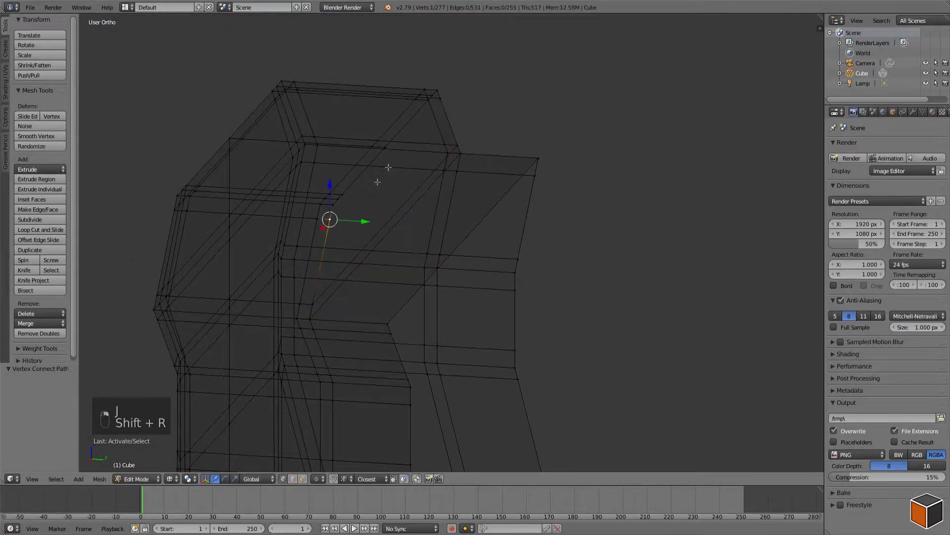
# - Cut a centre edge loop through the filled rim side and ledge, and connect it to the rim's upper centre vertex
pyautogui.press('a')
pyautogui.press('z')
pyautogui.hotkey('ctrl', 'r')
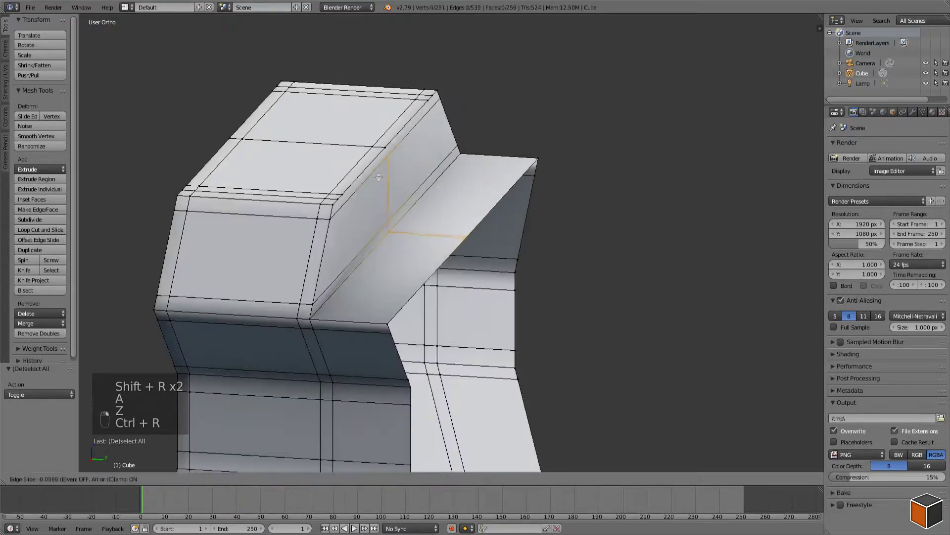
pyautogui.click(390, 145)
pyautogui.press('j')
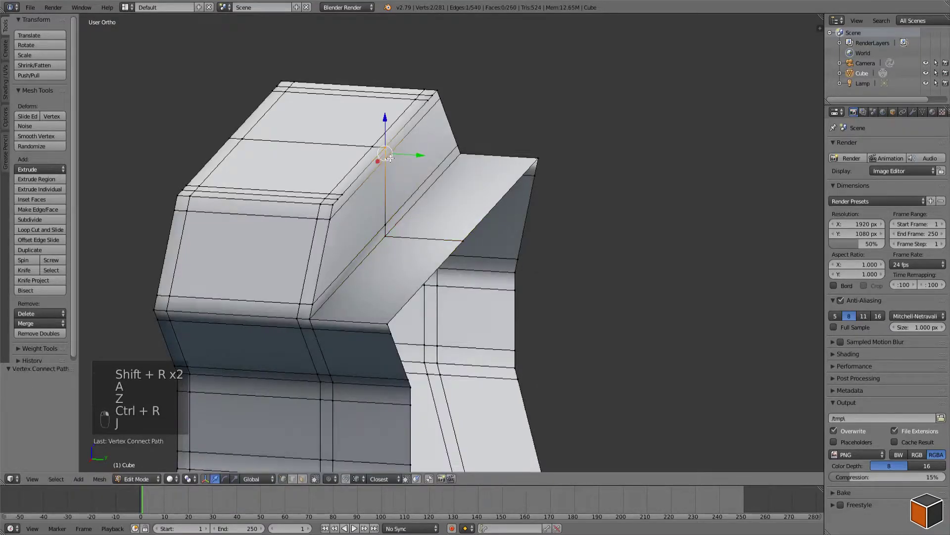
pyautogui.press('a')
# - Delete all faces on the negative X side of the centre line, working in wireframe top view
pyautogui.press('KP_7')
pyautogui.scroll(-8, 410, 180)
pyautogui.press('z')
pyautogui.press('b')
pyautogui.moveTo(336, 165)
pyautogui.mouseDown()
pyautogui.moveTo(495, 357)
pyautogui.moveTo(515, 297)
pyautogui.mouseUp()
pyautogui.press('x')
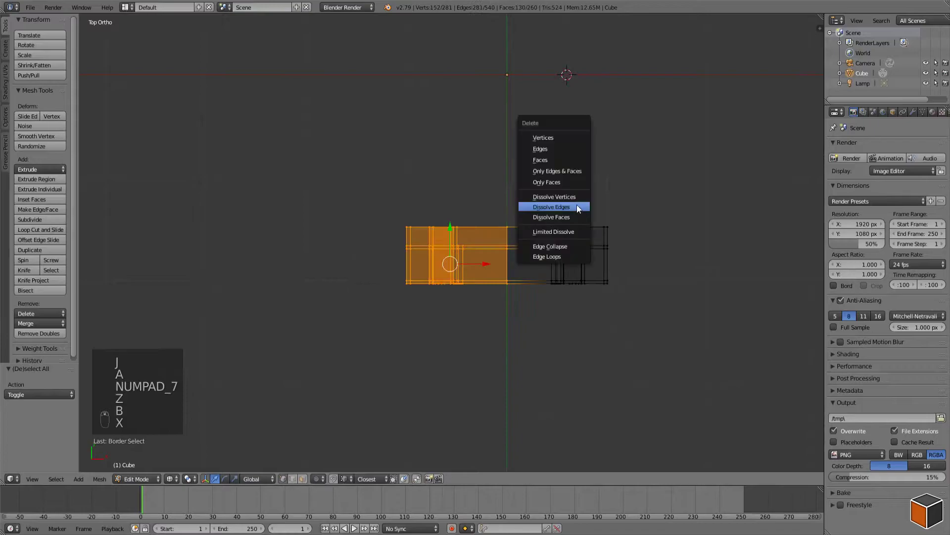
pyautogui.click(561, 160)
pyautogui.press('z')
# - Add an edge loop across the rim's filled side and ledge, placed close to the slanted corner
pyautogui.moveTo(582, 221); pyautogui.dragTo(348, 152, button='middle')
pyautogui.scroll(2, 348, 153)
pyautogui.keyDown('shift'); pyautogui.moveTo(383, 179); pyautogui.dragTo(462, 191, button='middle'); pyautogui.keyUp('shift')
pyautogui.moveTo(537, 199); pyautogui.dragTo(569, 208, button='middle')
pyautogui.scroll(2, 423, 261)
pyautogui.moveTo(424, 261); pyautogui.dragTo(433, 257, button='middle')
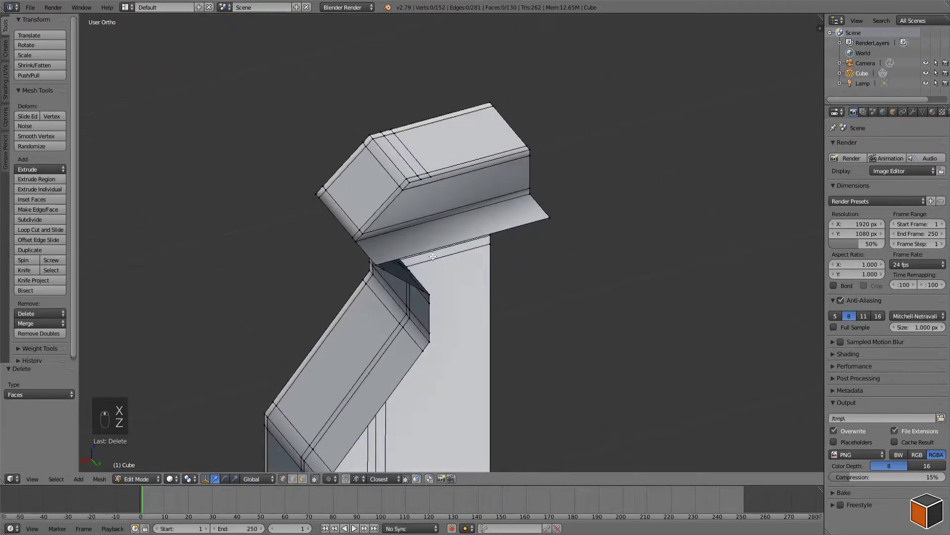
pyautogui.click(447, 224)
pyautogui.click(341, 267)
pyautogui.scroll(4, 333, 271)
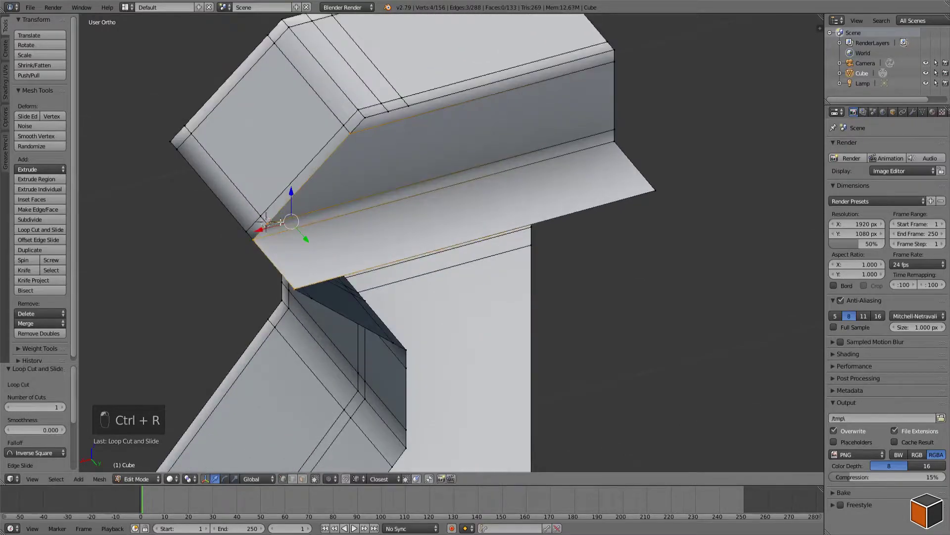
pyautogui.moveTo(262, 231); pyautogui.dragTo(289, 227)
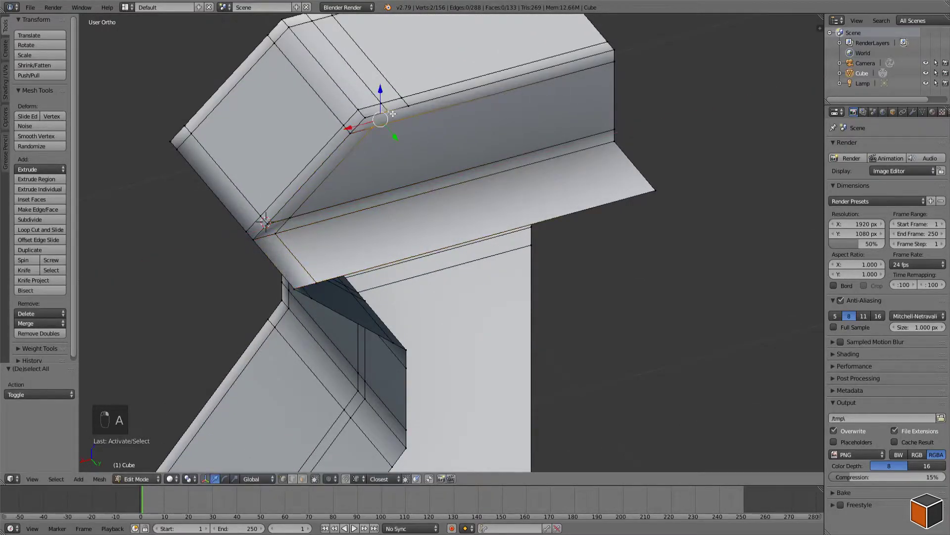
# - Add a second edge loop across the rim's filled side and ledge, connect it to the upper rim edge, and check in Object Mode
pyautogui.hotkey('ctrl', 'r')
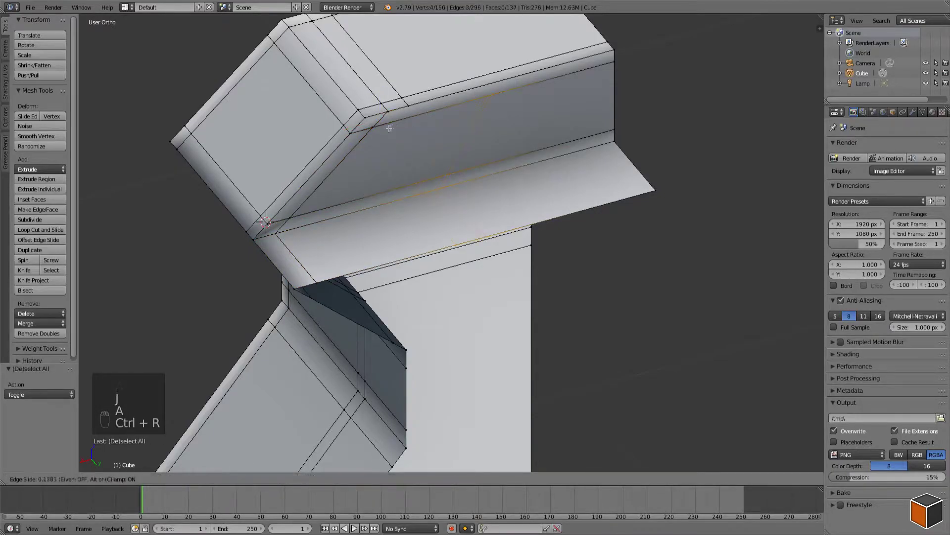
pyautogui.click(321, 162)
pyautogui.press('a')
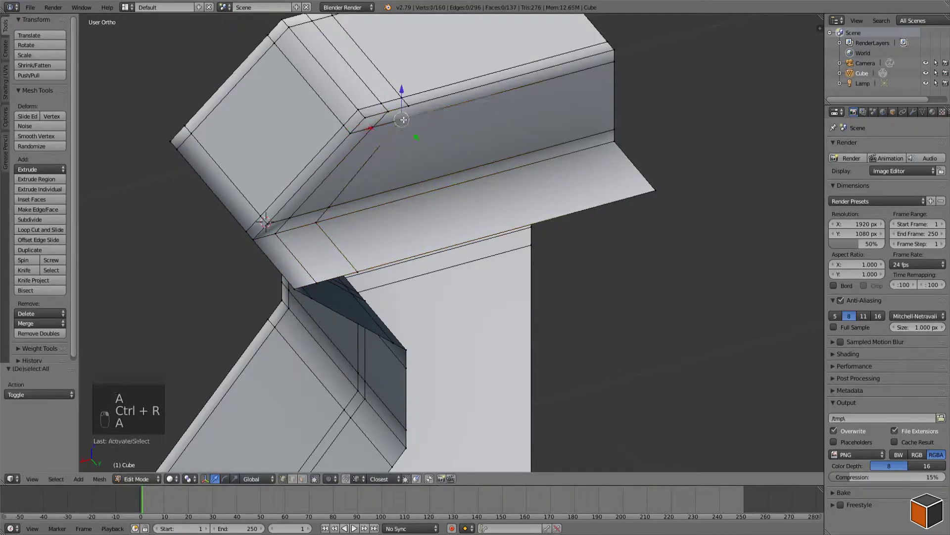
pyautogui.hotkey('ctrl', 'r')
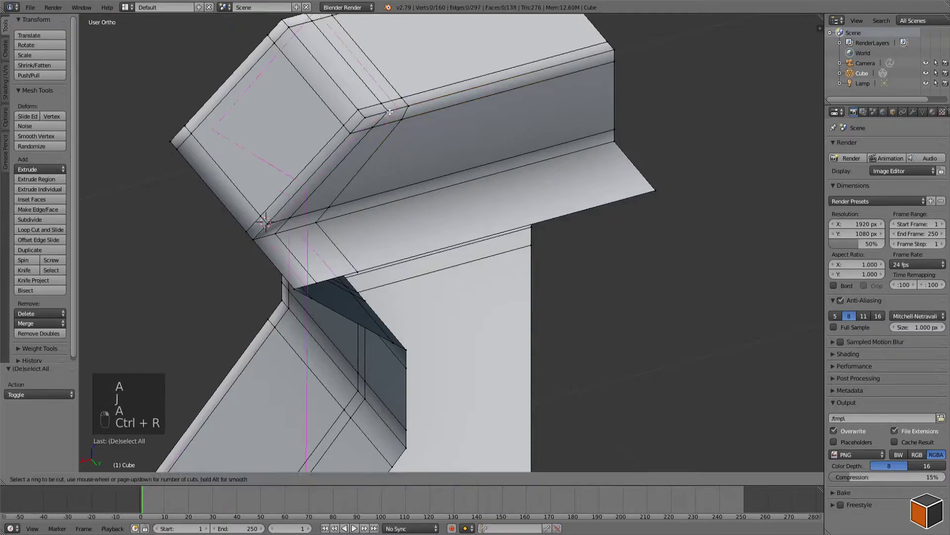
pyautogui.scroll(-7, 394, 179)
pyautogui.moveTo(396, 312); pyautogui.dragTo(534, 218, button='middle')
pyautogui.keyDown('shift'); pyautogui.moveTo(535, 361); pyautogui.dragTo(446, 228, button='middle'); pyautogui.keyUp('shift')
pyautogui.press('Tab')
pyautogui.scroll(-3, 474, 146)
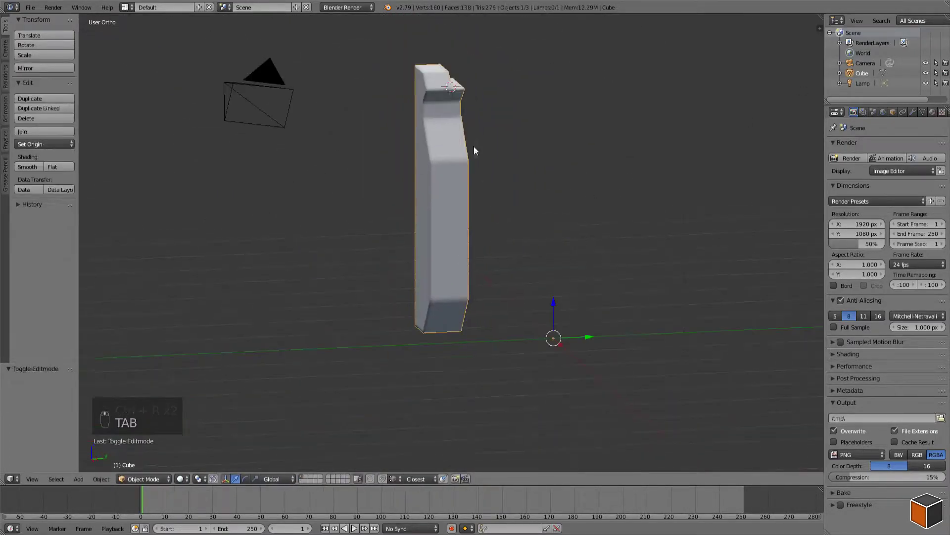
# - Add a centred vertical edge loop through the wide part of the section in side view
pyautogui.press('KP_1')
pyautogui.press('KP_3')
pyautogui.press('Tab')
pyautogui.press('a')
pyautogui.press('a')
pyautogui.keyDown('shift'); pyautogui.moveTo(481, 218); pyautogui.dragTo(472, 215, button='middle'); pyautogui.keyUp('shift')
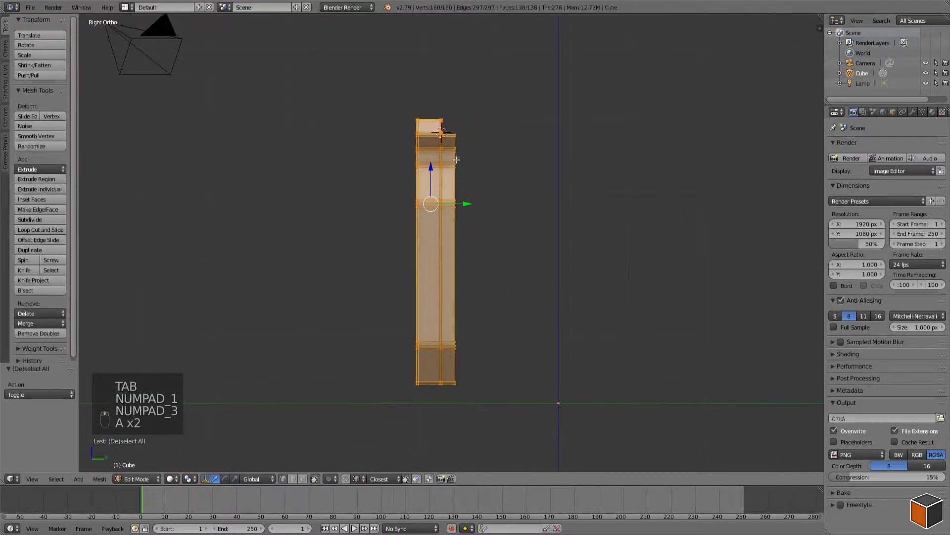
pyautogui.press('a')
pyautogui.keyDown('shift'); pyautogui.moveTo(477, 177); pyautogui.dragTo(463, 132, button='middle'); pyautogui.keyUp('shift')
pyautogui.hotkey('ctrl', 'r')
pyautogui.click(413, 87)
pyautogui.rightClick(414, 87)
pyautogui.press('a')
# - Duplicate the part of the section beyond the new loop 0.631 along Y and mirror the copy with a Y scale of -1
pyautogui.press('z')
pyautogui.press('b')
pyautogui.moveTo(411, 58); pyautogui.dragTo(473, 375)
pyautogui.keyDown('shift'); pyautogui.moveTo(450, 145); pyautogui.dragTo(417, 160, button='middle'); pyautogui.keyUp('shift')
pyautogui.hotkey('shift', 'd')
pyautogui.click(457, 163)
pyautogui.write('s')
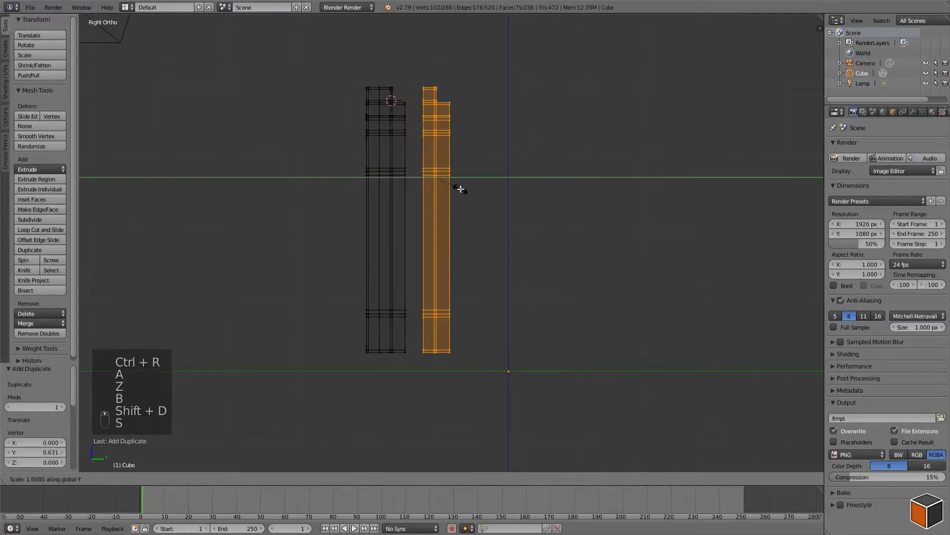
pyautogui.write('y-1')
pyautogui.press('Return')
# - Duplicate the mirrored piece along Y, mirror the new copy along Y, and move it against the first piece
pyautogui.scroll(1, 438, 170)
pyautogui.hotkey('shift', 'd')
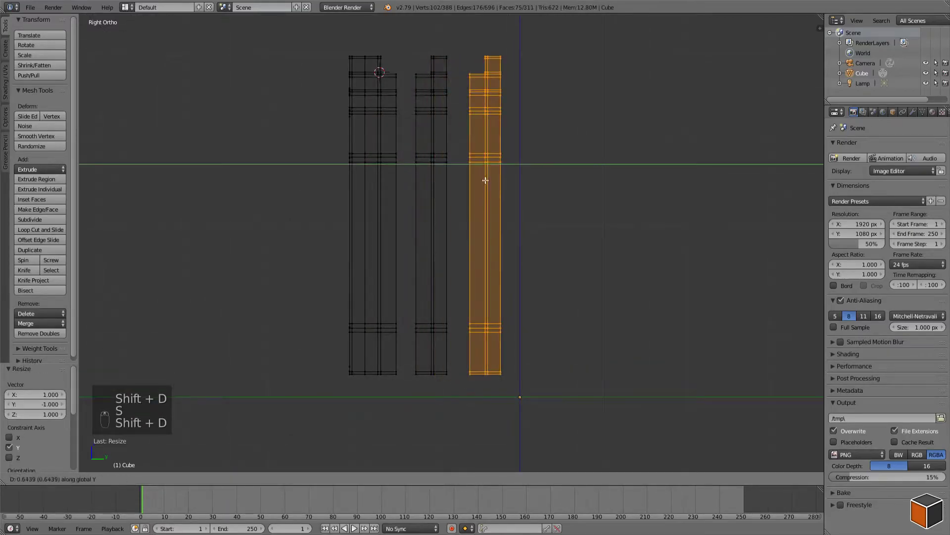
pyautogui.click(483, 180)
pyautogui.press('s')
pyautogui.press('Return')
pyautogui.press('g')
pyautogui.press('y')
pyautogui.click(452, 171)
# - Duplicate the joined two-piece module along Y and move the copy edge to edge with it
pyautogui.press('a')
pyautogui.scroll(-2, 435, 143)
pyautogui.press('b')
pyautogui.moveTo(420, 90); pyautogui.dragTo(495, 379)
pyautogui.keyDown('shift'); pyautogui.moveTo(492, 218); pyautogui.dragTo(448, 221, button='middle'); pyautogui.keyUp('shift')
pyautogui.hotkey('shift', 'd')
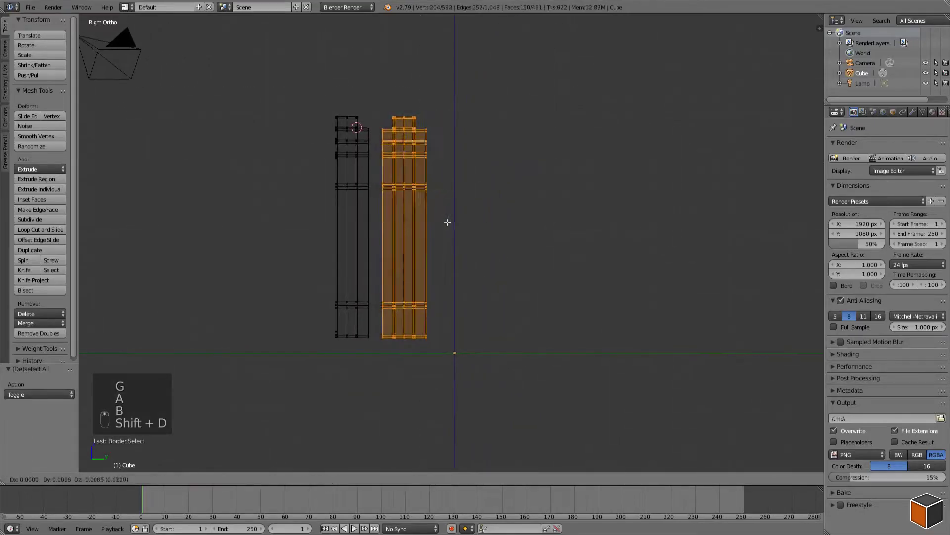
pyautogui.press('y')
pyautogui.click(500, 227)
pyautogui.press('g')
pyautogui.click(397, 146)
# - Duplicate the two-ridge section 1.795 along Y, move the copy -0.317 along Y to join it, and deselect everything
pyautogui.press('a')
pyautogui.press('b')
pyautogui.moveTo(377, 106); pyautogui.dragTo(480, 233)
pyautogui.keyDown('shift'); pyautogui.moveTo(482, 202); pyautogui.dragTo(472, 208, button='middle'); pyautogui.keyUp('shift')
pyautogui.hotkey('shift', 'd')
pyautogui.press('g')
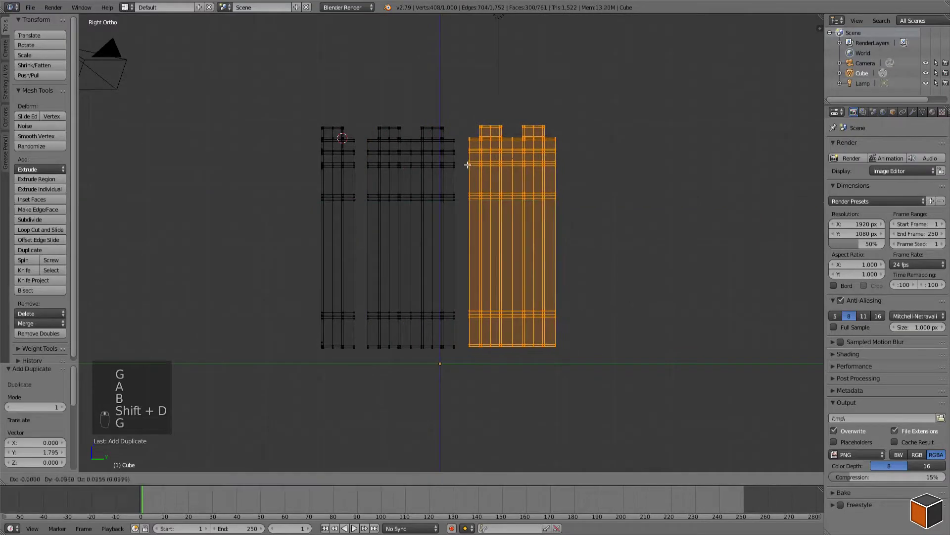
pyautogui.click(456, 167)
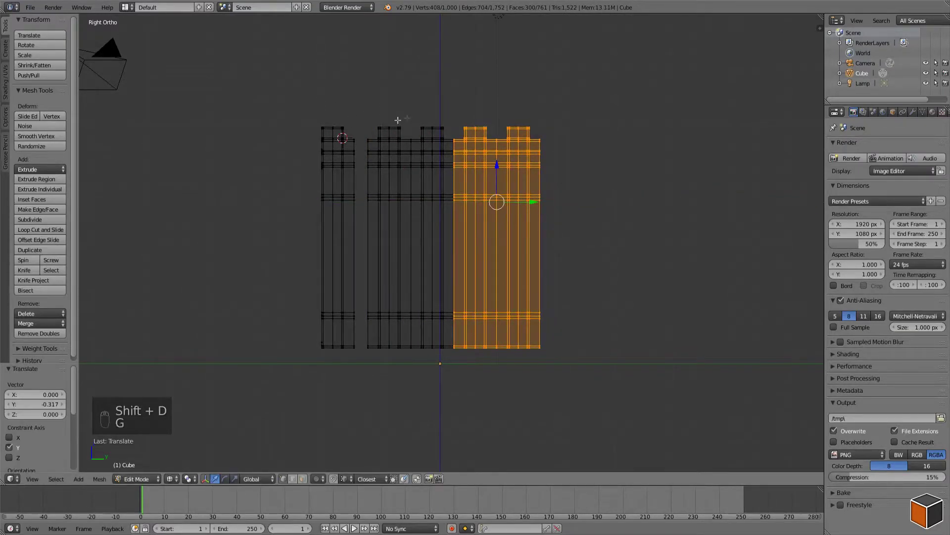
pyautogui.hotkey('shift', 'a')
pyautogui.press('a')
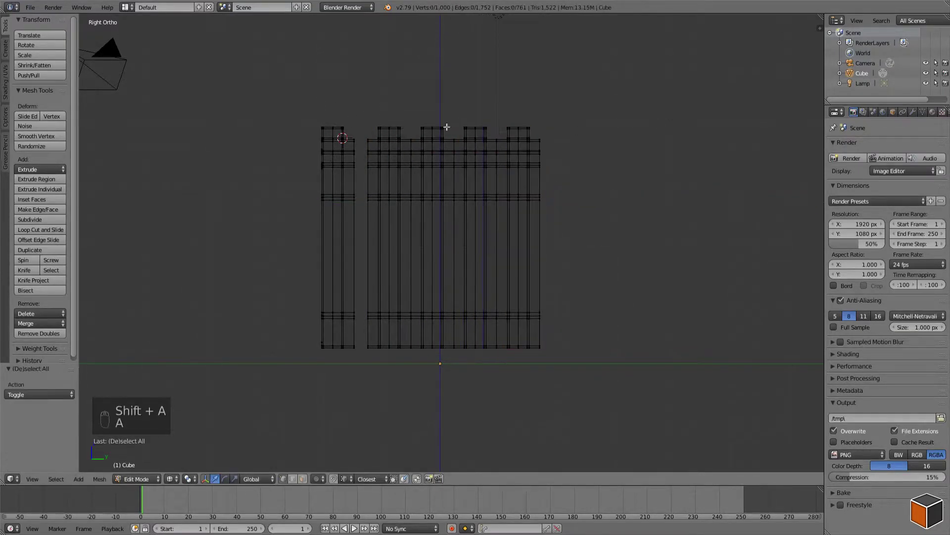
# - Move the multi-ridge section along Y against the separate end piece and recalculate its normals
pyautogui.keyDown('shift'); pyautogui.moveTo(364, 116); pyautogui.dragTo(410, 94, button='middle'); pyautogui.keyUp('shift')
pyautogui.press('b')
pyautogui.moveTo(409, 93); pyautogui.dragTo(618, 386)
pyautogui.keyDown('shift'); pyautogui.moveTo(373, 172); pyautogui.dragTo(480, 161, button='middle'); pyautogui.keyUp('shift')
pyautogui.scroll(1, 480, 162)
pyautogui.press('g')
pyautogui.press('y')
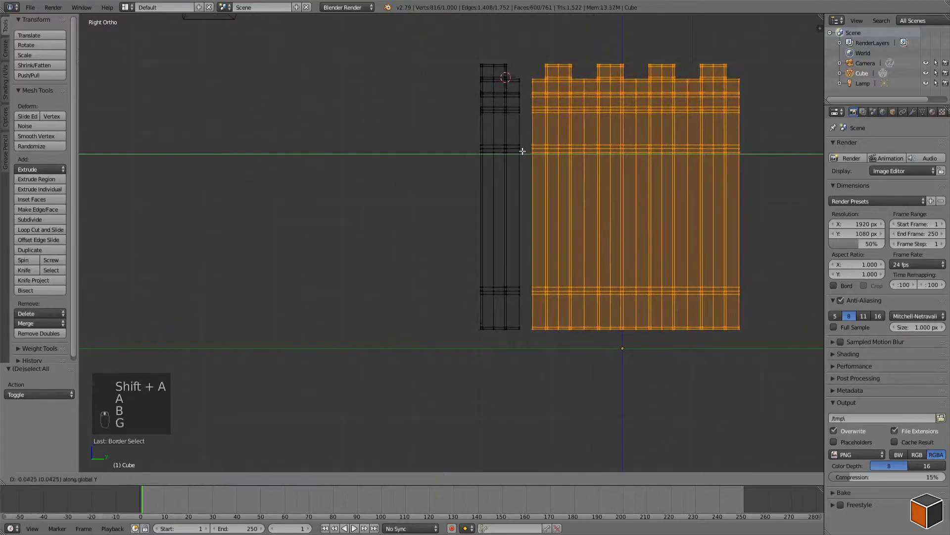
pyautogui.keyDown('ctrl'); pyautogui.click(522, 152); pyautogui.keyUp('ctrl')
pyautogui.hotkey('ctrl', 'n')
pyautogui.press('a')
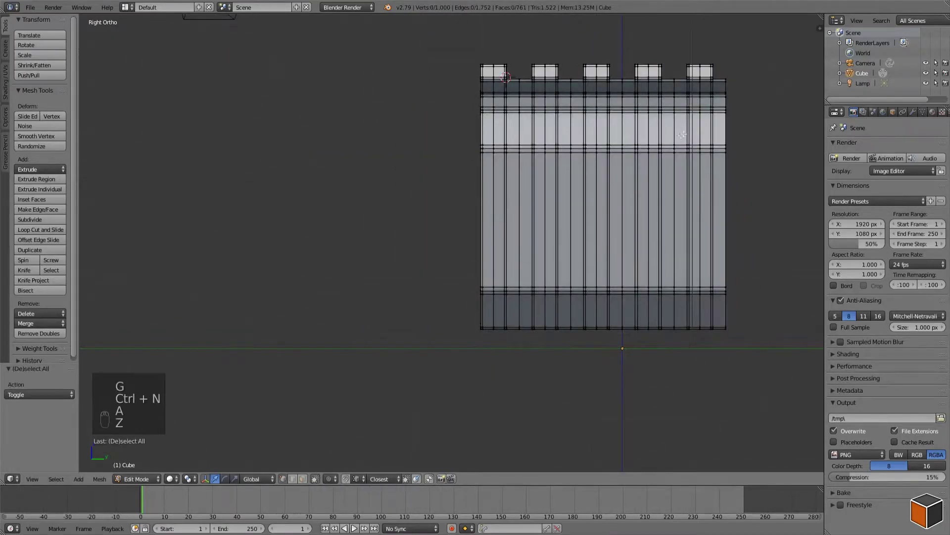
# - Show the mesh solid, select everything and remove the double vertices along the seams
pyautogui.press('z')
pyautogui.press('a')
pyautogui.keyDown('shift'); pyautogui.moveTo(659, 149); pyautogui.dragTo(598, 147, button='middle'); pyautogui.keyUp('shift')
pyautogui.press('w')
pyautogui.click(598, 147)
# - Delete the vertices of the outermost edge loop at the far Y end to remove the half gap there
pyautogui.keyDown('shift'); pyautogui.moveTo(666, 147); pyautogui.dragTo(512, 161, button='middle'); pyautogui.keyUp('shift')
pyautogui.press('a')
pyautogui.keyDown('alt'); pyautogui.rightClick(511, 127); pyautogui.keyUp('alt')
pyautogui.press('x')
pyautogui.click(587, 88)
pyautogui.scroll(5, 545, 217)
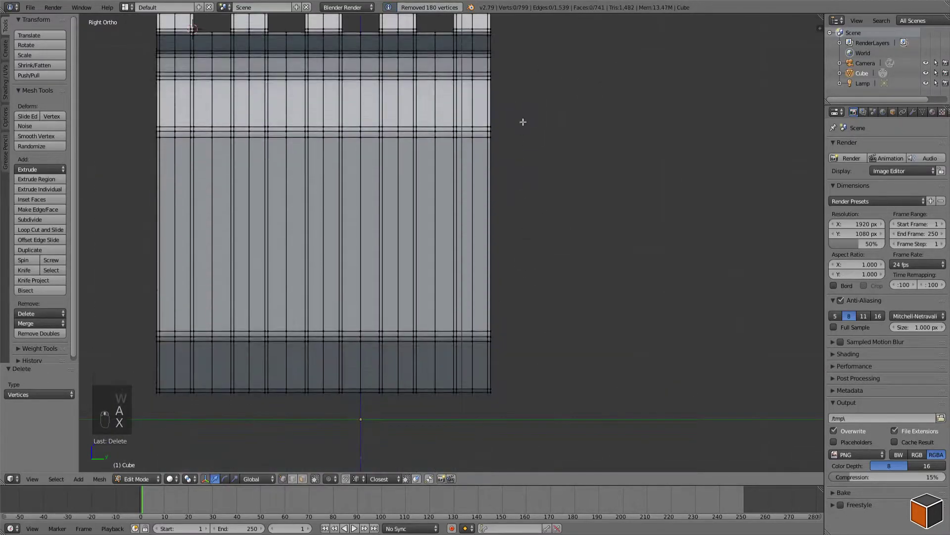
# - Delete the faces of the outer half of the last ridge at the far Y end
pyautogui.scroll(-5, 522, 121)
pyautogui.press('z')
pyautogui.press('b')
pyautogui.moveTo(500, 245); pyautogui.dragTo(497, 352)
pyautogui.press('x')
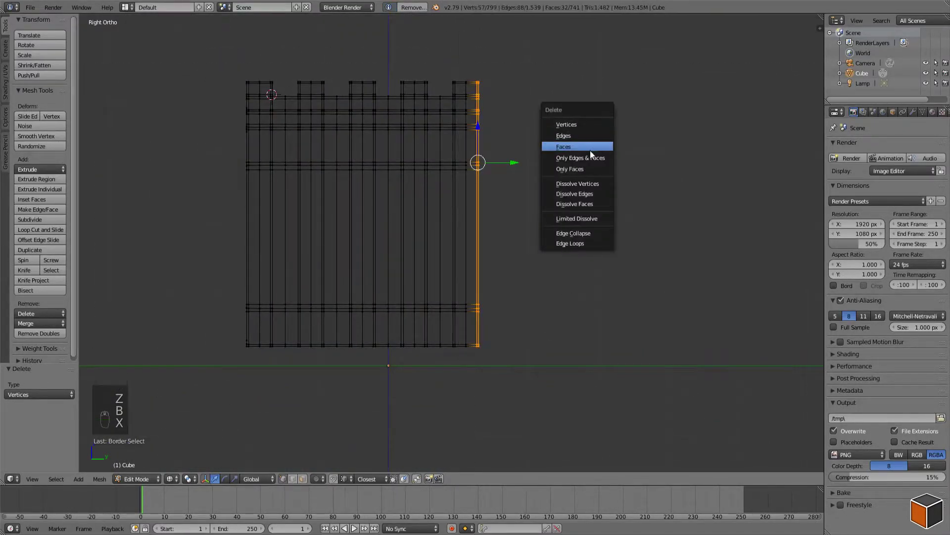
pyautogui.moveTo(464, 67); pyautogui.dragTo(534, 349)
pyautogui.press('x')
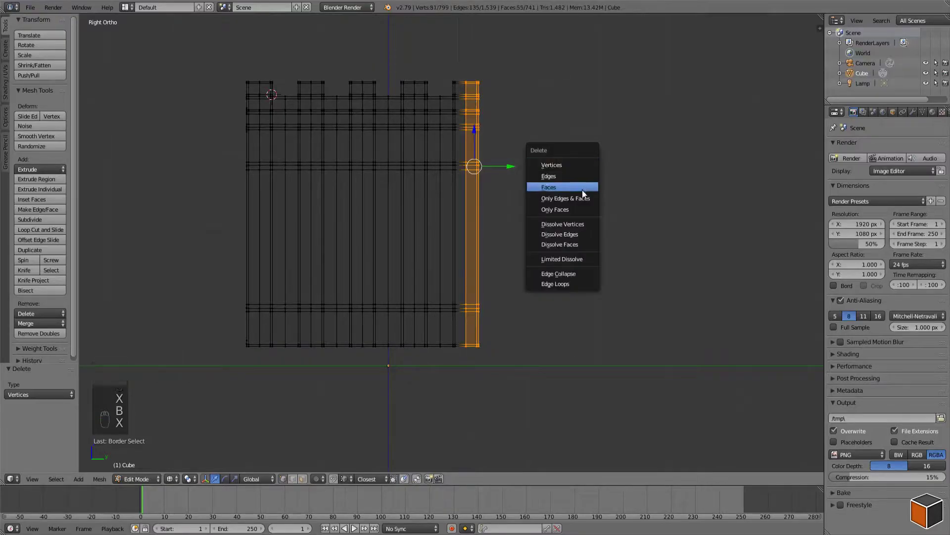
pyautogui.click(582, 188)
# - Duplicate the first ridge's outer half to the opposite end, mirror it with a Y scale of -1, and move it -0.245 along Y
pyautogui.keyDown('shift'); pyautogui.moveTo(420, 172); pyautogui.dragTo(524, 159, button='middle'); pyautogui.keyUp('shift')
pyautogui.moveTo(326, 61); pyautogui.dragTo(372, 382)
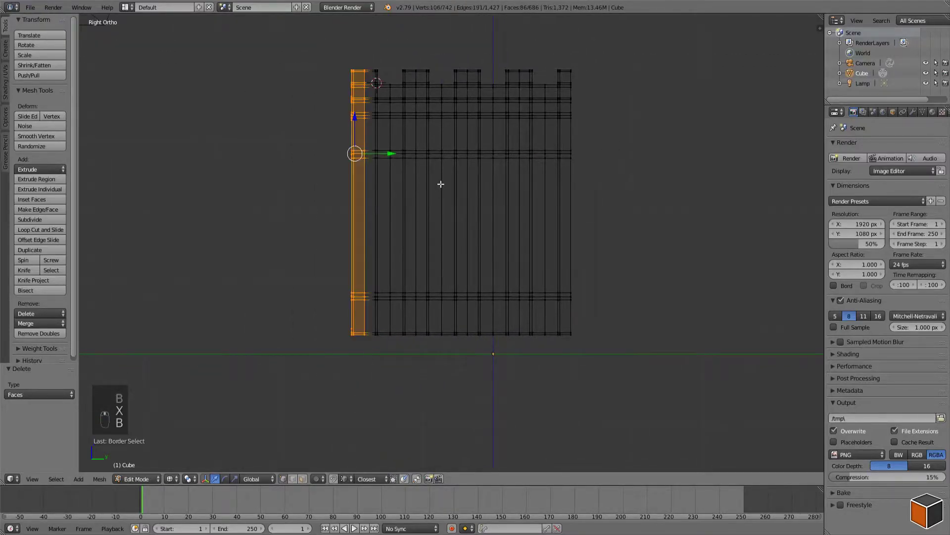
pyautogui.keyDown('shift'); pyautogui.moveTo(441, 185); pyautogui.dragTo(397, 205, button='middle'); pyautogui.keyUp('shift')
pyautogui.hotkey('shift', 'd')
pyautogui.click(638, 254)
pyautogui.write('-1')
pyautogui.press('Return')
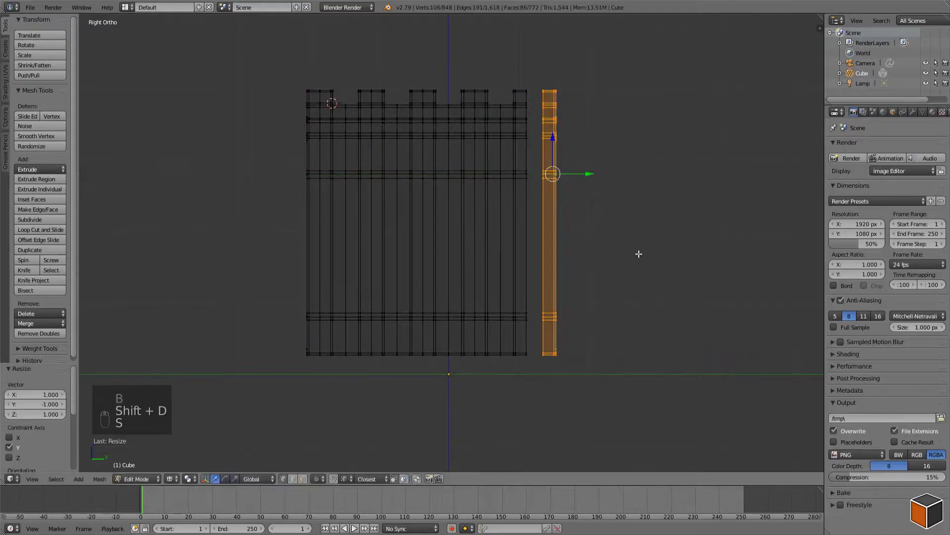
pyautogui.press('z')
pyautogui.scroll(2, 577, 183)
pyautogui.press('g')
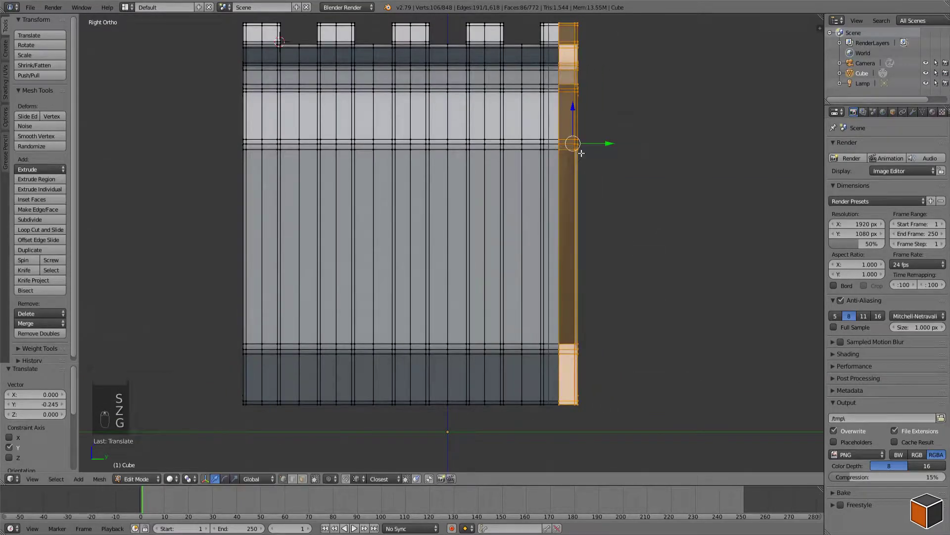
# - Recalculate the normals of the mirrored end strip and remove double vertices across the whole mesh
pyautogui.hotkey('ctrl', 'n')
pyautogui.press('a')
pyautogui.press('a')
pyautogui.press('w')
pyautogui.click(611, 144)
# - Dissolve the redundant vertical edge loops running through the middles of the ridges and gaps
pyautogui.press('a')
pyautogui.keyDown('alt'); pyautogui.rightClick(559, 138); pyautogui.keyUp('alt')
pyautogui.keyDown('shift'); pyautogui.moveTo(610, 111); pyautogui.dragTo(610, 138, button='middle'); pyautogui.keyUp('shift')
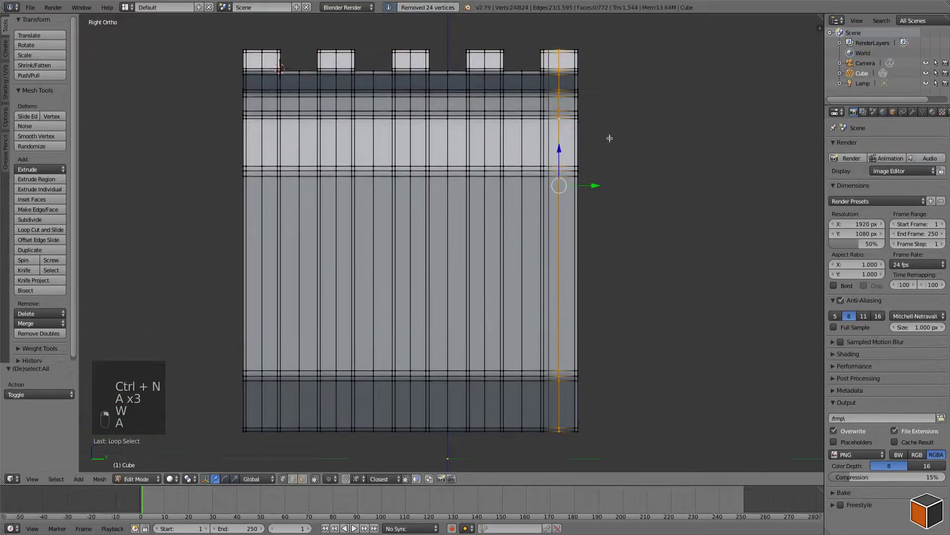
pyautogui.press('x')
pyautogui.click(608, 186)
pyautogui.moveTo(608, 186); pyautogui.dragTo(531, 161, button='middle')
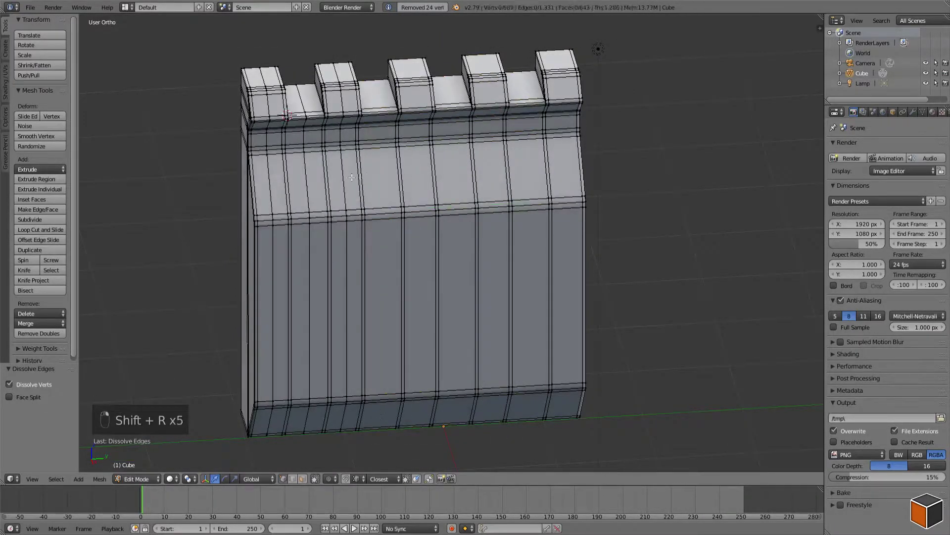
pyautogui.press('a')
pyautogui.press('a')
# - Add a centred vertical loop cut through the gap beside the first ridge
pyautogui.moveTo(270, 186); pyautogui.dragTo(480, 187, button='middle')
pyautogui.scroll(3, 480, 187)
pyautogui.keyDown('shift'); pyautogui.moveTo(388, 123); pyautogui.dragTo(745, 85, button='middle'); pyautogui.keyUp('shift')
pyautogui.scroll(-3, 354, 201)
pyautogui.scroll(5, 403, 178)
pyautogui.hotkey('ctrl', 'r')
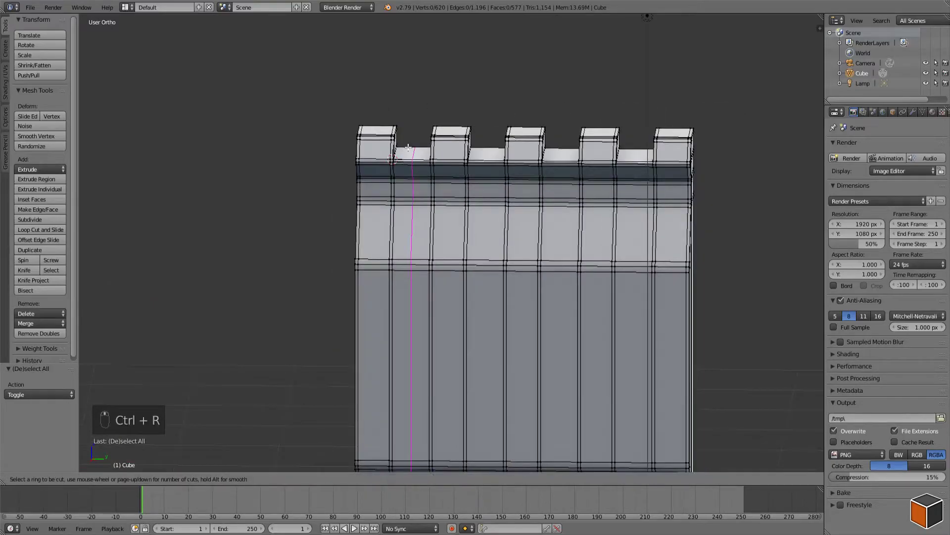
pyautogui.click(410, 148)
pyautogui.rightClick(410, 148)
pyautogui.press('a')
# - Delete all faces beyond the new gap loop, keeping only the first ridge and half gap
pyautogui.scroll(-3, 452, 243)
pyautogui.keyDown('shift'); pyautogui.moveTo(492, 258); pyautogui.dragTo(496, 187, button='middle'); pyautogui.keyUp('shift')
pyautogui.press('KP_1')
pyautogui.press('KP_3')
pyautogui.press('KP_3')
pyautogui.press('z')
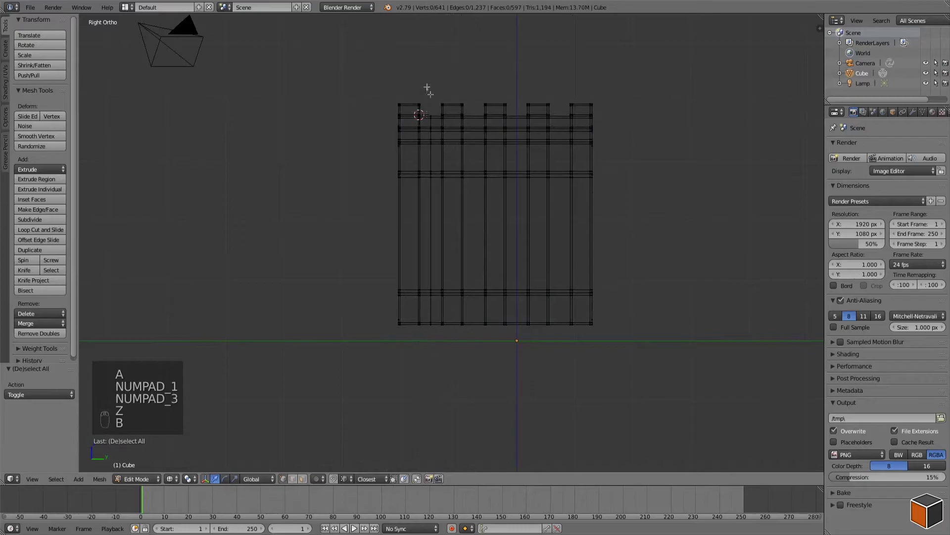
pyautogui.moveTo(428, 87); pyautogui.dragTo(599, 330)
pyautogui.press('x')
pyautogui.click(569, 52)
# - Add a vertical supporting loop in the half gap and slide it close to the ridge's edge
pyautogui.scroll(4, 503, 369)
pyautogui.press('z')
pyautogui.moveTo(462, 177)
pyautogui.keyDown('shift'); pyautogui.mouseDown(button='middle')
pyautogui.moveTo(502, 369)
pyautogui.moveTo(481, 210)
pyautogui.mouseUp(button='middle'); pyautogui.keyUp('shift')
pyautogui.scroll(8, 481, 210)
pyautogui.hotkey('ctrl', 'r')
pyautogui.click(470, 158)
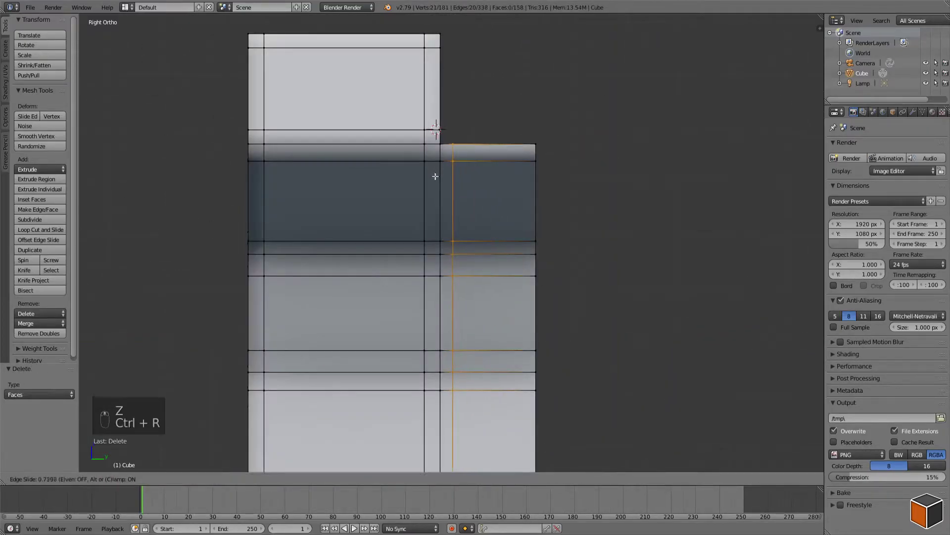
pyautogui.click(438, 181)
pyautogui.press('a')
# - Knife a horizontal edge across the half gap's dark upper band and merge the supporting-loop vertex below it into the ridge-edge vertex
pyautogui.scroll(2, 477, 177)
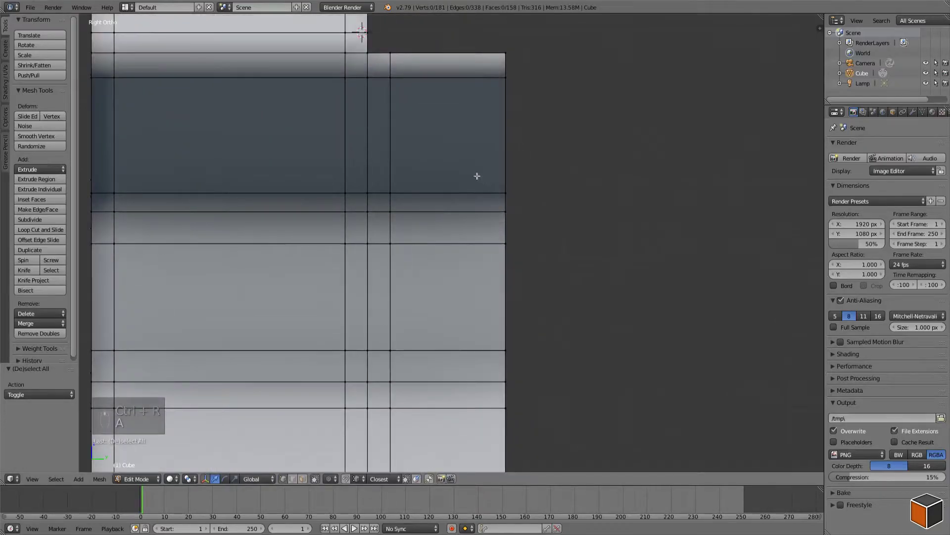
pyautogui.click(559, 153)
pyautogui.press('Return')
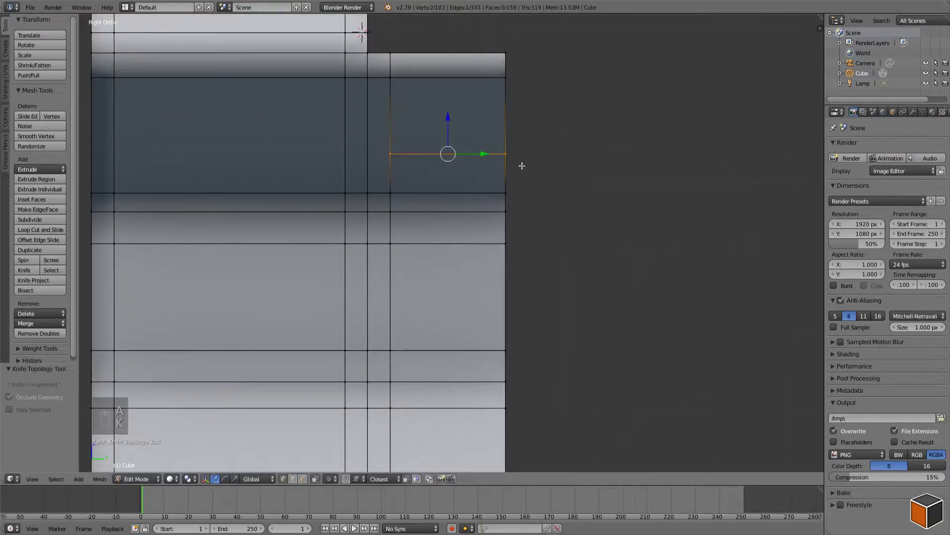
pyautogui.press('w')
pyautogui.click(515, 170)
pyautogui.click(515, 167)
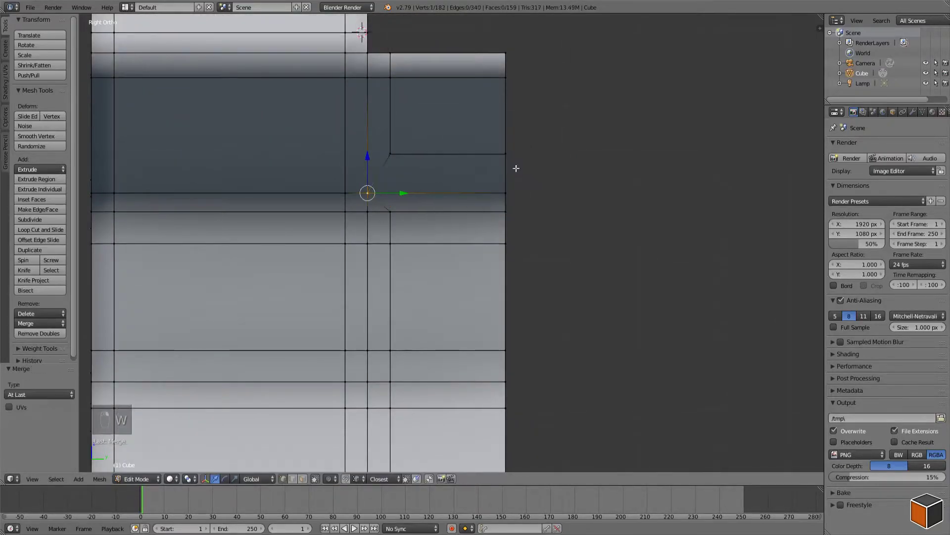
# - Dissolve the remaining part of the supporting loop below the merged vertex
pyautogui.keyDown('shift'); pyautogui.moveTo(443, 184); pyautogui.dragTo(465, 101, button='middle'); pyautogui.keyUp('shift')
pyautogui.press('x')
pyautogui.click(424, 184)
pyautogui.scroll(-2, 431, 191)
pyautogui.press('a')
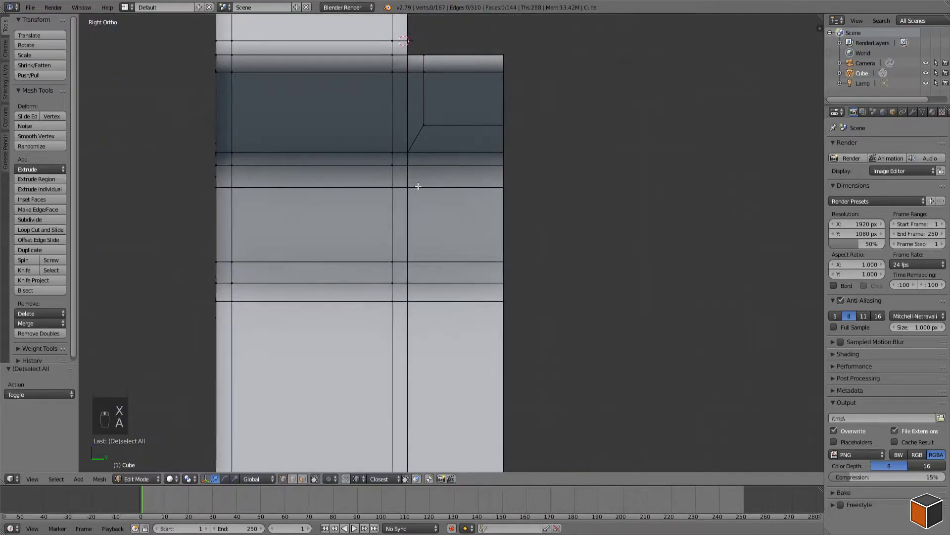
# - Knife a horizontal edge across the half gap's next band and merge the ridge-edge vertex below it into the inner loop
pyautogui.click(599, 224)
pyautogui.press('Return')
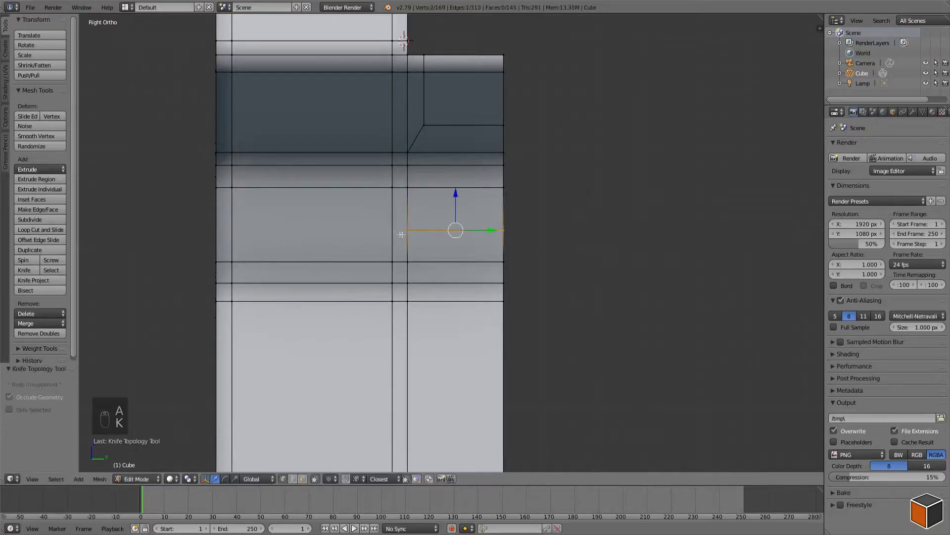
pyautogui.keyDown('shift'); pyautogui.rightClick(394, 259); pyautogui.keyUp('shift')
pyautogui.press('w')
pyautogui.click(500, 215)
pyautogui.click(508, 214)
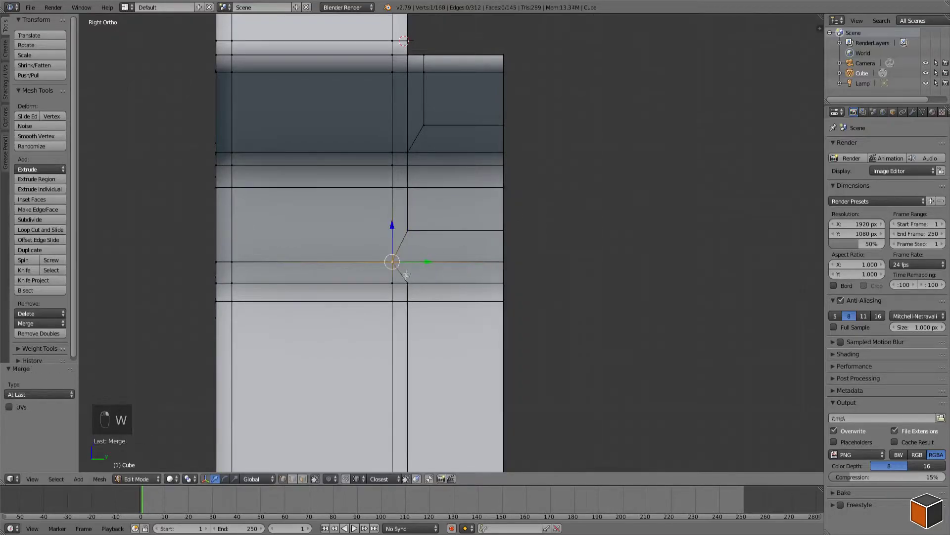
# - Dissolve the ridge-edge loop below the second merged vertex and deselect everything
pyautogui.press('x')
pyautogui.click(546, 260)
pyautogui.scroll(-3, 490, 251)
pyautogui.press('a')
pyautogui.scroll(-1, 490, 248)
pyautogui.keyDown('shift'); pyautogui.moveTo(491, 232); pyautogui.dragTo(494, 44, button='middle'); pyautogui.keyUp('shift')
pyautogui.scroll(-4, 476, 173)
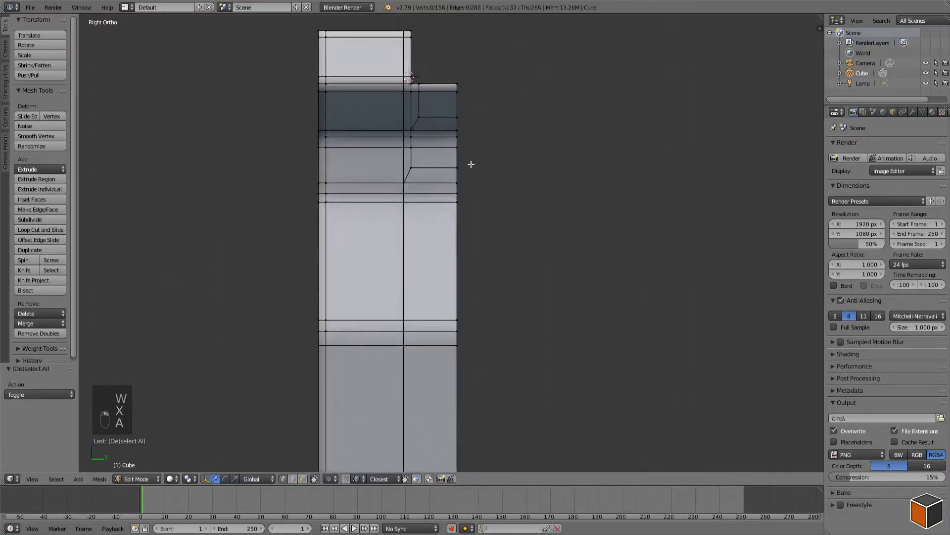
# - Add a centred vertical loop cut through the ridge
pyautogui.scroll(-1, 490, 49)
pyautogui.press('z')
pyautogui.hotkey('ctrl', 'r')
pyautogui.click(428, 80)
pyautogui.rightClick(429, 80)
pyautogui.press('a')
# - Duplicate the part from the ridge centre to the half gap, mirror the copy along Y, and move it against the original
pyautogui.keyDown('shift'); pyautogui.moveTo(421, 156); pyautogui.dragTo(410, 65, button='middle'); pyautogui.keyUp('shift')
pyautogui.moveTo(419, 36); pyautogui.dragTo(490, 326)
pyautogui.hotkey('shift', 'd')
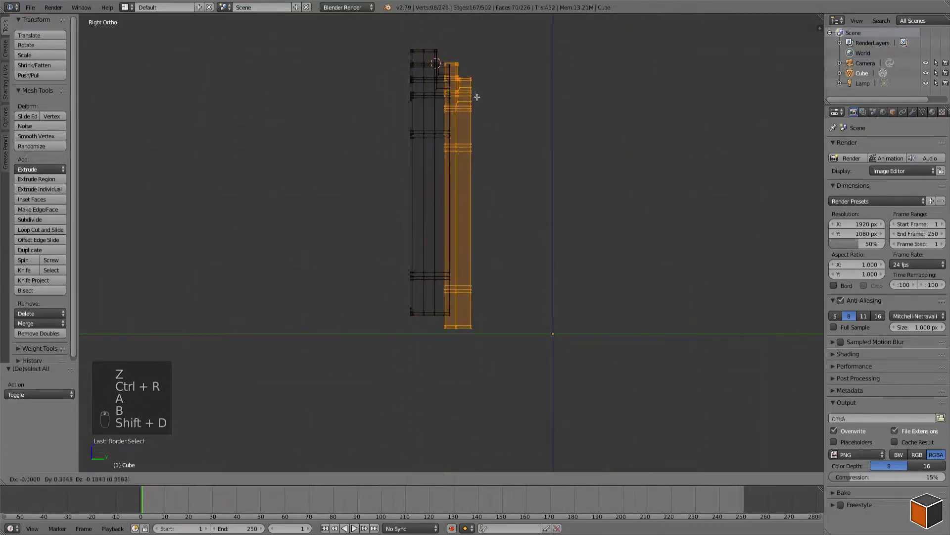
pyautogui.click(500, 111)
pyautogui.press('s')
pyautogui.press('Return')
pyautogui.scroll(-1, 482, 119)
pyautogui.press('g')
pyautogui.press('y')
pyautogui.click(455, 149)
# - Duplicate the joined module between the ridge centres 0.902 along Y and move the copy edge to edge with it
pyautogui.press('a')
pyautogui.press('b')
pyautogui.moveTo(424, 66); pyautogui.dragTo(547, 391)
pyautogui.keyDown('shift'); pyautogui.moveTo(464, 137); pyautogui.dragTo(448, 147, button='middle'); pyautogui.keyUp('shift')
pyautogui.hotkey('shift', 'd')
pyautogui.middleClick(476, 155)
pyautogui.click(493, 158)
pyautogui.press('g')
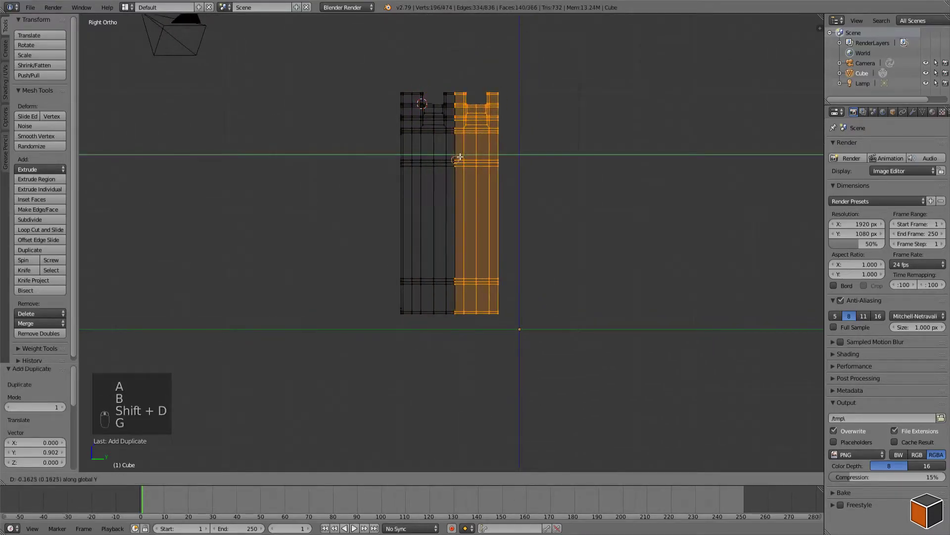
pyautogui.click(470, 148)
pyautogui.press('a')
# - Duplicate the two-gap section along Y, move the copy against its end, and deselect everything
pyautogui.press('b')
pyautogui.moveTo(410, 79); pyautogui.dragTo(552, 400)
pyautogui.keyDown('shift'); pyautogui.moveTo(486, 136); pyautogui.dragTo(462, 162, button='middle'); pyautogui.keyUp('shift')
pyautogui.hotkey('shift', 'd')
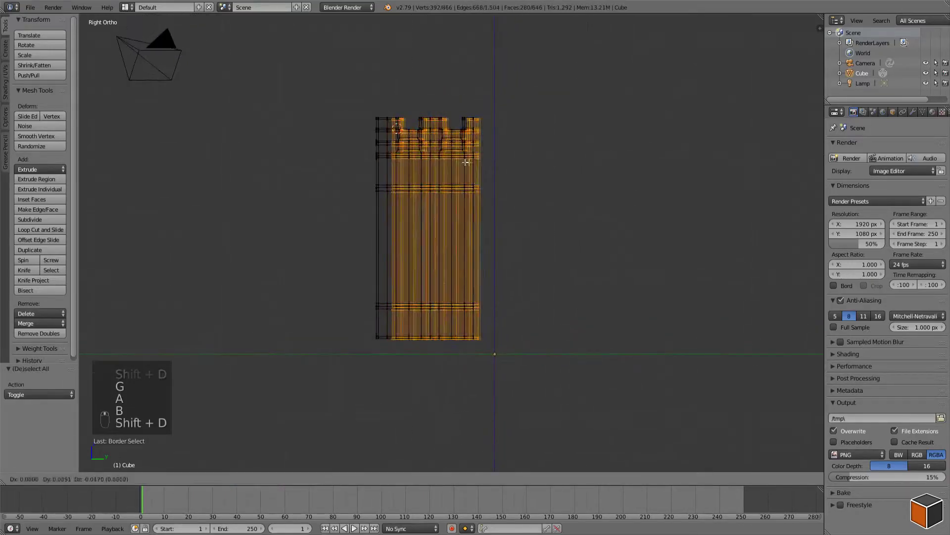
pyautogui.middleClick(519, 161)
pyautogui.click(559, 161)
pyautogui.press('g')
pyautogui.middleClick(490, 162)
pyautogui.click(473, 160)
pyautogui.press('a')
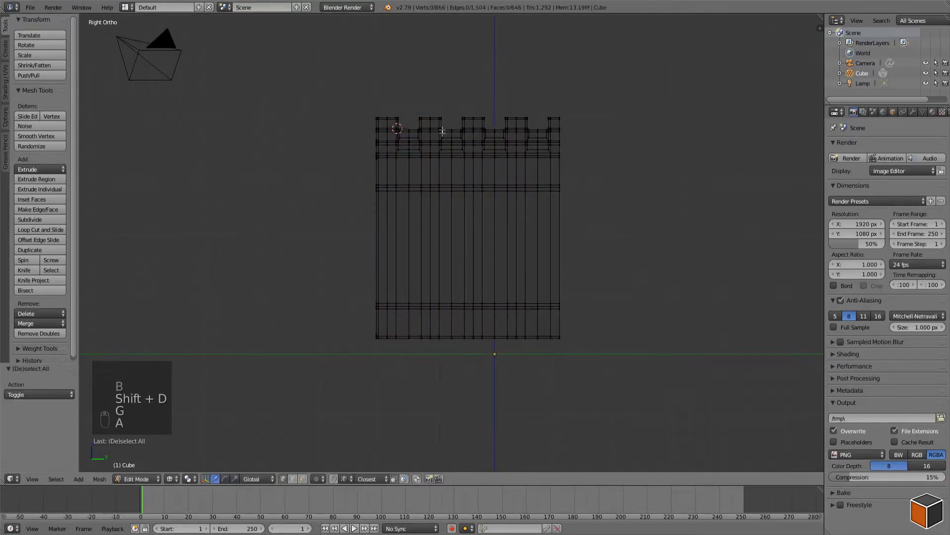
# - Duplicate the first ridge's outer half 3.296 along Y and mirror the copy with a Y scale of -1
pyautogui.keyDown('shift'); pyautogui.moveTo(543, 121); pyautogui.dragTo(439, 87, button='middle'); pyautogui.keyUp('shift')
pyautogui.press('a')
pyautogui.press('a')
pyautogui.scroll(1, 440, 88)
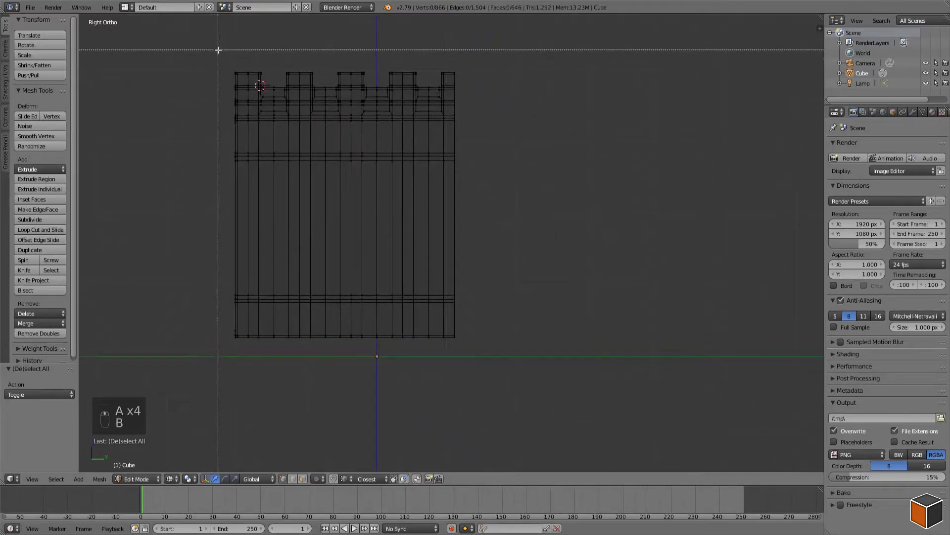
pyautogui.moveTo(259, 391); pyautogui.dragTo(258, 391)
pyautogui.keyDown('shift'); pyautogui.moveTo(565, 153); pyautogui.dragTo(526, 174, button='middle'); pyautogui.keyUp('shift')
pyautogui.hotkey('shift', 'd')
pyautogui.click(599, 189)
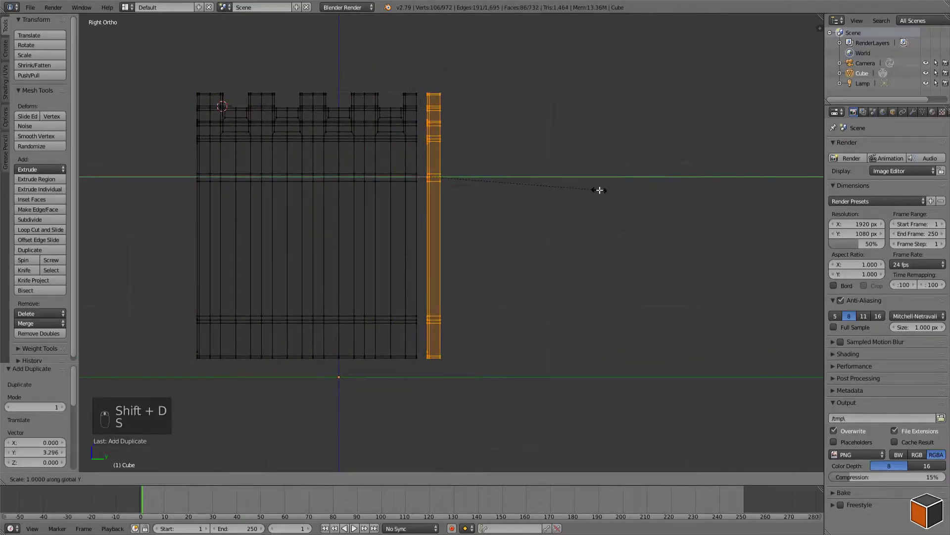
pyautogui.write('-1')
pyautogui.press('Return')
# - Move the mirrored half ridge -0.067 along Y to close the far end of the section
pyautogui.press('z')
pyautogui.scroll(3, 599, 188)
pyautogui.press('g')
pyautogui.press('y')
pyautogui.click(509, 116)
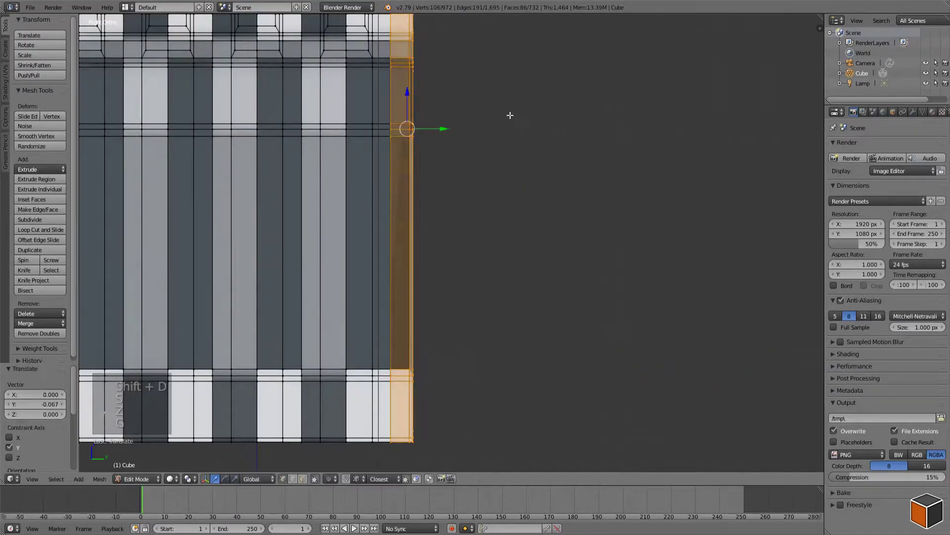
# - Remove the doubled vertices from the whole section and recalculate its normals
pyautogui.press('a')
pyautogui.press('a')
pyautogui.press('a')
pyautogui.press('w')
pyautogui.click(519, 122)
pyautogui.hotkey('ctrl', 'n')
pyautogui.press('a')
# - Dissolve the superfluous vertical edge loops through the centres of the ridges and gaps along the section
pyautogui.keyDown('shift'); pyautogui.moveTo(251, 142); pyautogui.dragTo(586, 220, button='middle'); pyautogui.keyUp('shift')
pyautogui.keyDown('alt'); pyautogui.rightClick(373, 151); pyautogui.keyUp('alt')
pyautogui.press('x')
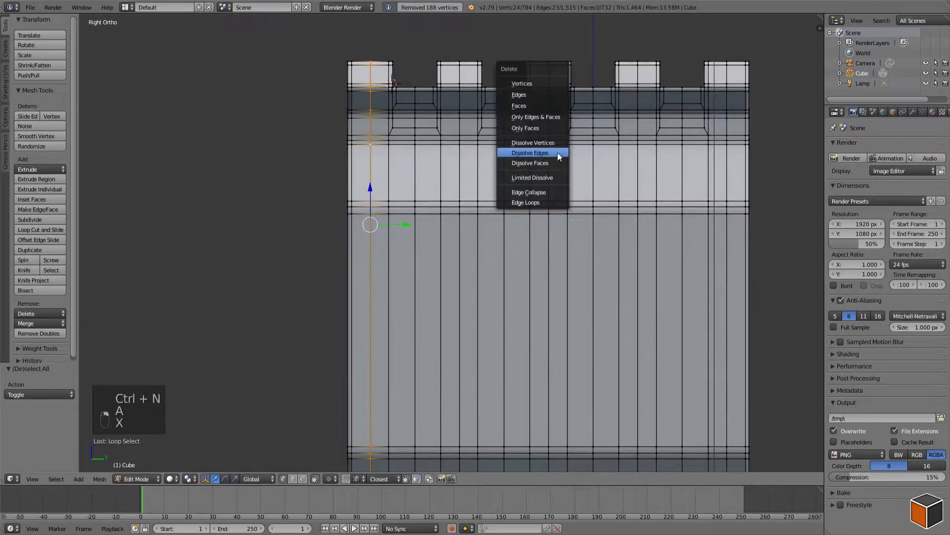
pyautogui.click(557, 154)
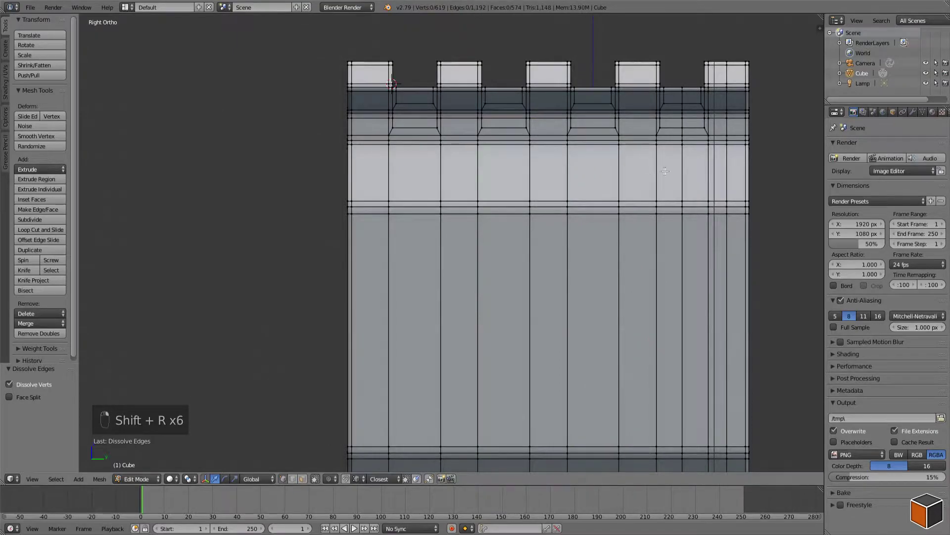
pyautogui.scroll(-3, 727, 170)
pyautogui.moveTo(544, 198); pyautogui.dragTo(579, 212, button='middle')
# - Duplicate the entire half body, mirror the copy with an X scale of -1 and move it along X against the original
pyautogui.press('a')
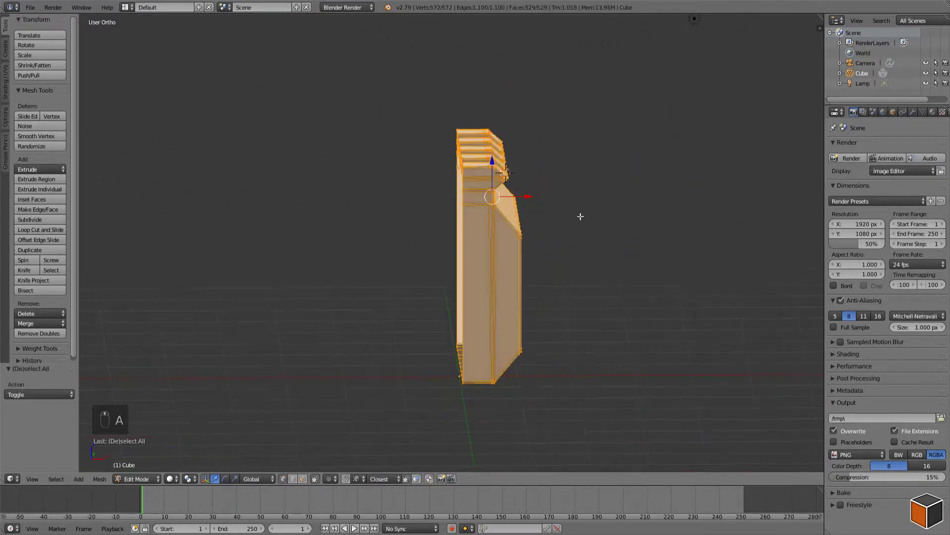
pyautogui.hotkey('shift', 'd')
pyautogui.click(507, 267)
pyautogui.write('sx-1')
pyautogui.press('Return')
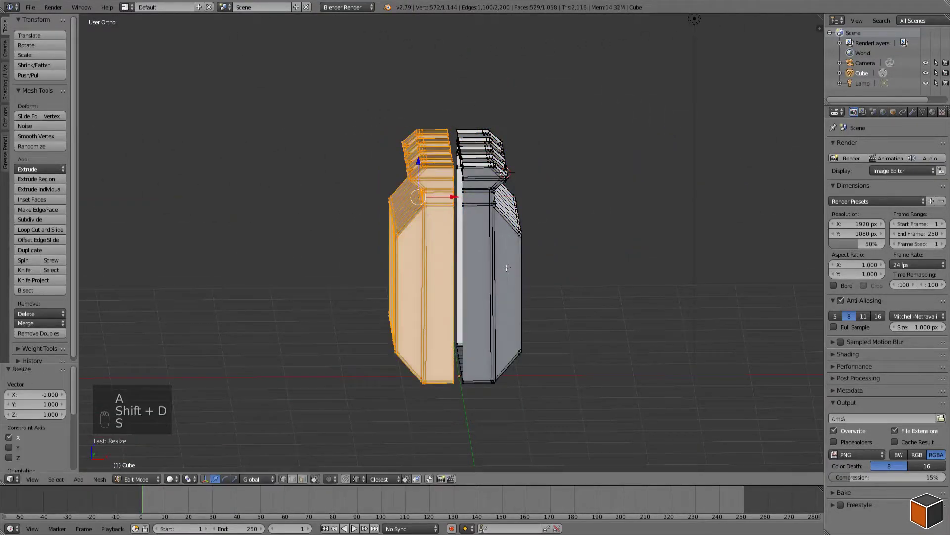
pyautogui.press('g')
pyautogui.press('x')
pyautogui.click(460, 200)
# - Merge the two body halves along their seam by removing doubles, and recalculate the normals
pyautogui.press('a')
pyautogui.press('a')
pyautogui.press('a')
pyautogui.press('w')
pyautogui.click(530, 201)
pyautogui.hotkey('ctrl', 'n')
pyautogui.press('a')
# - Cut a horizontal edge loop around the middle of the body and flatten it with a Z scale of 0
pyautogui.moveTo(529, 201); pyautogui.dragTo(440, 149, button='middle')
pyautogui.scroll(4, 516, 204)
pyautogui.hotkey('ctrl', 'r')
pyautogui.click(526, 307)
pyautogui.rightClick(543, 300)
pyautogui.press('s')
pyautogui.press('z')
pyautogui.press('0')
pyautogui.press('Return')
pyautogui.press('KP_1')
# - Snap the 3D cursor to the centre of the body's front end and move the horizontal loop level with it along Z
pyautogui.press('a')
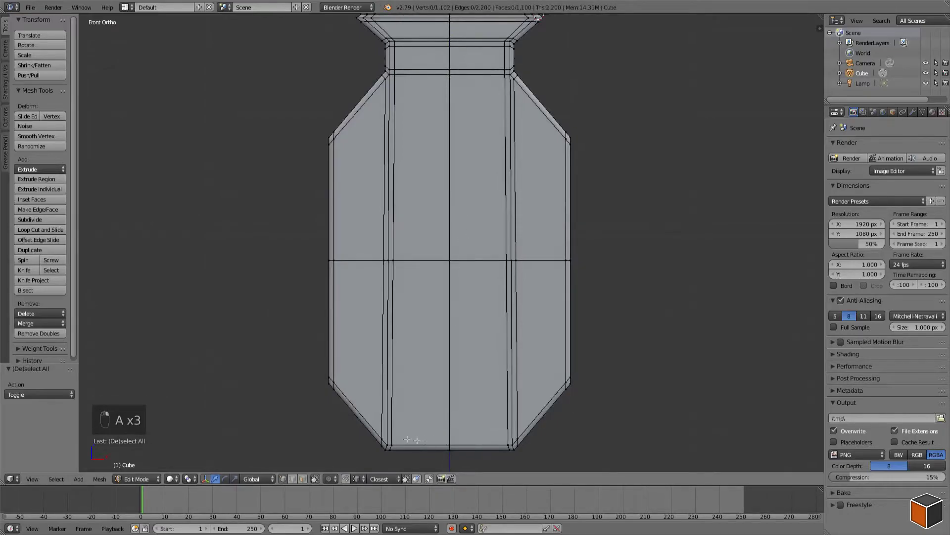
pyautogui.hotkey('shift', 's')
pyautogui.click(623, 121)
pyautogui.keyDown('alt'); pyautogui.click(469, 259); pyautogui.keyUp('alt')
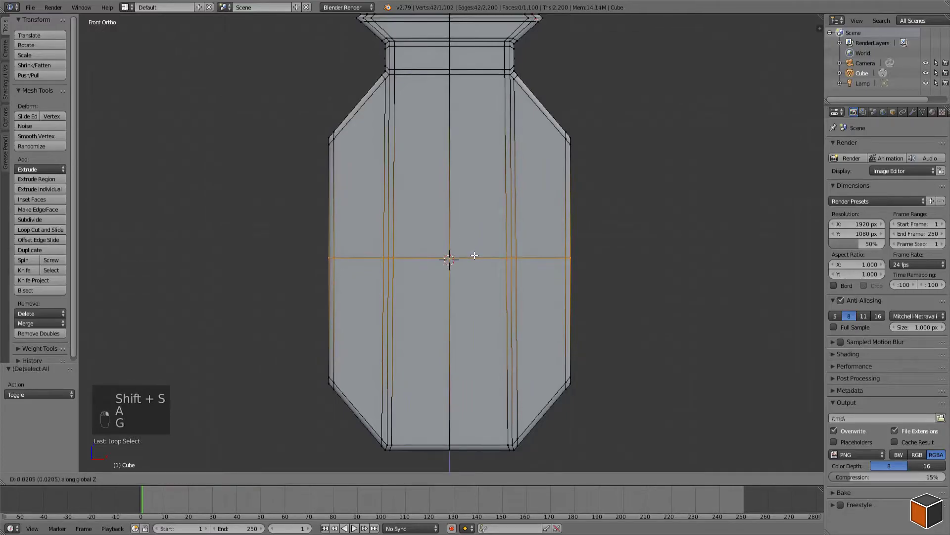
pyautogui.click(476, 256)
# - Delete the vertices across the middle of the front end to open the cap
pyautogui.press('a')
pyautogui.rightClick(450, 259)
pyautogui.press('x')
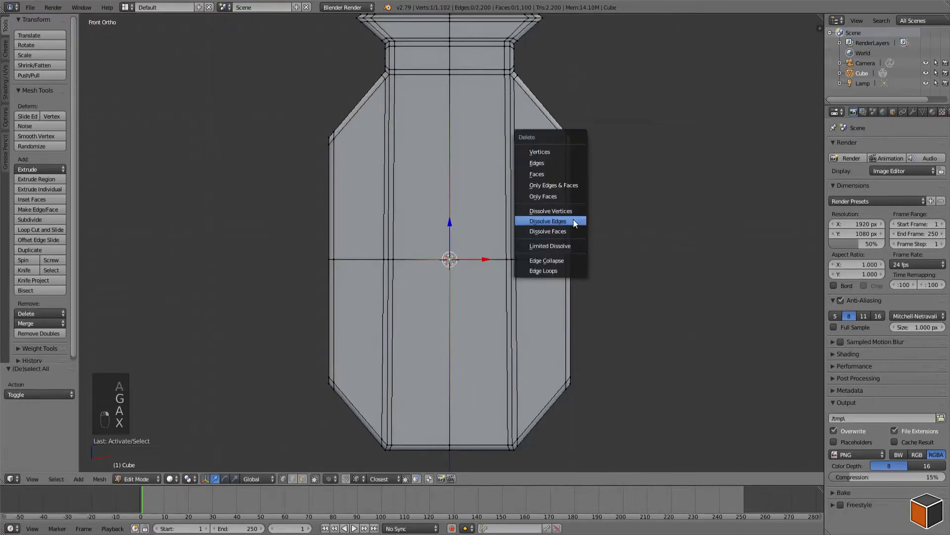
pyautogui.click(540, 151)
pyautogui.moveTo(404, 260); pyautogui.dragTo(447, 280, button='middle')
pyautogui.rightClick(395, 266)
pyautogui.hotkey('shift', 'r')
pyautogui.moveTo(511, 273); pyautogui.dragTo(493, 292, button='middle')
pyautogui.hotkey('shift', 'r')
pyautogui.hotkey('shift', 'r')
# - Extrude the boundary of the front opening and scale it inwards by 0.652
pyautogui.keyDown('shift'); pyautogui.moveTo(628, 236); pyautogui.dragTo(631, 178, button='middle'); pyautogui.keyUp('shift')
pyautogui.scroll(-2, 621, 165)
pyautogui.press('e')
pyautogui.rightClick(630, 179)
pyautogui.press('s')
pyautogui.click(561, 204)
pyautogui.press('w')
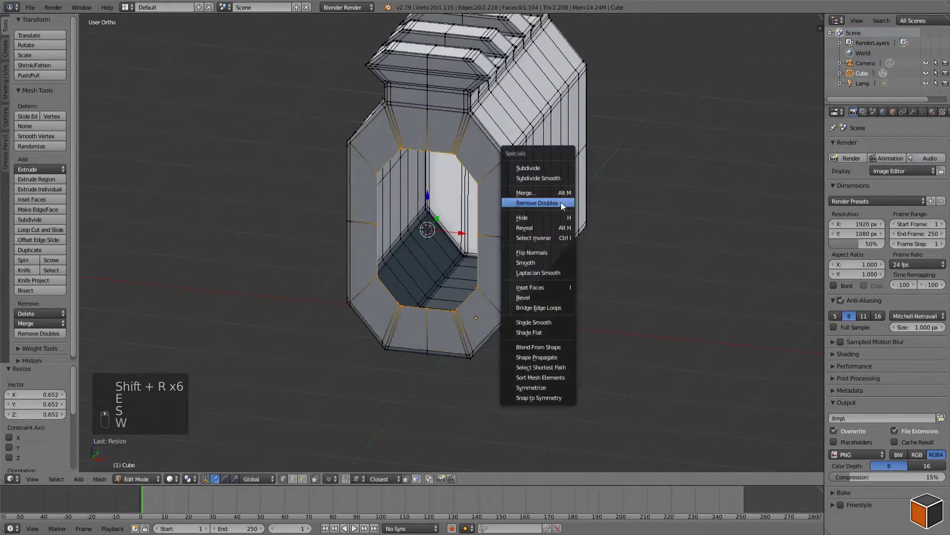
# - Snap the 3D cursor to the centre of the opening's inner edge and scale that edge by 1.293
pyautogui.hotkey('shift', 's')
pyautogui.click(519, 211)
pyautogui.press('s')
pyautogui.click(512, 191)
# - Add a 20-vertex circle at the cursor, rotate it 90° about X and scale it down to fit inside the opening
pyautogui.hotkey('shift', 'a')
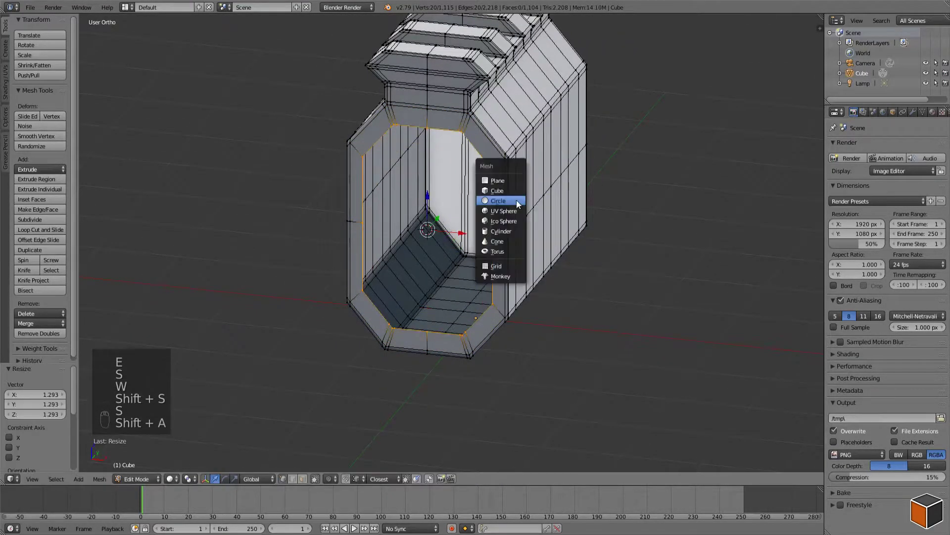
pyautogui.click(510, 203)
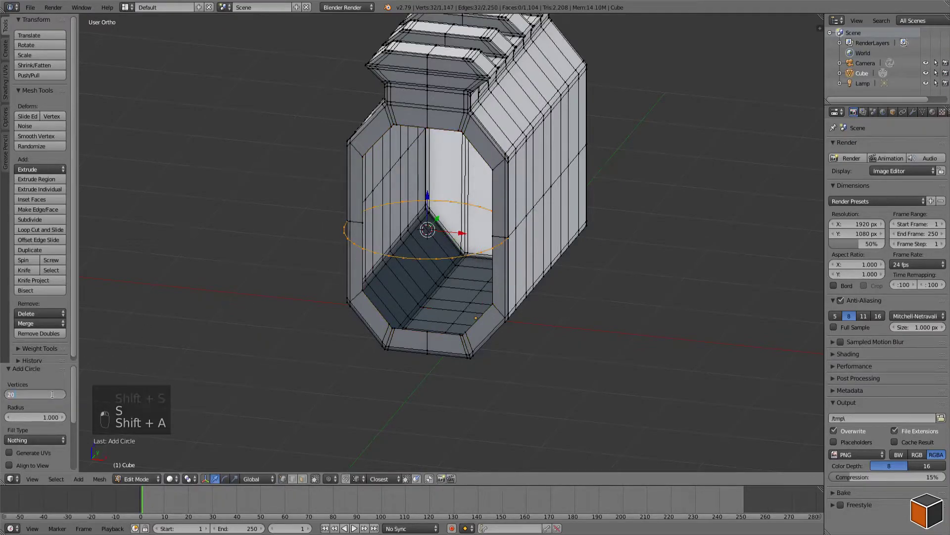
pyautogui.write('r90x')
pyautogui.press('Return')
pyautogui.press('s')
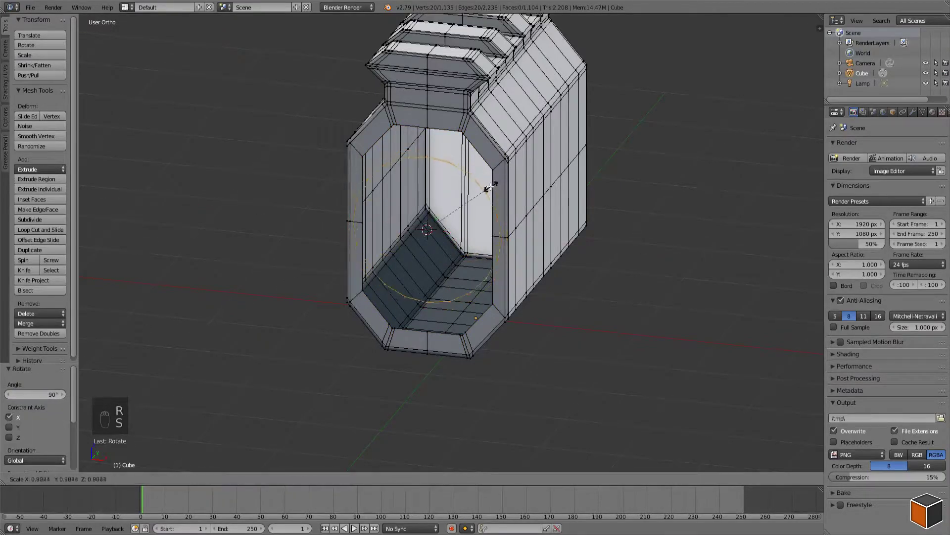
pyautogui.click(474, 194)
pyautogui.press('a')
# - Extrude the circle's edge and scale the new edge to form a narrow ring
pyautogui.moveTo(533, 176); pyautogui.dragTo(570, 181, button='middle')
pyautogui.press('a')
pyautogui.keyDown('alt'); pyautogui.rightClick(498, 170); pyautogui.keyUp('alt')
pyautogui.press('e')
pyautogui.rightClick(543, 157)
pyautogui.press('s')
pyautogui.click(548, 152)
pyautogui.press('a')
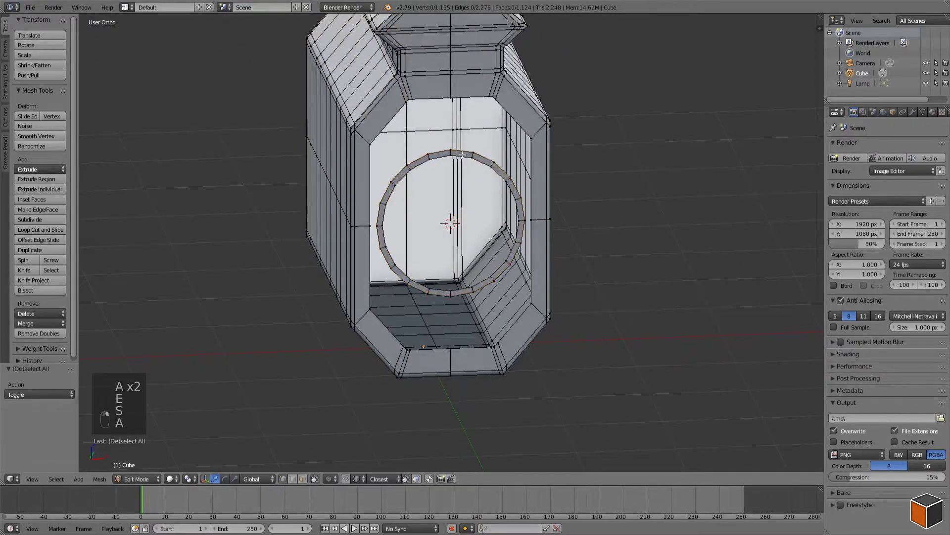
# - Bridge the ring's outer edge to the octagonal opening and dissolve the intermediate octagonal edge loop
pyautogui.keyDown('alt'); pyautogui.keyDown('shift'); pyautogui.click(460, 97); pyautogui.keyUp('shift'); pyautogui.keyUp('alt')
pyautogui.hotkey('ctrl', 'e')
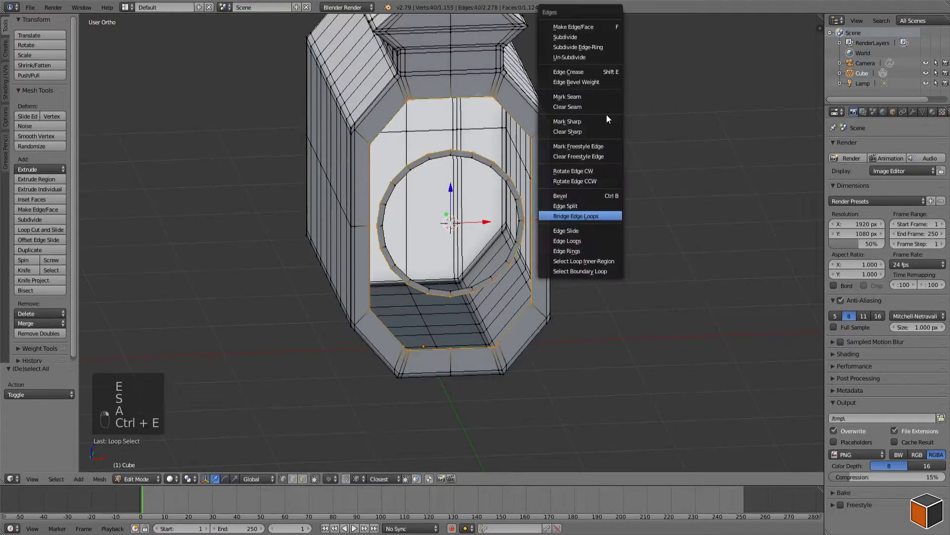
pyautogui.click(597, 214)
pyautogui.press('a')
pyautogui.keyDown('alt'); pyautogui.rightClick(397, 110); pyautogui.keyUp('alt')
pyautogui.press('x')
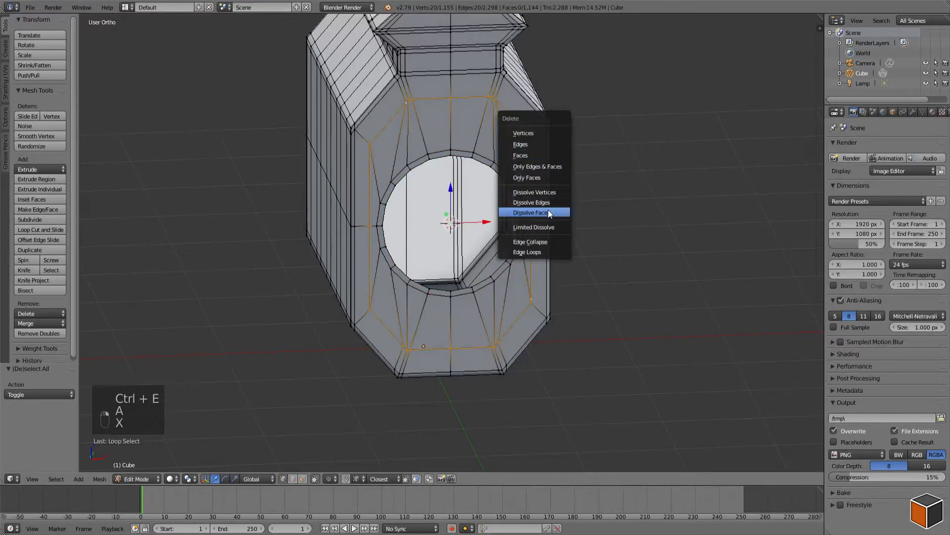
pyautogui.click(532, 202)
# - Scale the ring's outer loop down close to the edge of the round hole
pyautogui.press('KP_1')
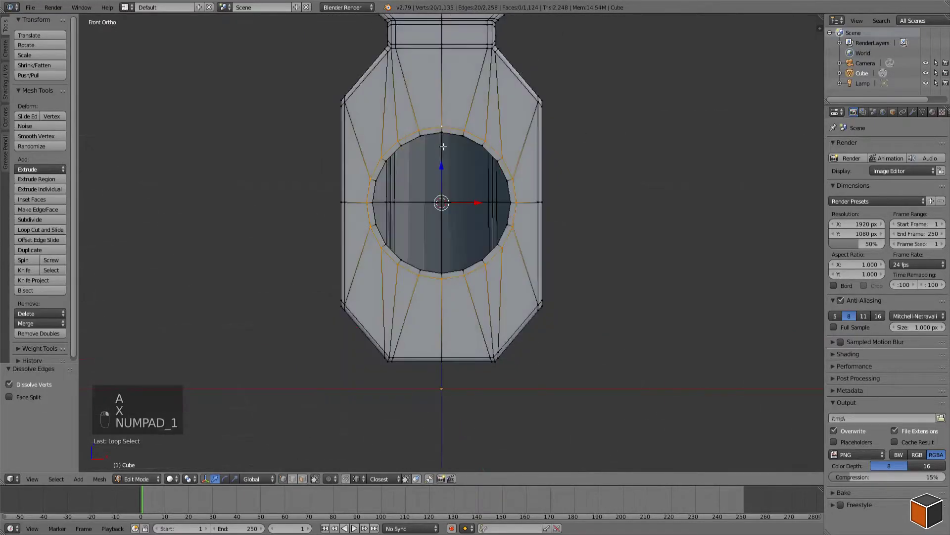
pyautogui.press('s')
pyautogui.click(582, 122)
pyautogui.press('a')
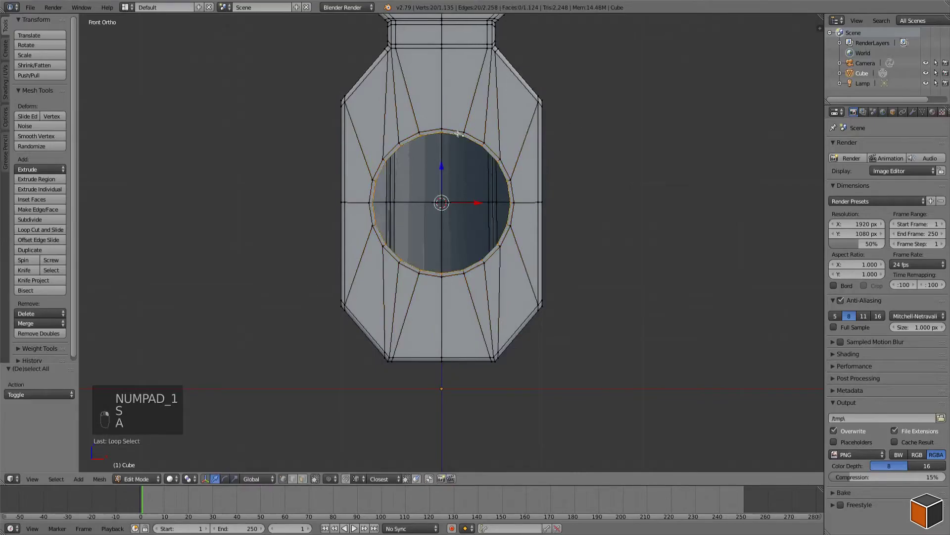
# - Enlarge the round hole together with its supporting loop and fine-tune the spacing between the two loops
pyautogui.click(609, 129)
pyautogui.press('a')
pyautogui.press('a')
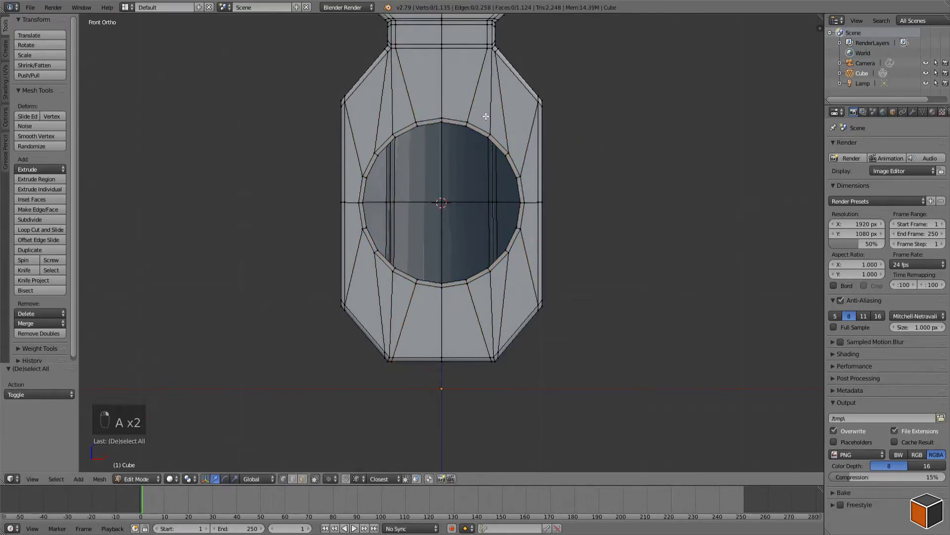
pyautogui.scroll(3, 475, 119)
pyautogui.keyDown('alt'); pyautogui.rightClick(473, 129); pyautogui.keyUp('alt')
pyautogui.press('s')
pyautogui.click(600, 161)
pyautogui.press('a')
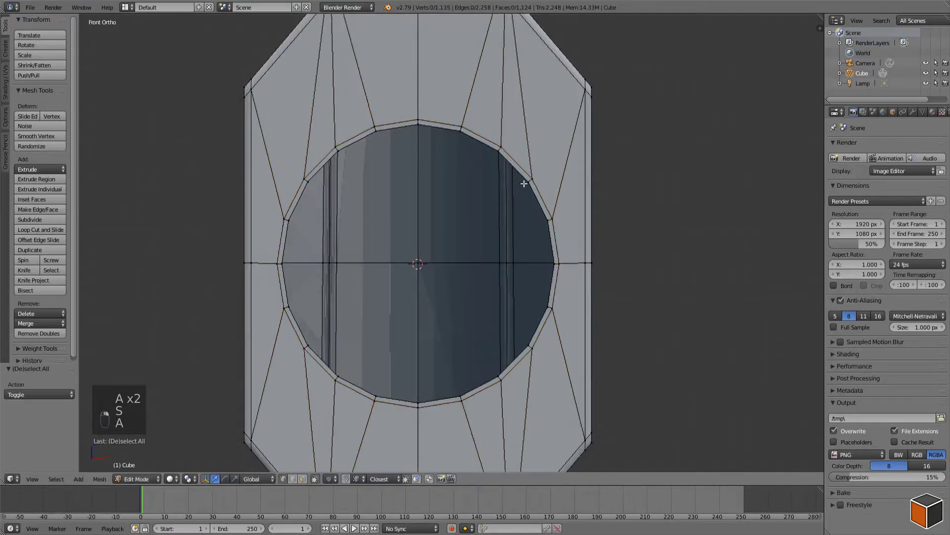
# - Box-select the faces at the far end of the body in side view and delete them
pyautogui.scroll(-4, 598, 212)
pyautogui.moveTo(599, 212); pyautogui.dragTo(527, 232, button='middle')
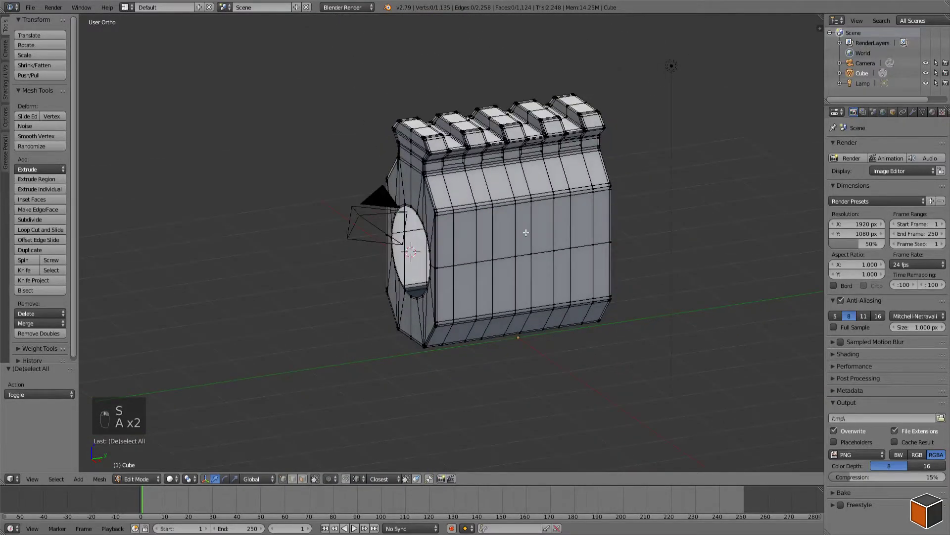
pyautogui.press('KP_1')
pyautogui.press('KP_3')
pyautogui.keyDown('shift'); pyautogui.moveTo(545, 194); pyautogui.dragTo(515, 183, button='middle'); pyautogui.keyUp('shift')
pyautogui.press('a')
pyautogui.keyDown('shift'); pyautogui.moveTo(600, 133); pyautogui.dragTo(548, 123, button='middle'); pyautogui.keyUp('shift')
pyautogui.press('a')
pyautogui.scroll(2, 548, 123)
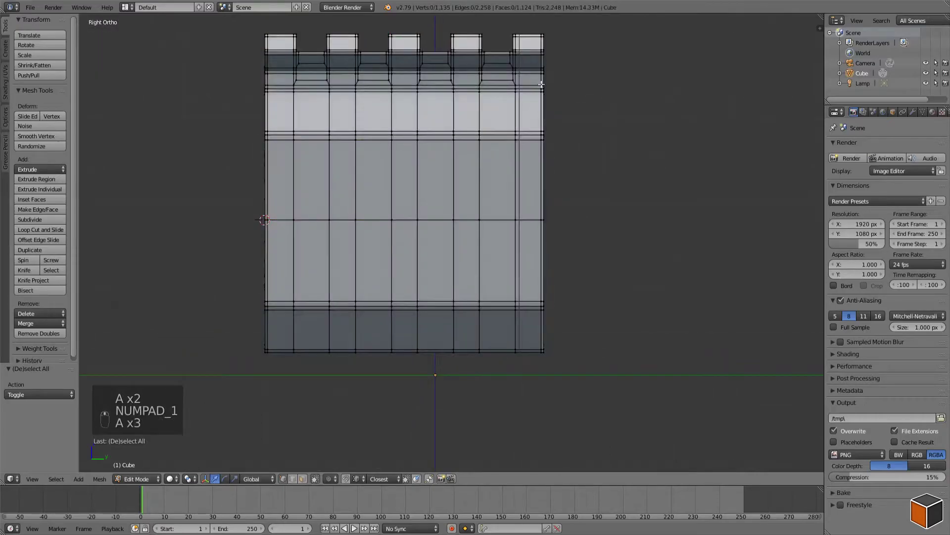
pyautogui.press('z')
pyautogui.press('b')
pyautogui.moveTo(525, 20); pyautogui.dragTo(584, 386)
pyautogui.press('x')
pyautogui.click(607, 55)
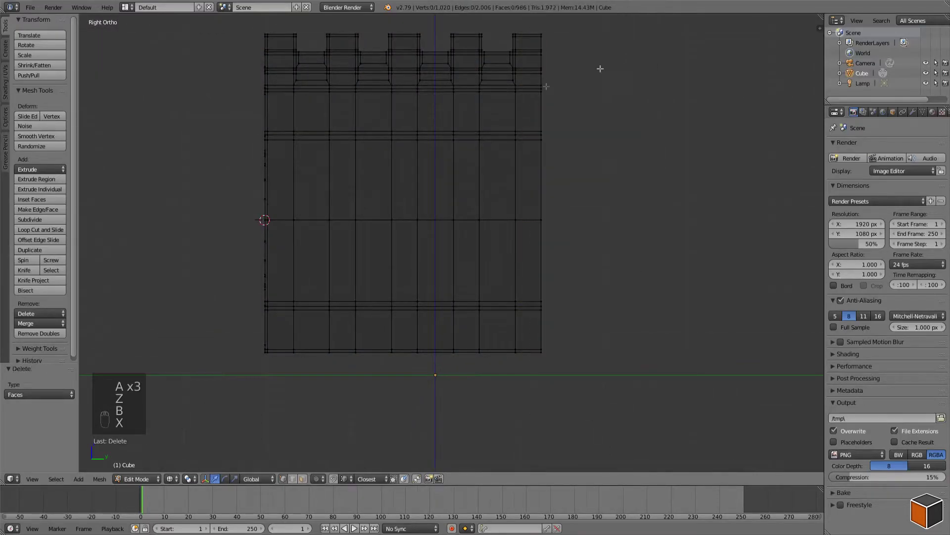
# - Duplicate the front end geometry with its round hole 3.630 along Y and mirror the copy with a Y scale of -1
pyautogui.keyDown('shift'); pyautogui.moveTo(360, 148); pyautogui.dragTo(536, 151, button='middle'); pyautogui.keyUp('shift')
pyautogui.scroll(-1, 537, 150)
pyautogui.press('b')
pyautogui.moveTo(395, 52); pyautogui.dragTo(454, 362)
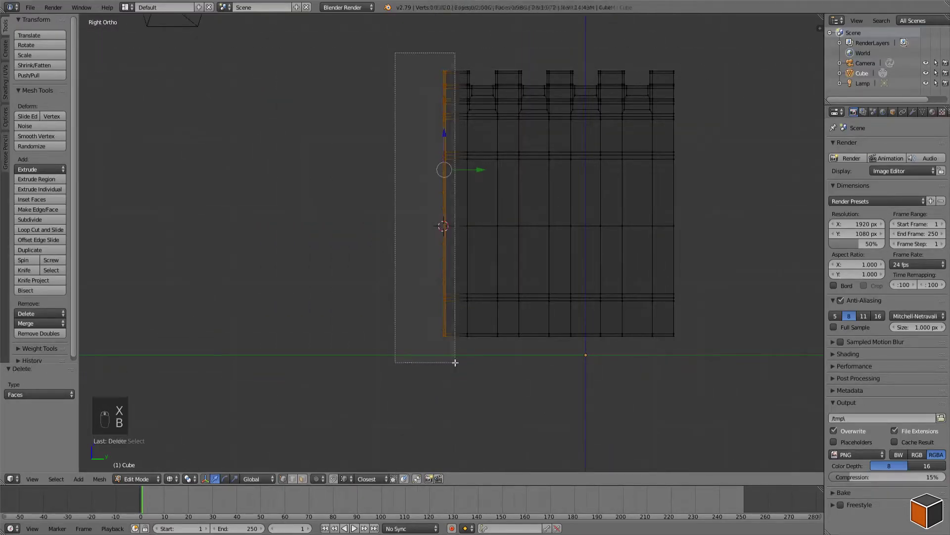
pyautogui.keyDown('shift'); pyautogui.moveTo(546, 226); pyautogui.dragTo(421, 232, button='middle'); pyautogui.keyUp('shift')
pyautogui.hotkey('shift', 'd')
pyautogui.press('y')
pyautogui.click(674, 271)
pyautogui.press('s')
pyautogui.press('y')
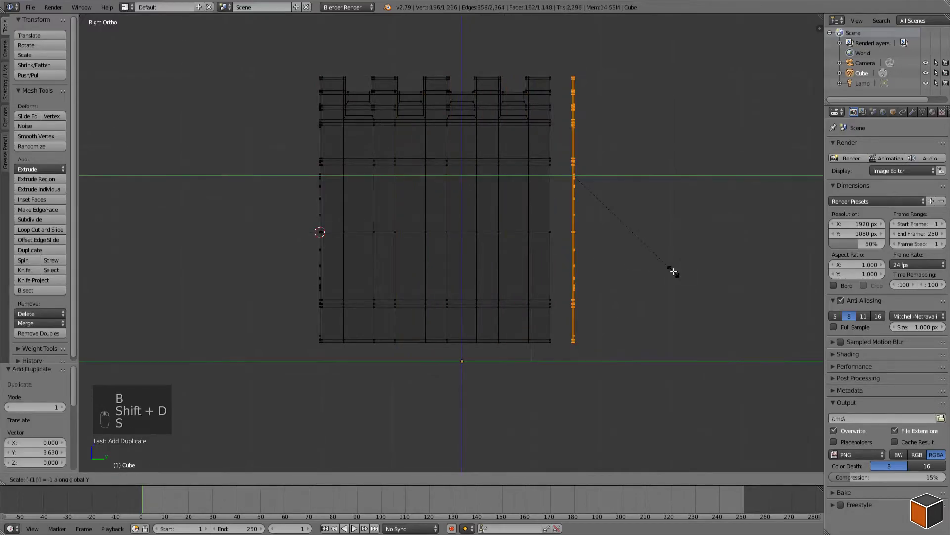
pyautogui.press('Return')
# - Move the mirrored end cap along Y against the open far end of the body
pyautogui.press('z')
pyautogui.scroll(3, 673, 265)
pyautogui.press('g')
pyautogui.press('y')
pyautogui.click(632, 229)
# - Weld the mirrored end cap to the body by removing doubles, and recalculate the normals of the whole mesh
pyautogui.press('a')
pyautogui.press('a')
pyautogui.press('w')
pyautogui.click(751, 178)
pyautogui.press('a')
pyautogui.moveTo(645, 206); pyautogui.dragTo(423, 220, button='middle')
pyautogui.press('a')
pyautogui.hotkey('ctrl', 'n')
pyautogui.press('a')
# - Bridge the edge loops of the two round end holes to form a tunnel through the body
pyautogui.keyDown('alt'); pyautogui.rightClick(572, 166); pyautogui.keyUp('alt')
pyautogui.moveTo(572, 166); pyautogui.dragTo(622, 208, button='middle')
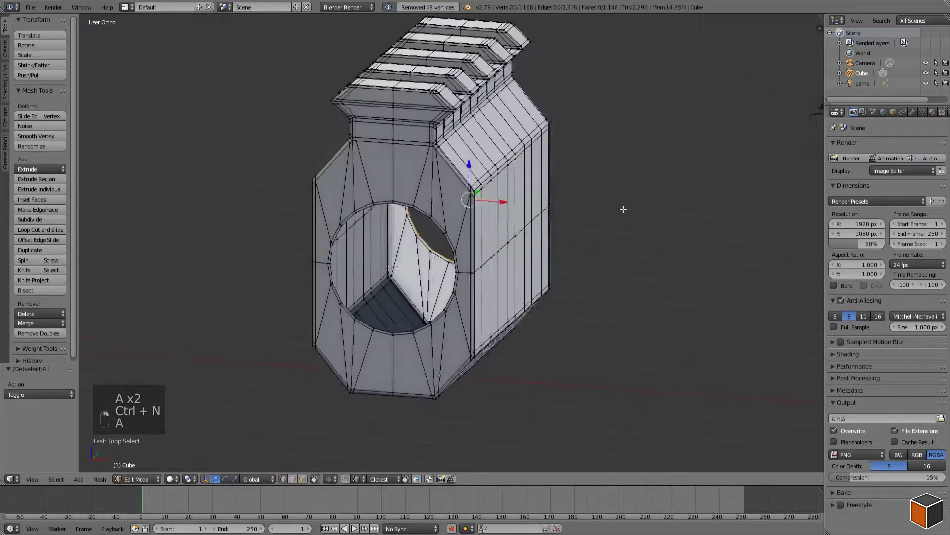
pyautogui.scroll(4, 370, 173)
pyautogui.hotkey('ctrl', 'e')
pyautogui.click(420, 219)
pyautogui.press('a')
# - Cut an edge loop around the middle of the tunnel and bevel it wide towards both openings
pyautogui.moveTo(420, 219); pyautogui.dragTo(391, 222, button='middle')
pyautogui.hotkey('ctrl', 'r')
pyautogui.click(273, 280)
pyautogui.rightClick(274, 280)
pyautogui.keyDown('shift'); pyautogui.moveTo(273, 280); pyautogui.dragTo(361, 210, button='middle'); pyautogui.keyUp('shift')
pyautogui.hotkey('ctrl', 'b')
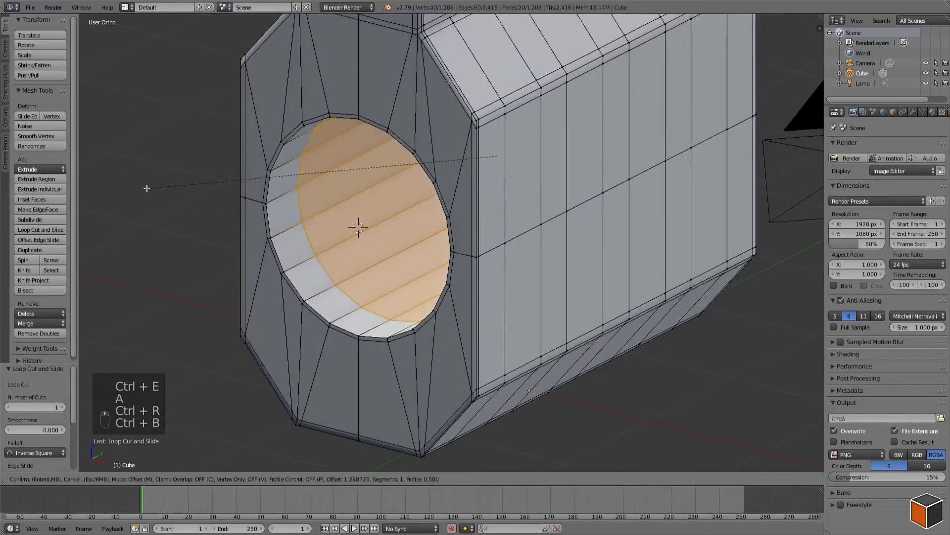
pyautogui.click(100, 180)
# - Scale the tunnel's bevelled edge loops along Y to bring them close to both openings
pyautogui.press('a')
pyautogui.moveTo(238, 167); pyautogui.dragTo(217, 160, button='middle')
pyautogui.hotkey('ctrl', 'z')
pyautogui.press('s')
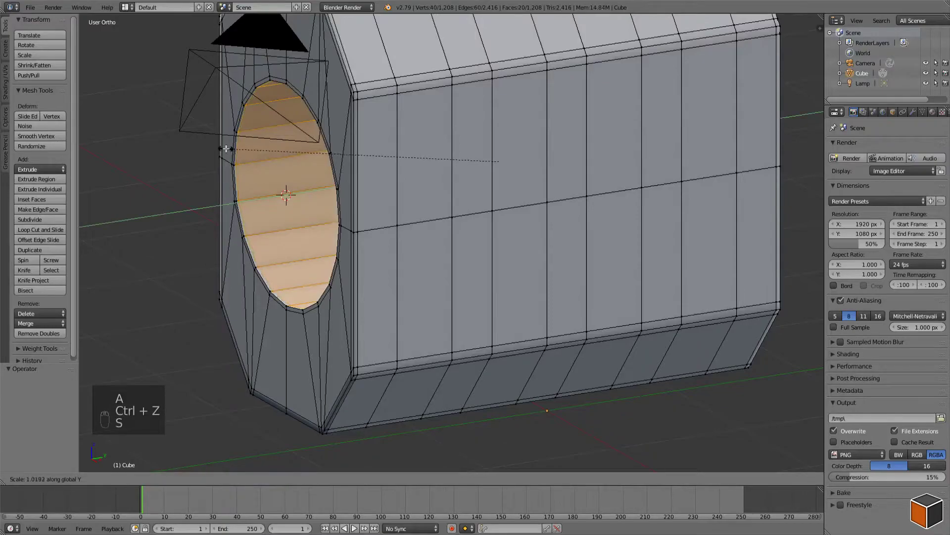
pyautogui.click(255, 160)
# - Set the whole object to smooth shading and open its mesh for editing in front view
pyautogui.press('Tab')
pyautogui.scroll(-3, 414, 206)
pyautogui.moveTo(414, 206); pyautogui.dragTo(450, 202, button='middle')
pyautogui.rightClick(450, 202)
pyautogui.click(33, 167)
pyautogui.moveTo(376, 223)
pyautogui.mouseDown(button='middle')
pyautogui.moveTo(438, 224)
pyautogui.moveTo(465, 210)
pyautogui.moveTo(647, 247)
pyautogui.moveTo(608, 227)
pyautogui.moveTo(553, 269)
pyautogui.moveTo(522, 340)
pyautogui.moveTo(597, 253)
pyautogui.mouseUp(button='middle')
pyautogui.press('KP_1')
pyautogui.press('Tab')
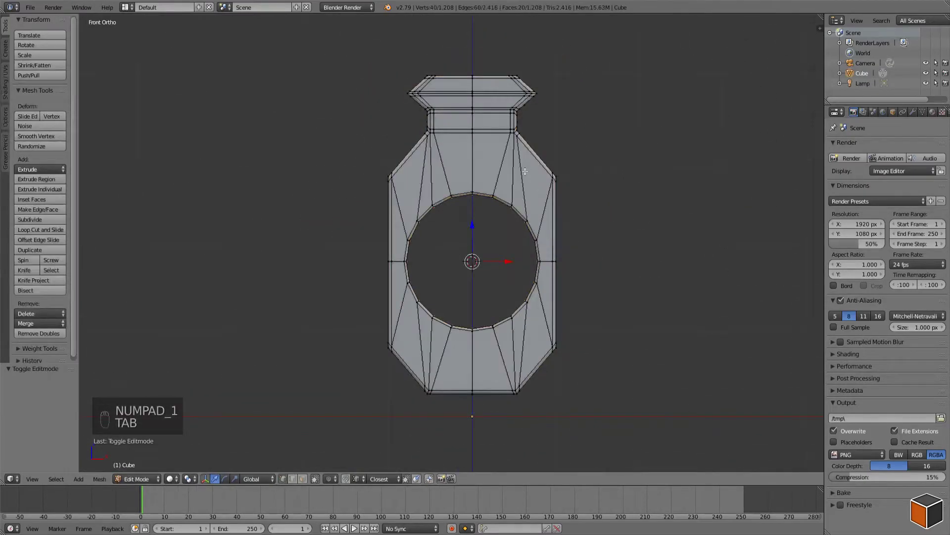
# - Try to move the centre vertices at the base of the neck's front face along Z
pyautogui.press('a')
pyautogui.press('a')
pyautogui.scroll(6, 490, 172)
pyautogui.press('a')
pyautogui.keyDown('shift'); pyautogui.scroll(-3, 467, 198); pyautogui.keyUp('shift')
pyautogui.press('a')
pyautogui.press('a')
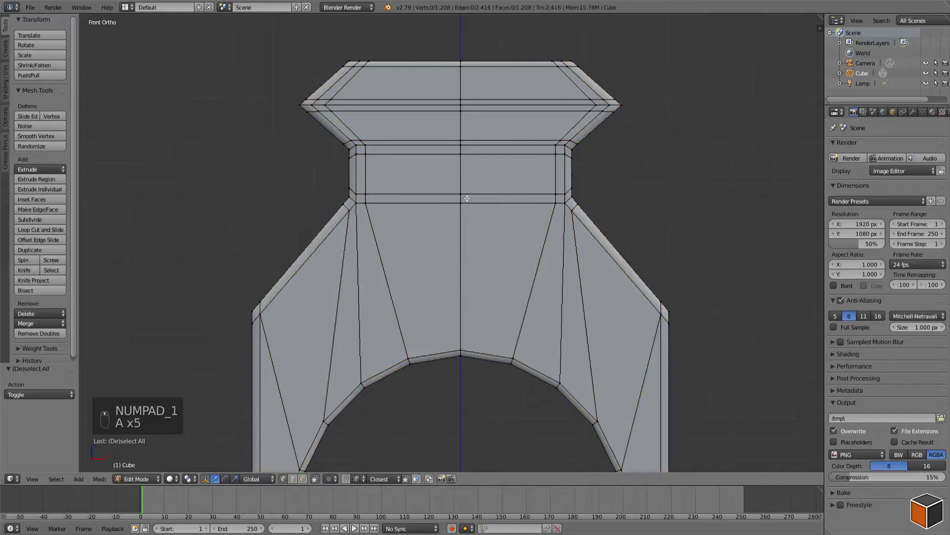
pyautogui.moveTo(459, 167); pyautogui.dragTo(461, 244)
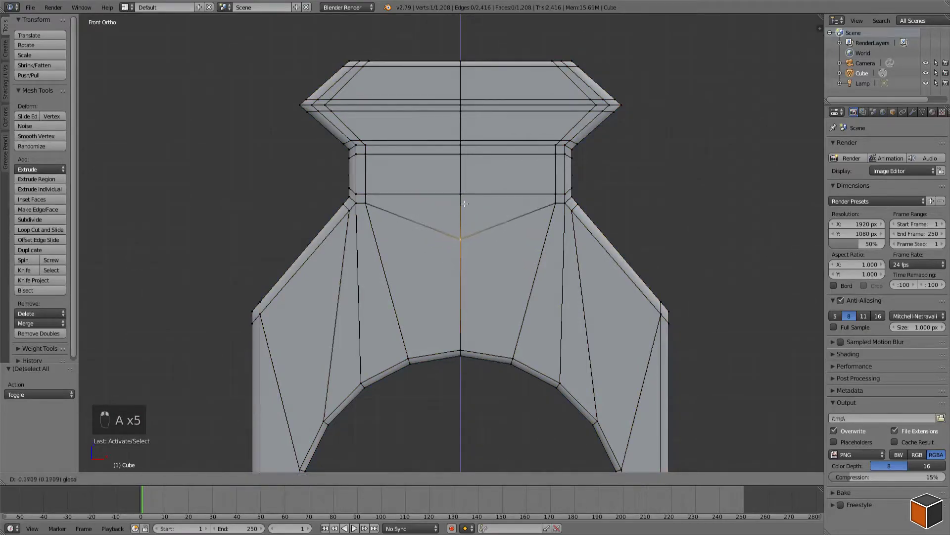
pyautogui.moveTo(464, 204); pyautogui.dragTo(468, 193)
pyautogui.rightClick(469, 193)
pyautogui.keyDown('shift'); pyautogui.moveTo(471, 190); pyautogui.dragTo(471, 151, button='middle'); pyautogui.keyUp('shift')
pyautogui.moveTo(461, 126); pyautogui.dragTo(463, 133)
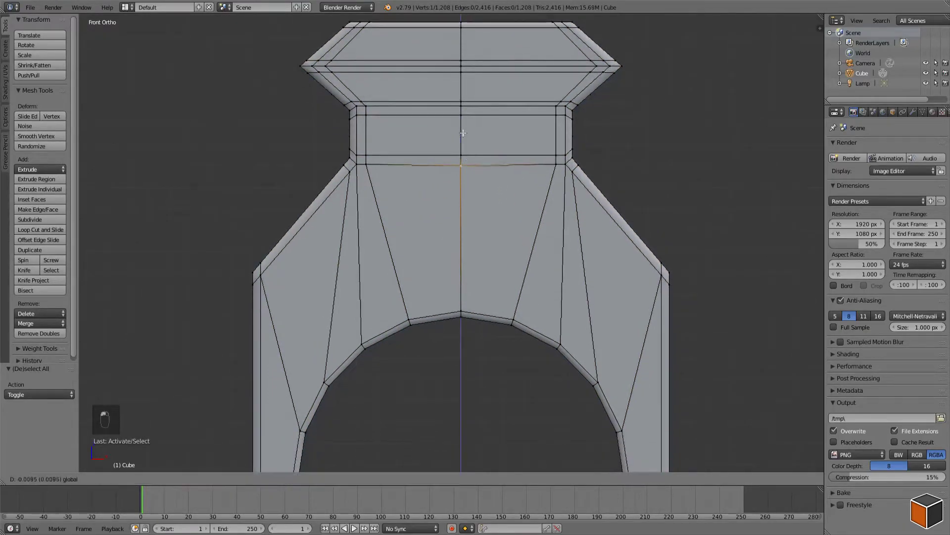
# - Delete the centre vertex at the base of the neck's front face
pyautogui.rightClick(463, 176)
pyautogui.press('x')
pyautogui.click(535, 137)
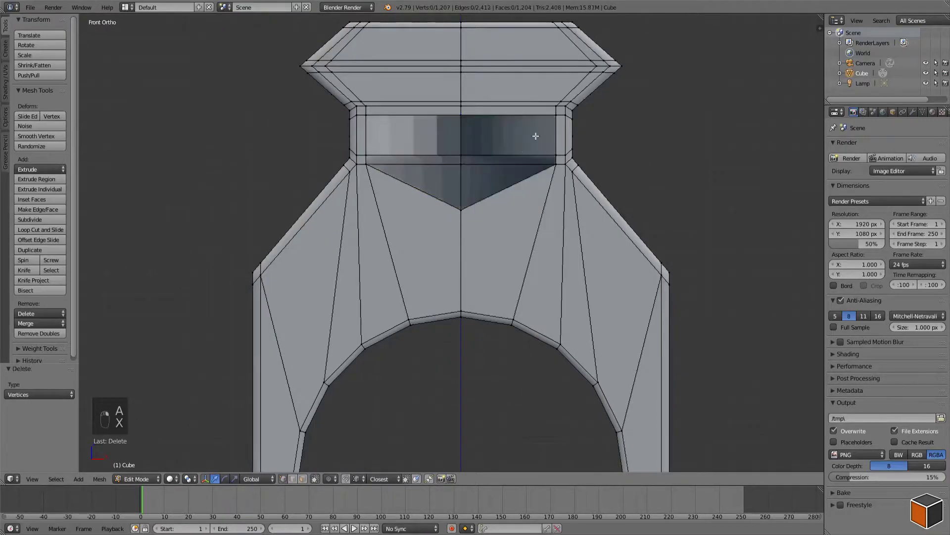
# - Try to delete the centre vertex at the lower tip of the neck opening as well
pyautogui.press('x')
pyautogui.click(601, 189)
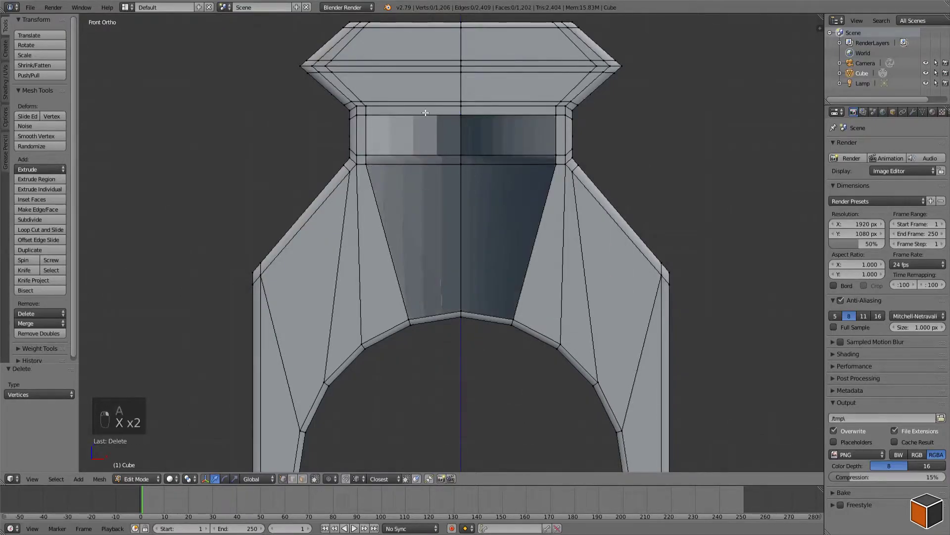
pyautogui.hotkey('ctrl', 'z')
# - Lower the opening's bottom centre vertex along Z, and delete the centre vertex on the opening's upper edge
pyautogui.moveTo(457, 181); pyautogui.dragTo(455, 215)
pyautogui.press('a')
pyautogui.rightClick(462, 116)
pyautogui.press('x')
pyautogui.click(515, 112)
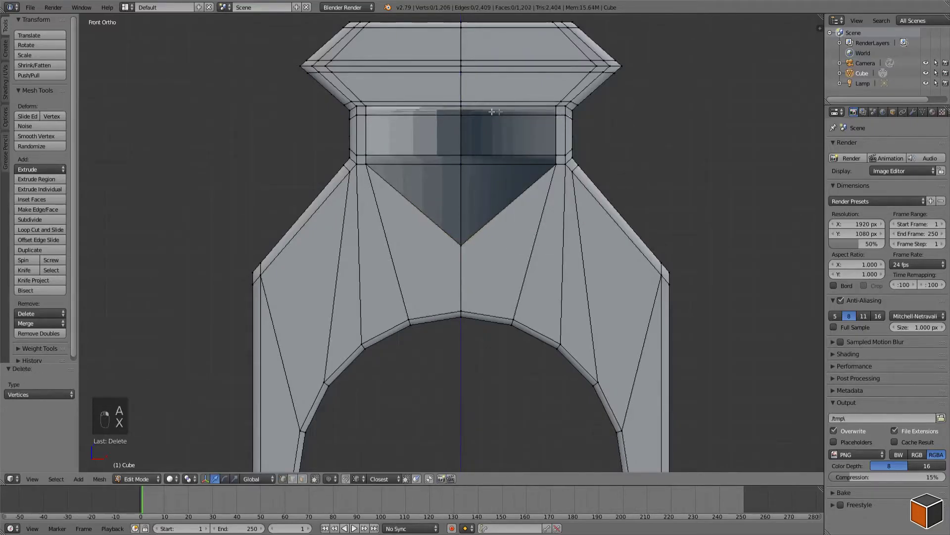
# - Delete three more centre vertices above the opening to extend it up into the rim's front face
pyautogui.press('x')
pyautogui.click(463, 106)
pyautogui.moveTo(462, 106); pyautogui.dragTo(485, 111, button='middle')
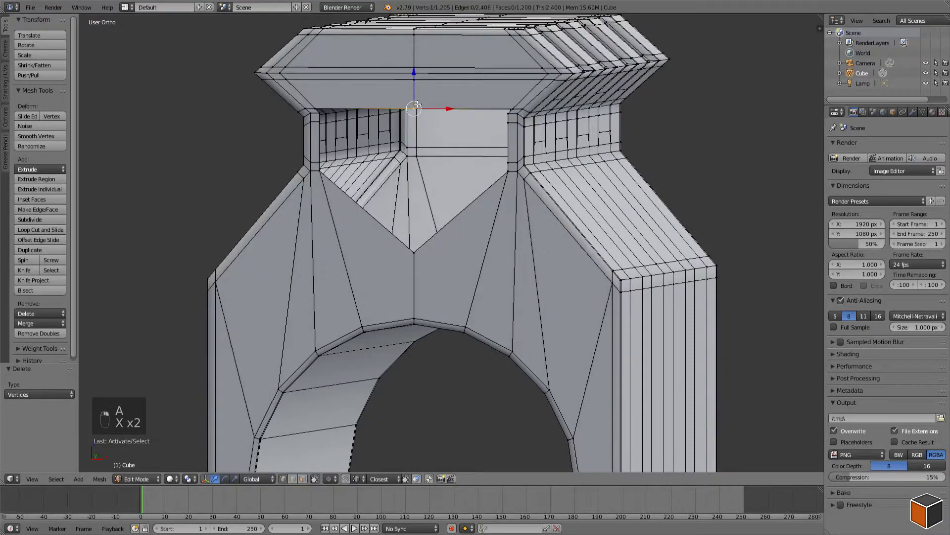
pyautogui.press('x')
pyautogui.click(416, 106)
pyautogui.keyDown('alt'); pyautogui.rightClick(418, 73); pyautogui.keyUp('alt')
pyautogui.moveTo(426, 80); pyautogui.dragTo(451, 86, button='middle')
pyautogui.press('a')
pyautogui.press('x')
pyautogui.click(607, 79)
# - Select the boundary loop of the neck opening and snap the 3D cursor to it
pyautogui.keyDown('alt'); pyautogui.rightClick(522, 76); pyautogui.keyUp('alt')
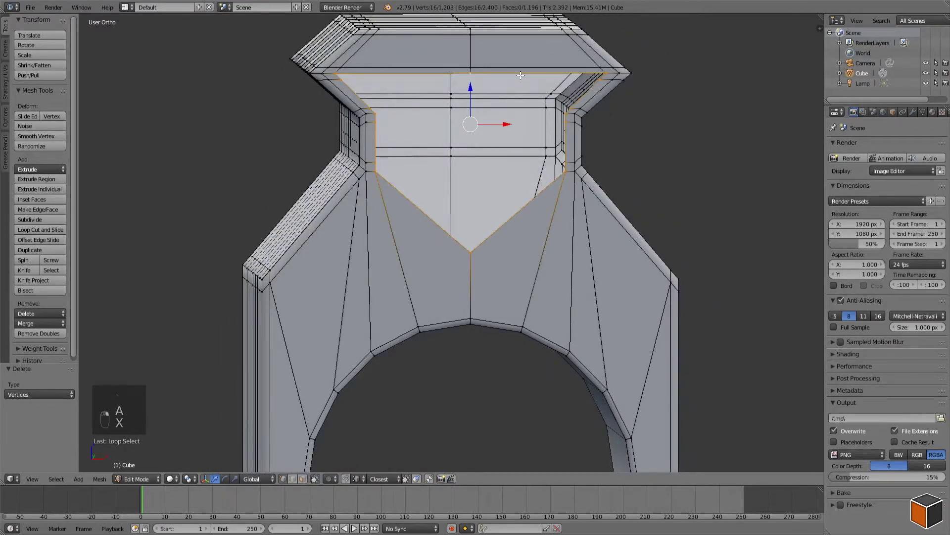
pyautogui.moveTo(522, 76); pyautogui.dragTo(506, 79, button='middle')
pyautogui.press('a')
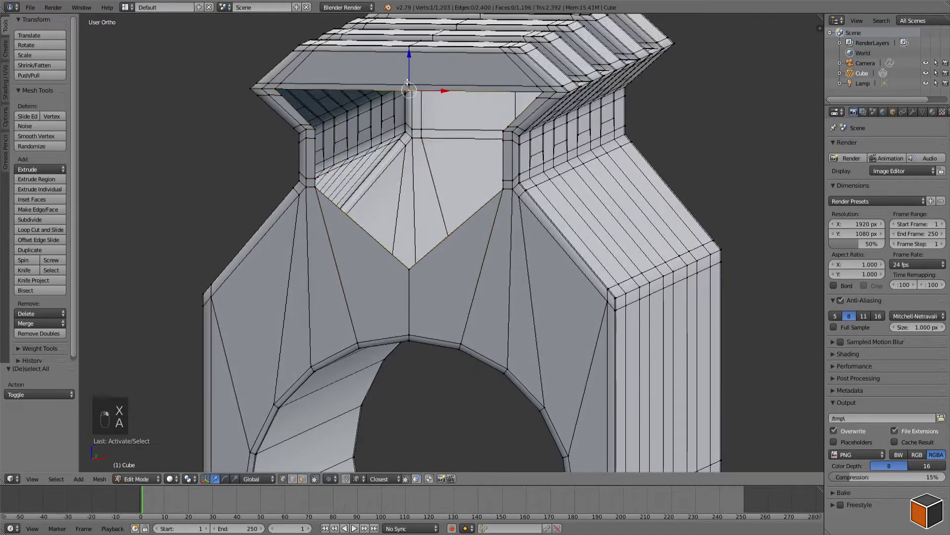
pyautogui.moveTo(489, 91); pyautogui.dragTo(498, 112, button='middle')
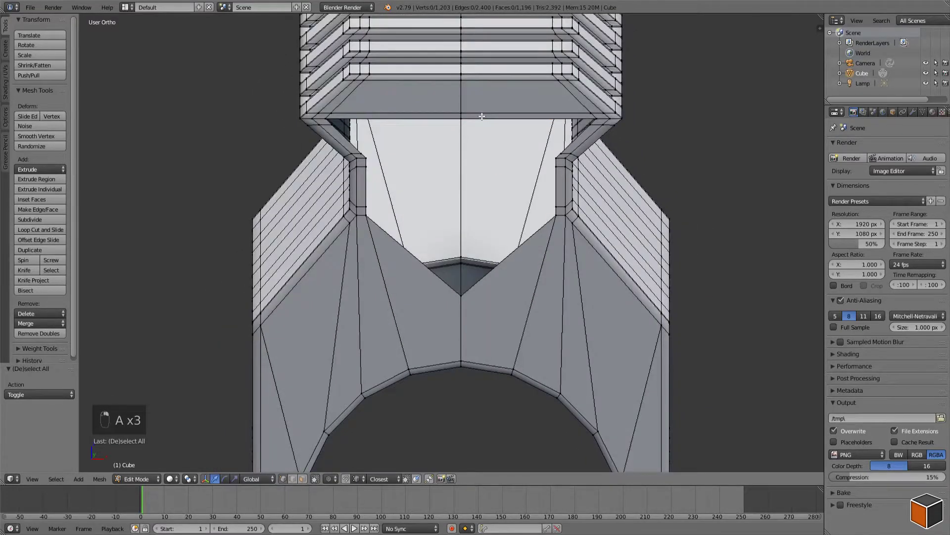
pyautogui.keyDown('alt'); pyautogui.click(481, 117); pyautogui.keyUp('alt')
pyautogui.hotkey('shift', 's')
pyautogui.click(612, 135)
# - Extrude the opening's boundary loop in place and scale it inward by 0.718
pyautogui.moveTo(612, 135); pyautogui.dragTo(603, 161, button='middle')
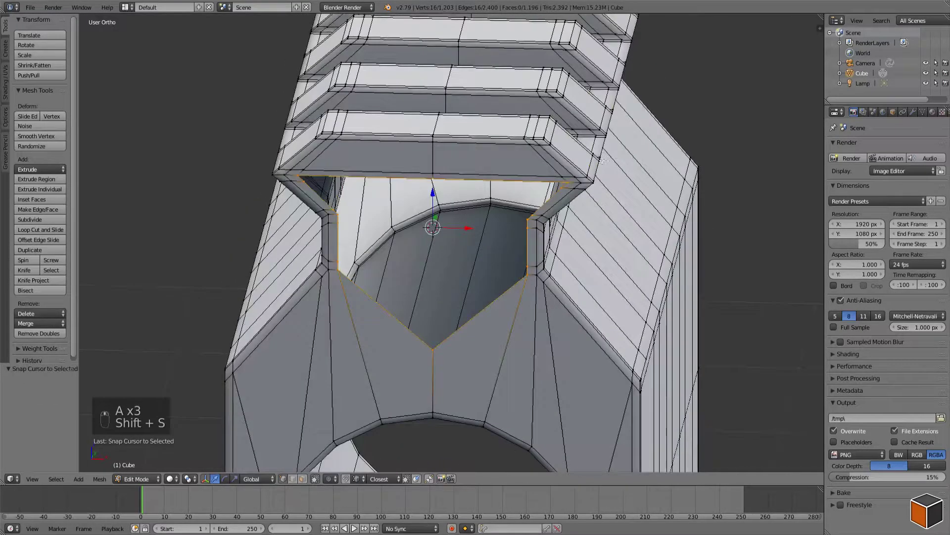
pyautogui.press('e')
pyautogui.rightClick(603, 161)
pyautogui.press('s')
pyautogui.click(560, 197)
pyautogui.moveTo(564, 206); pyautogui.dragTo(579, 147, button='middle')
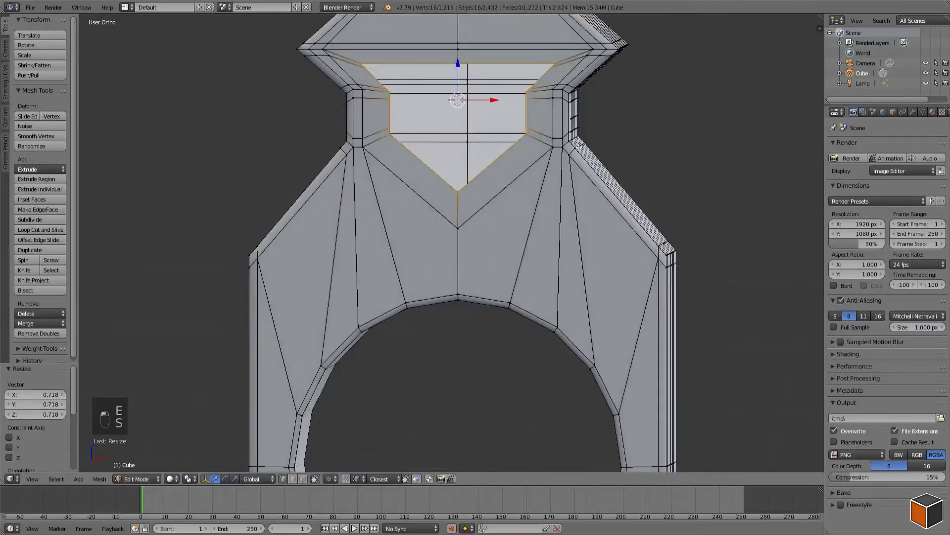
# - Add a 16-vertex circle at the 3D cursor and rotate it 90° about X to face the front
pyautogui.hotkey('shift', 'a')
pyautogui.click(578, 147)
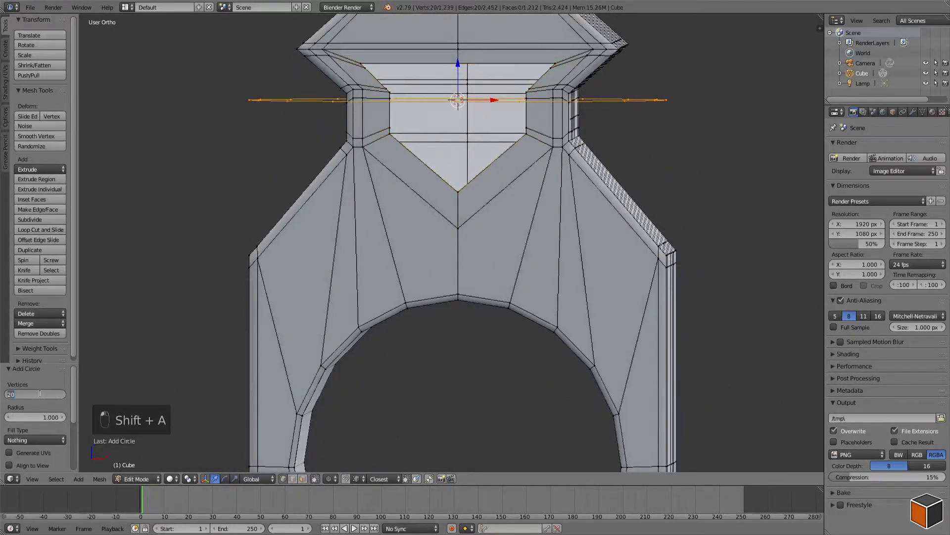
pyautogui.press('KP_1')
pyautogui.keyDown('shift'); pyautogui.moveTo(349, 283); pyautogui.dragTo(313, 333, button='middle'); pyautogui.keyUp('shift')
pyautogui.scroll(1, 313, 333)
pyautogui.press('r')
pyautogui.press('Return')
# - Scale the circle down to fit inside the neck opening and shift it slightly down along Z
pyautogui.press('s')
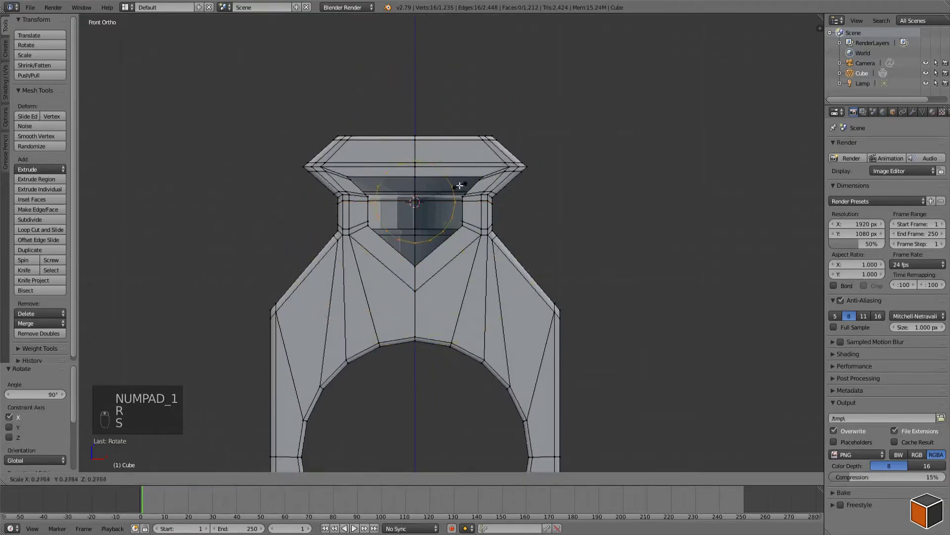
pyautogui.click(458, 187)
pyautogui.press('g')
pyautogui.press('z')
pyautogui.click(459, 195)
# - Extrude the circle in place and scale the new loop outward to form a narrow ring
pyautogui.press('e')
pyautogui.click(466, 195)
pyautogui.press('s')
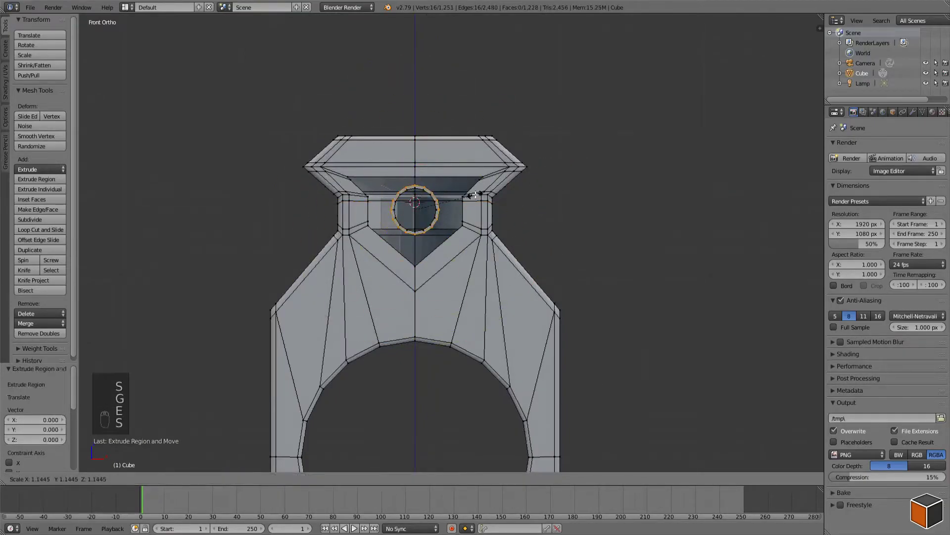
pyautogui.click(483, 194)
# - Bridge the ring's outer edge loop to the inset boundary of the neck opening
pyautogui.scroll(3, 426, 173)
pyautogui.press('a')
pyautogui.keyDown('alt'); pyautogui.rightClick(393, 143); pyautogui.keyUp('alt')
pyautogui.hotkey('ctrl', 'e')
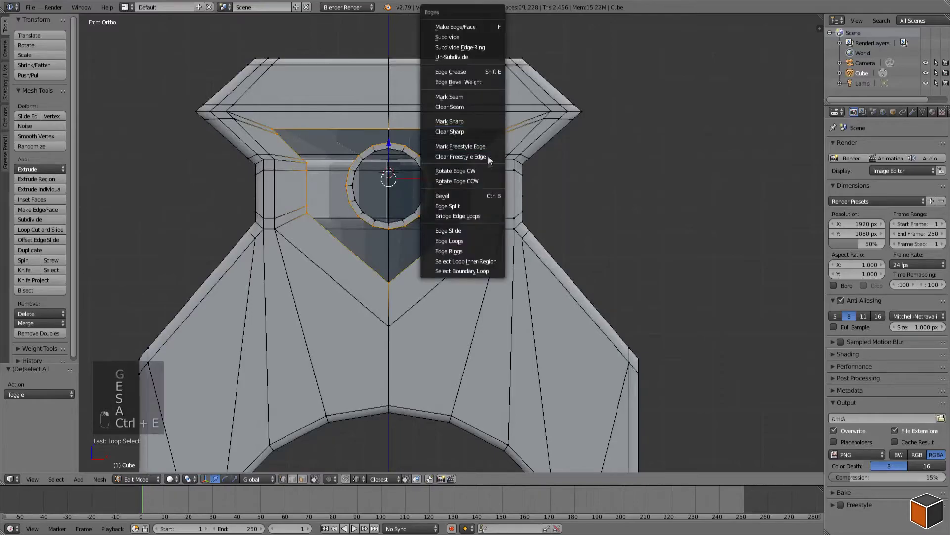
pyautogui.click(479, 215)
# - Dissolve the edges of the inset loop surrounding the small round hole
pyautogui.press('x')
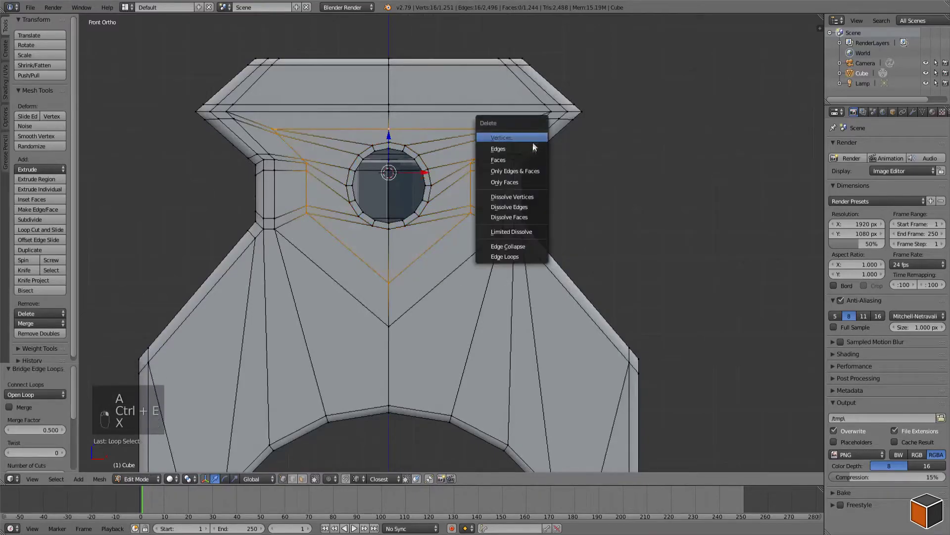
pyautogui.click(526, 217)
pyautogui.press('x')
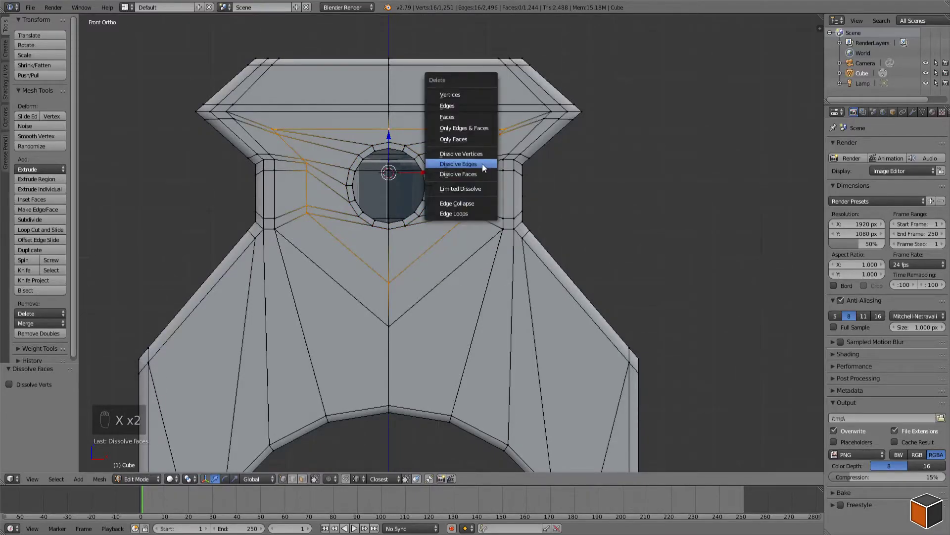
pyautogui.click(482, 166)
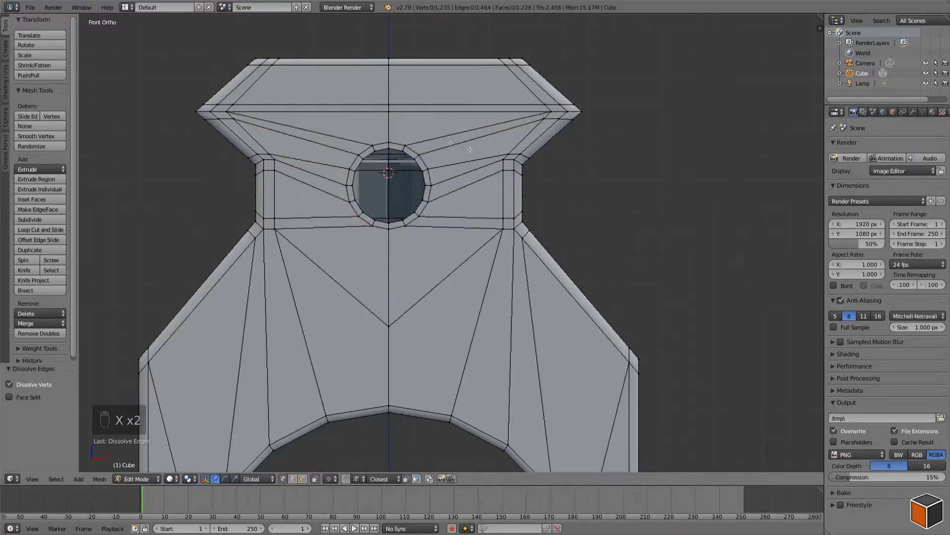
# - Select the ring around the small hole, rescale it and move it down along Z
pyautogui.keyDown('shift'); pyautogui.moveTo(393, 137); pyautogui.dragTo(414, 116, button='middle'); pyautogui.keyUp('shift')
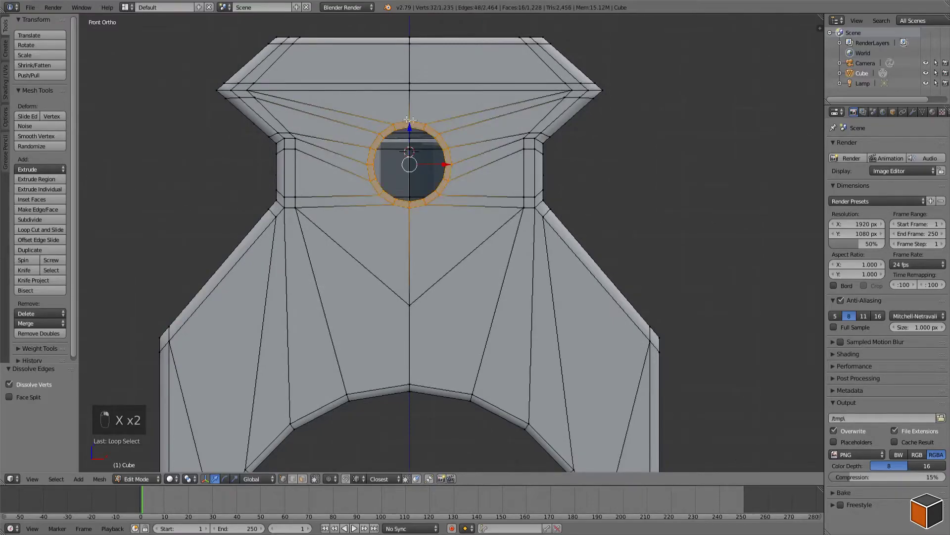
pyautogui.press('s')
pyautogui.click(472, 129)
pyautogui.moveTo(409, 128)
pyautogui.mouseDown()
pyautogui.moveTo(414, 149)
pyautogui.moveTo(415, 140)
pyautogui.mouseUp()
# - Widen the small hole's inner edge loop to leave a thin rim, and fine-tune it with a scale of 0.983
pyautogui.press('a')
pyautogui.keyDown('alt'); pyautogui.rightClick(417, 139); pyautogui.keyUp('alt')
pyautogui.press('s')
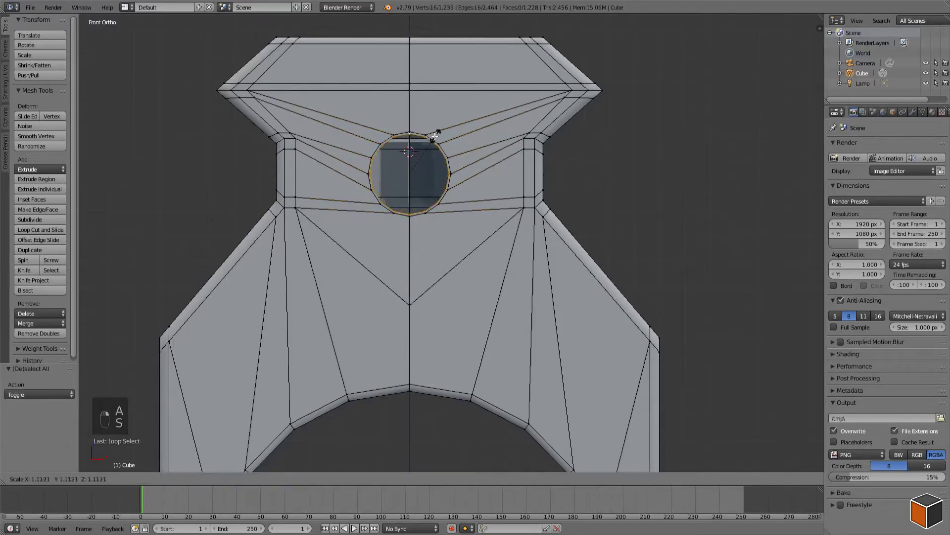
pyautogui.click(421, 143)
pyautogui.press('Tab')
pyautogui.moveTo(422, 142); pyautogui.dragTo(491, 139, button='middle')
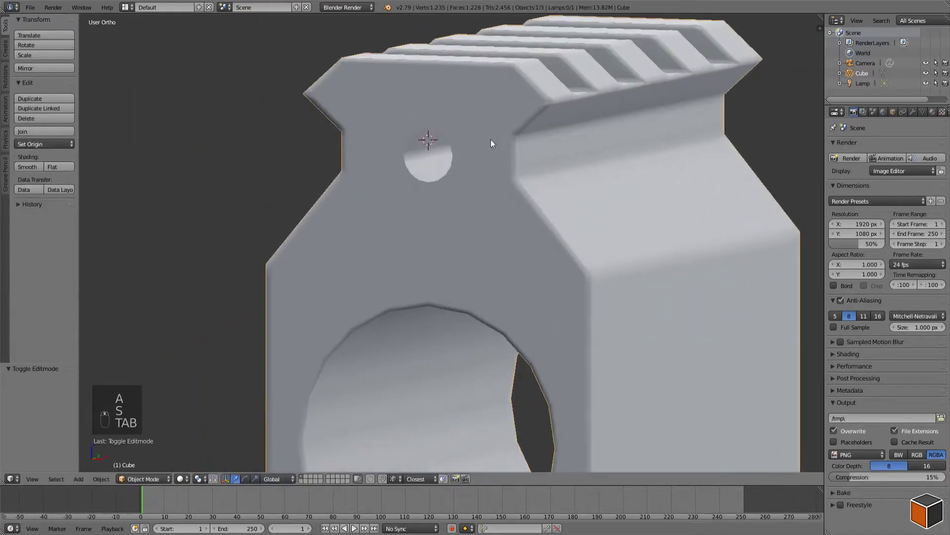
pyautogui.press('Tab')
pyautogui.press('s')
pyautogui.click(572, 131)
# - Extrude the small hole's inner edge into the body along Y by 0.022 and again by 0.894
pyautogui.press('KP_1')
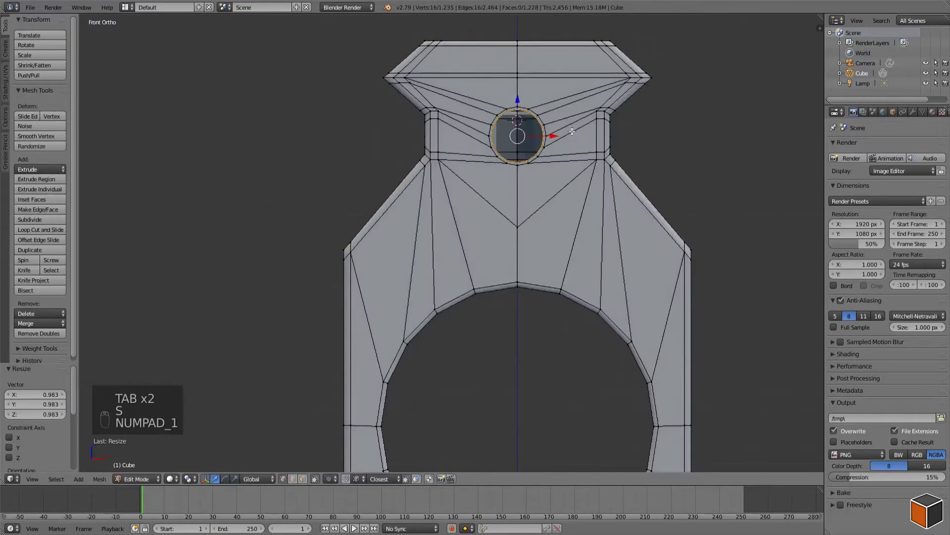
pyautogui.press('KP_3')
pyautogui.press('z')
pyautogui.scroll(4, 332, 143)
pyautogui.press('e')
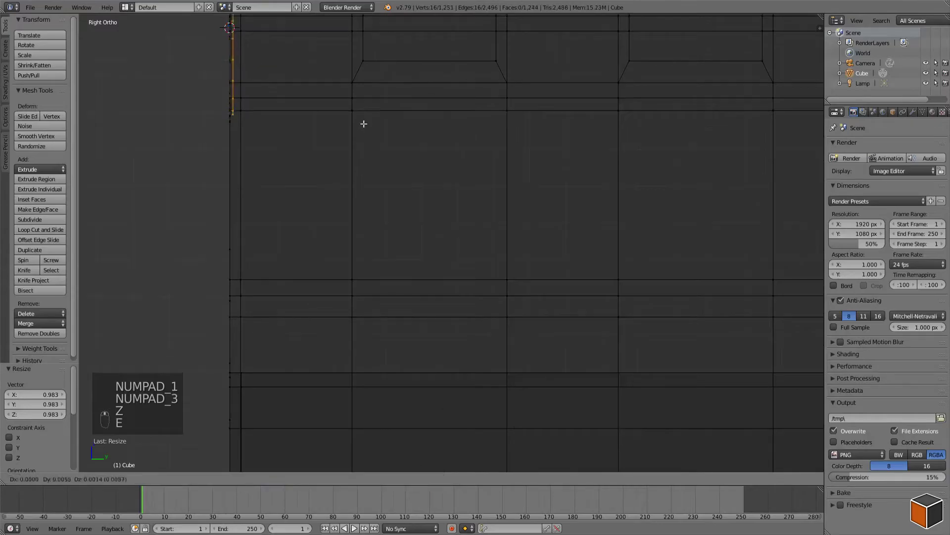
pyautogui.click(369, 127)
pyautogui.scroll(-4, 366, 130)
pyautogui.press('e')
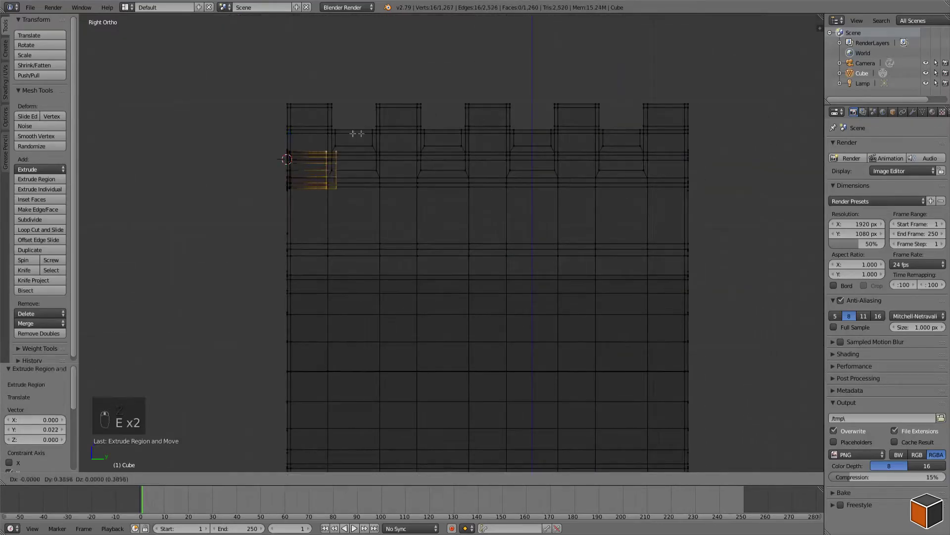
pyautogui.click(419, 149)
# - Extrude a short further tube section, then rotate and move its end loop to start a downward bend
pyautogui.press('e')
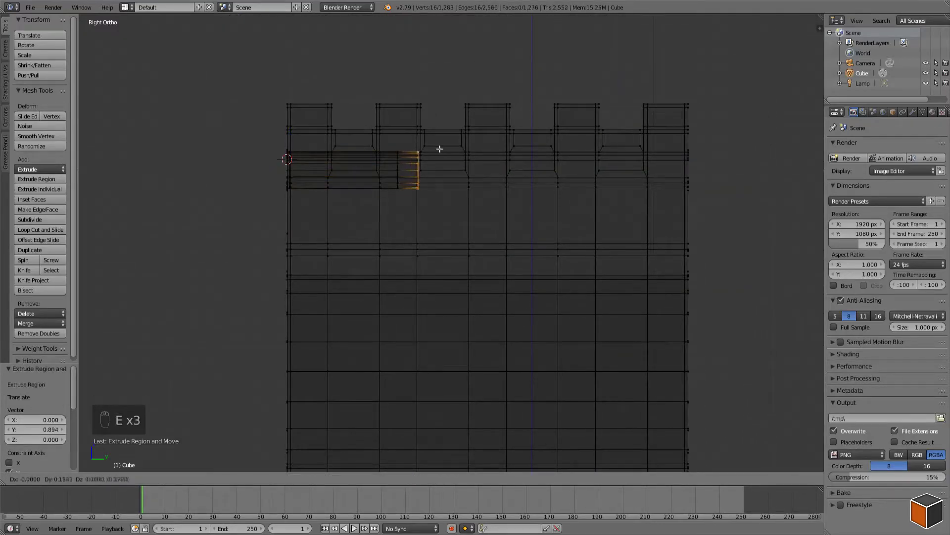
pyautogui.click(442, 148)
pyautogui.press('r')
pyautogui.click(552, 196)
pyautogui.press('g')
pyautogui.click(545, 198)
# - Extrude the tube diagonally down into the body, rotating and repositioning its end loop
pyautogui.press('e')
pyautogui.click(584, 257)
pyautogui.press('r')
pyautogui.click(587, 296)
pyautogui.press('g')
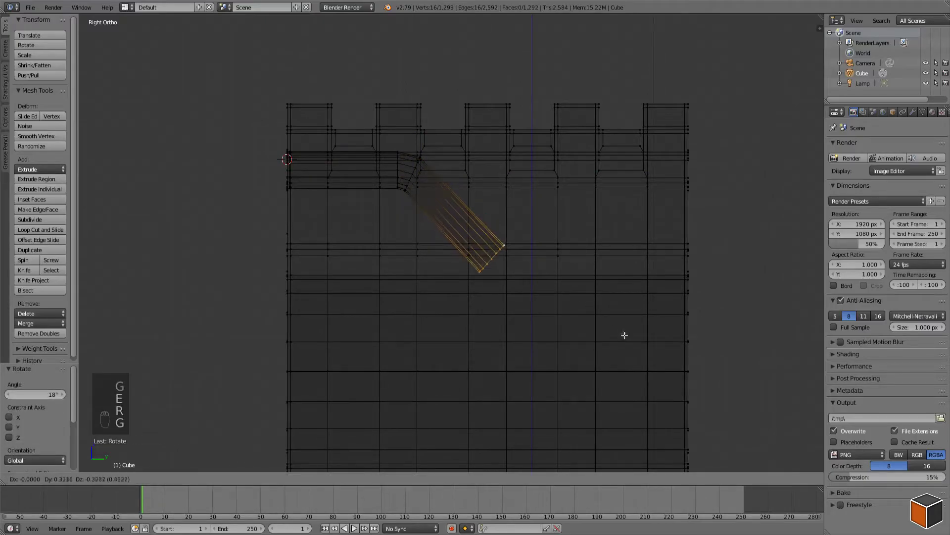
pyautogui.click(622, 330)
pyautogui.press('r')
pyautogui.click(649, 323)
pyautogui.press('g')
pyautogui.click(650, 324)
# - Leave mesh editing, return to solid display and examine the object with its new small hole
pyautogui.press('Tab')
pyautogui.press('z')
pyautogui.moveTo(471, 271)
pyautogui.mouseDown(button='middle')
pyautogui.moveTo(577, 278)
pyautogui.moveTo(471, 212)
pyautogui.moveTo(499, 250)
pyautogui.moveTo(636, 282)
pyautogui.moveTo(590, 263)
pyautogui.moveTo(462, 262)
pyautogui.moveTo(453, 272)
pyautogui.moveTo(538, 342)
pyautogui.moveTo(532, 276)
pyautogui.moveTo(551, 249)
pyautogui.mouseUp(button='middle')
pyautogui.rightClick(509, 227)
pyautogui.press('a')
pyautogui.rightClick(541, 291)
pyautogui.press('a')
pyautogui.scroll(2, 551, 249)
pyautogui.rightClick(551, 248)
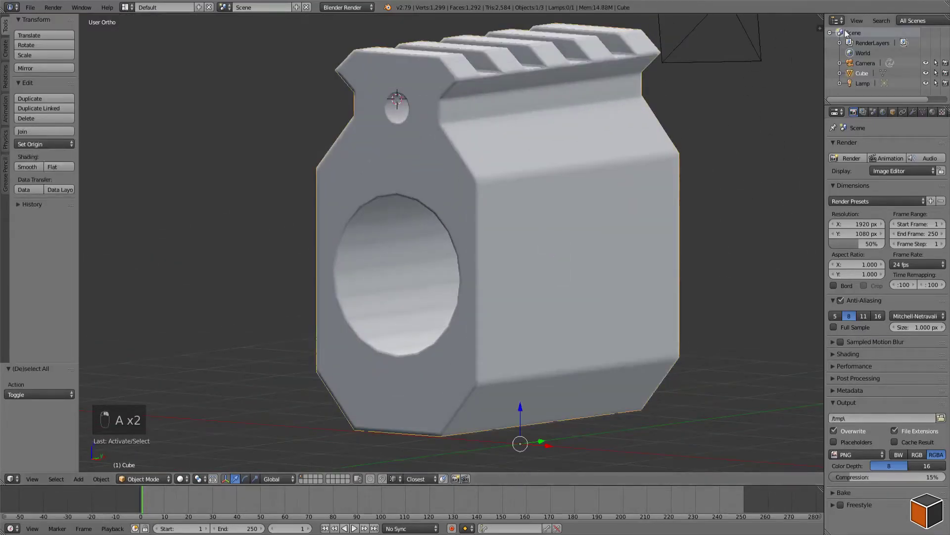
# - Turn off the Matcap and Ambient Occlusion shading of the 3D view
pyautogui.click(815, 26)
pyautogui.click(819, 29)
pyautogui.scroll(-2, 772, 232)
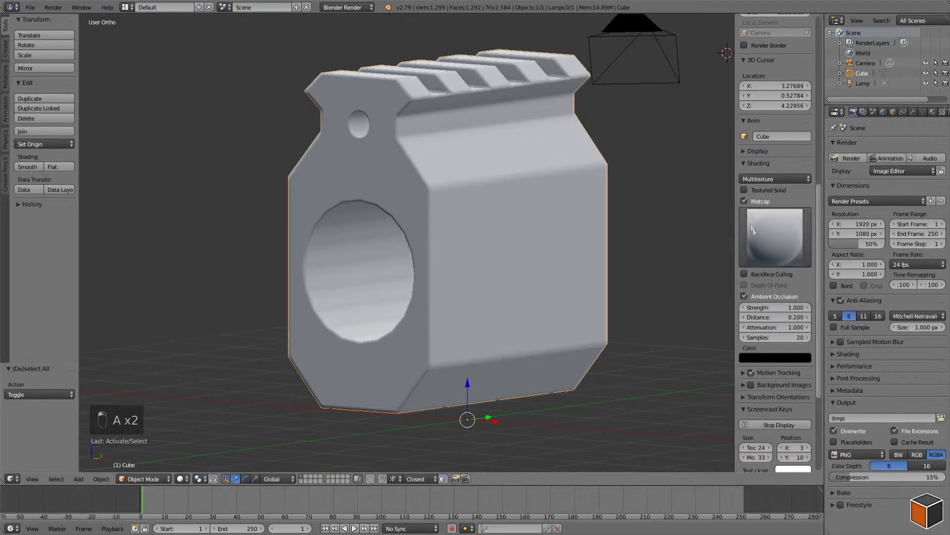
pyautogui.click(744, 201)
pyautogui.click(744, 189)
pyautogui.click(744, 234)
pyautogui.moveTo(552, 221)
pyautogui.mouseDown(button='middle')
pyautogui.moveTo(553, 204)
pyautogui.moveTo(516, 230)
pyautogui.mouseUp(button='middle')
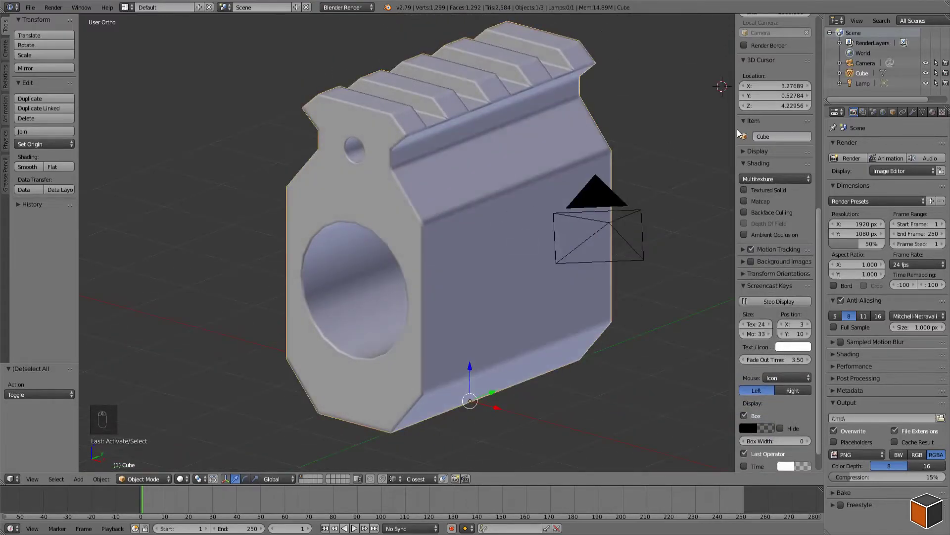
# - Add a level 2 Subdivision Surface modifier to the object and reopen its mesh for editing
pyautogui.moveTo(544, 188); pyautogui.dragTo(571, 173, button='middle')
pyautogui.hotkey('ctrl', '2')
pyautogui.press('n')
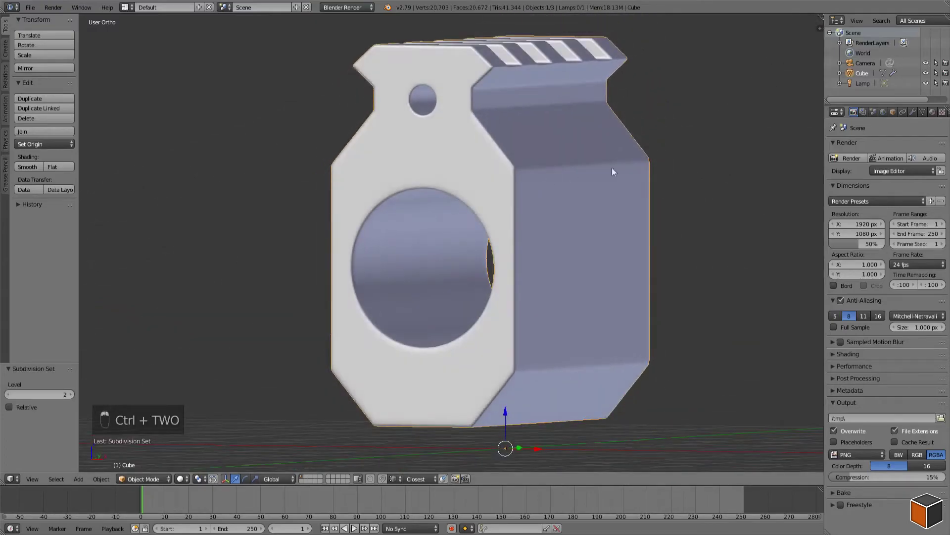
pyautogui.click(912, 112)
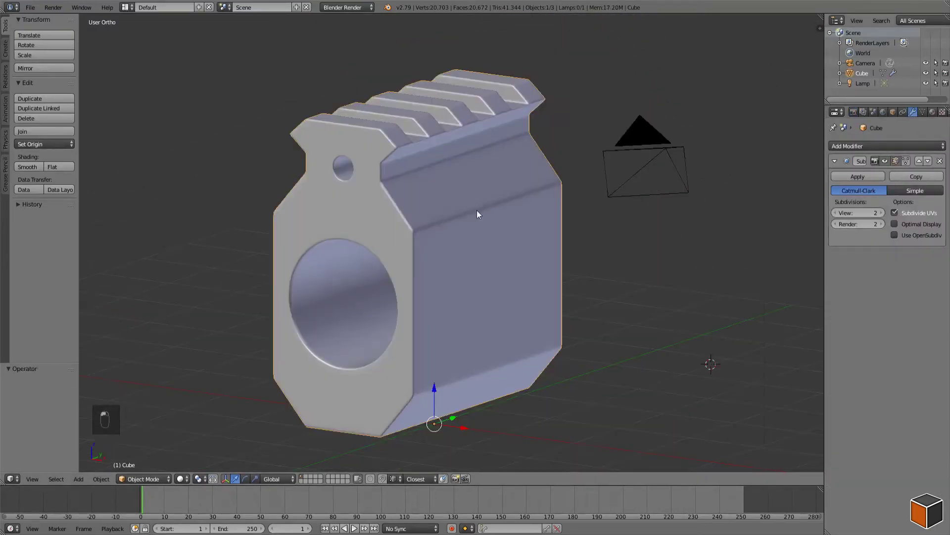
pyautogui.press('Tab')
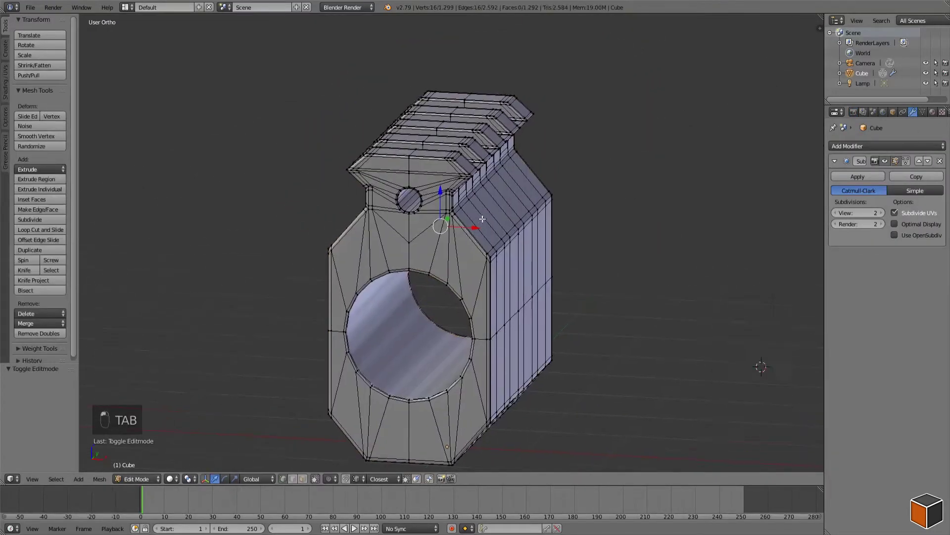
# - Remove duplicate vertices across the whole mesh and check the edges around the neck and small hole
pyautogui.press('a')
pyautogui.press('a')
pyautogui.scroll(6, 481, 248)
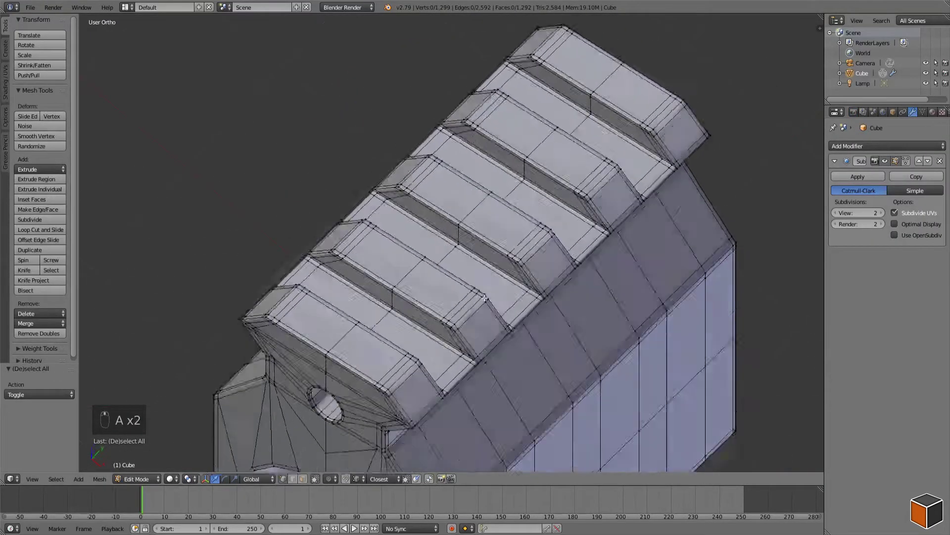
pyautogui.moveTo(485, 298); pyautogui.dragTo(439, 221, button='middle')
pyautogui.scroll(-3, 439, 222)
pyautogui.keyDown('alt'); pyautogui.rightClick(440, 222); pyautogui.keyUp('alt')
pyautogui.scroll(4, 449, 235)
pyautogui.press('a')
pyautogui.press('a')
pyautogui.press('w')
pyautogui.click(513, 265)
pyautogui.keyDown('shift'); pyautogui.moveTo(413, 325); pyautogui.dragTo(430, 264, button='middle'); pyautogui.keyUp('shift')
pyautogui.press('a')
pyautogui.scroll(-2, 429, 265)
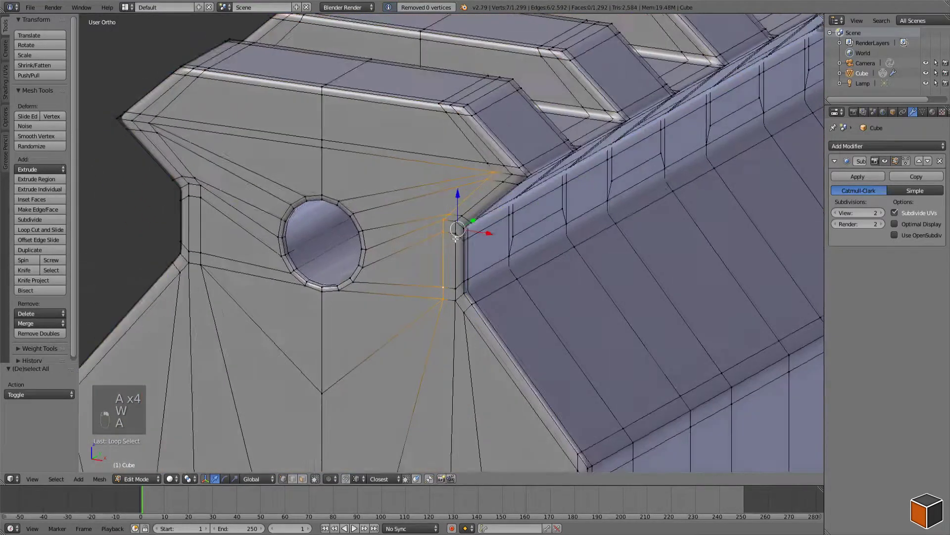
pyautogui.press('a')
pyautogui.scroll(-3, 429, 265)
pyautogui.press('KP_7')
pyautogui.press('z')
pyautogui.press('b')
pyautogui.moveTo(382, 96); pyautogui.dragTo(474, 361)
# - Leave mesh editing, return to solid display and remove the Subdivision Surface modifier from the object
pyautogui.press('Tab')
pyautogui.press('z')
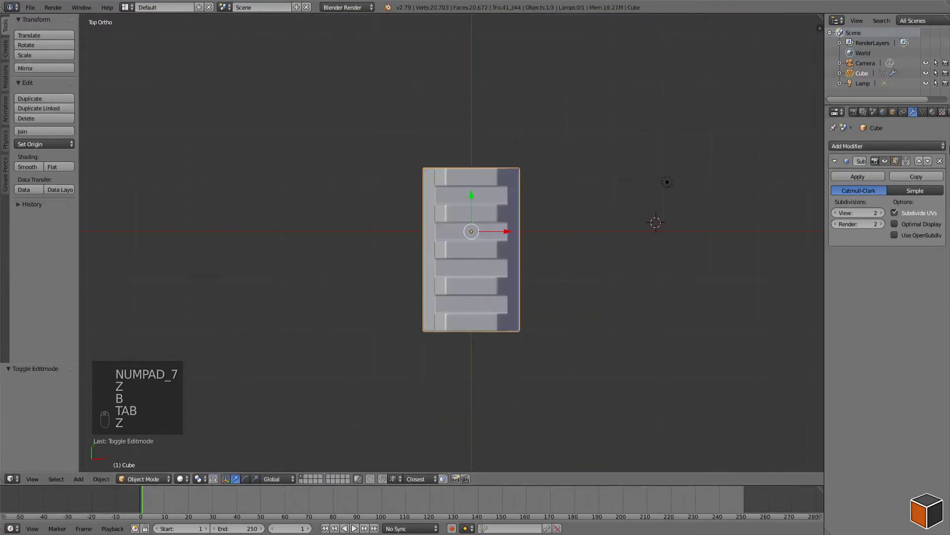
pyautogui.click(939, 161)
# - Reopen the mesh for editing, select its negative-X half through the wireframe and delete that half's faces
pyautogui.press('Tab')
pyautogui.press('a')
pyautogui.press('a')
pyautogui.press('z')
pyautogui.press('b')
pyautogui.moveTo(364, 86); pyautogui.dragTo(475, 391)
pyautogui.scroll(4, 544, 215)
pyautogui.press('z')
pyautogui.moveTo(544, 215)
pyautogui.mouseDown(button='middle')
pyautogui.moveTo(558, 233)
pyautogui.moveTo(583, 191)
pyautogui.mouseUp(button='middle')
pyautogui.press('z')
pyautogui.press('x')
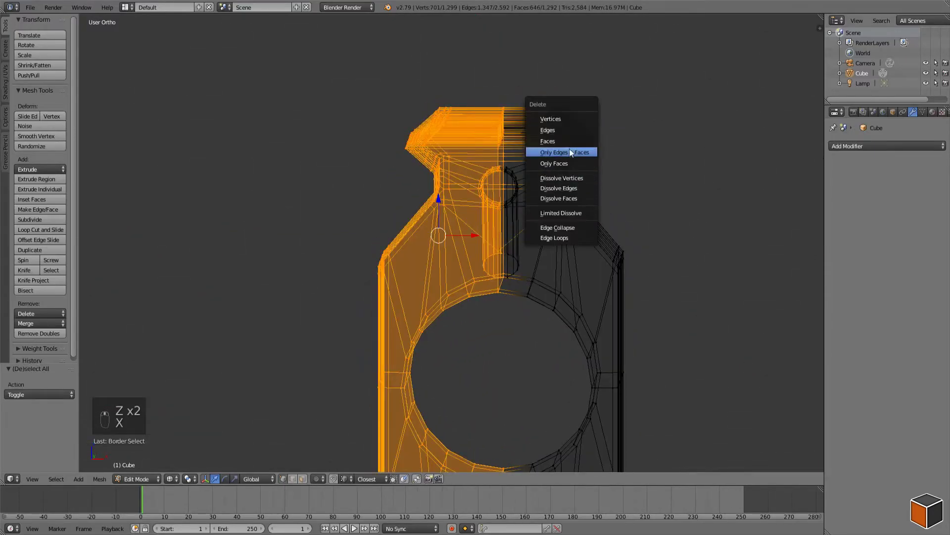
pyautogui.click(547, 141)
# - Dissolve the extra inner edge loop that runs across the rail's ridges, excluding its lower part around the neck
pyautogui.press('z')
pyautogui.scroll(4, 547, 134)
pyautogui.moveTo(540, 139)
pyautogui.mouseDown(button='middle')
pyautogui.moveTo(547, 134)
pyautogui.moveTo(523, 227)
pyautogui.moveTo(429, 195)
pyautogui.moveTo(496, 191)
pyautogui.mouseUp(button='middle')
pyautogui.scroll(2, 524, 227)
pyautogui.keyDown('alt'); pyautogui.rightClick(438, 236); pyautogui.keyUp('alt')
pyautogui.scroll(-3, 438, 235)
pyautogui.press('KP_1')
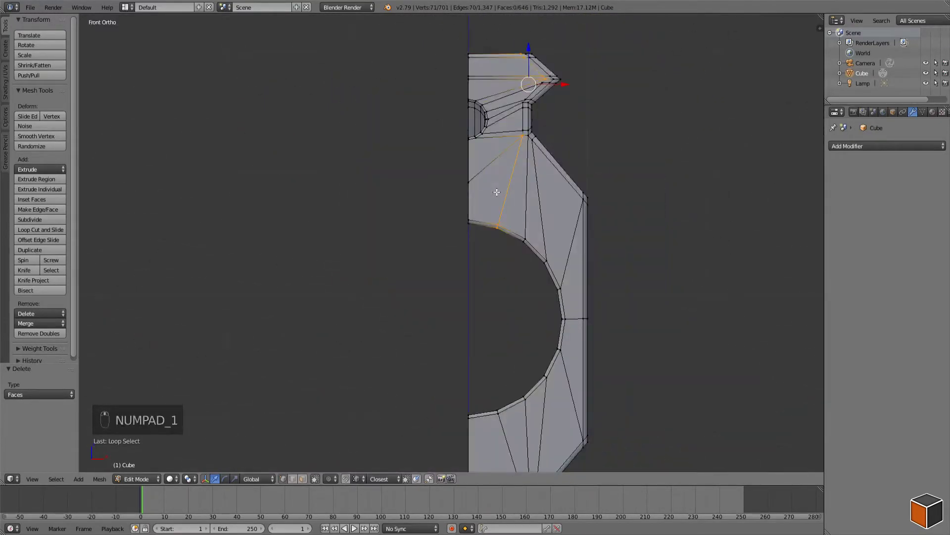
pyautogui.press('z')
pyautogui.press('b')
pyautogui.scroll(4, 448, 209)
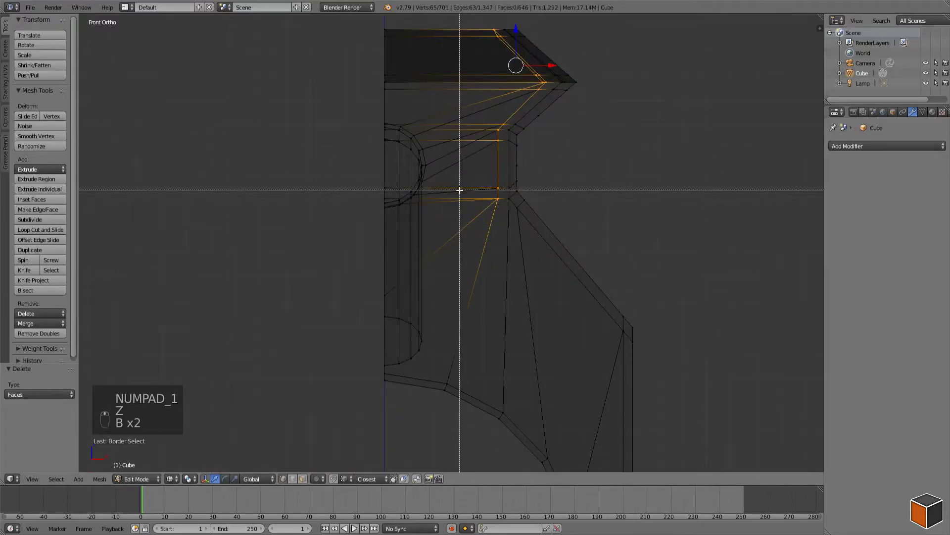
pyautogui.press('z')
pyautogui.scroll(2, 420, 200)
pyautogui.press('z')
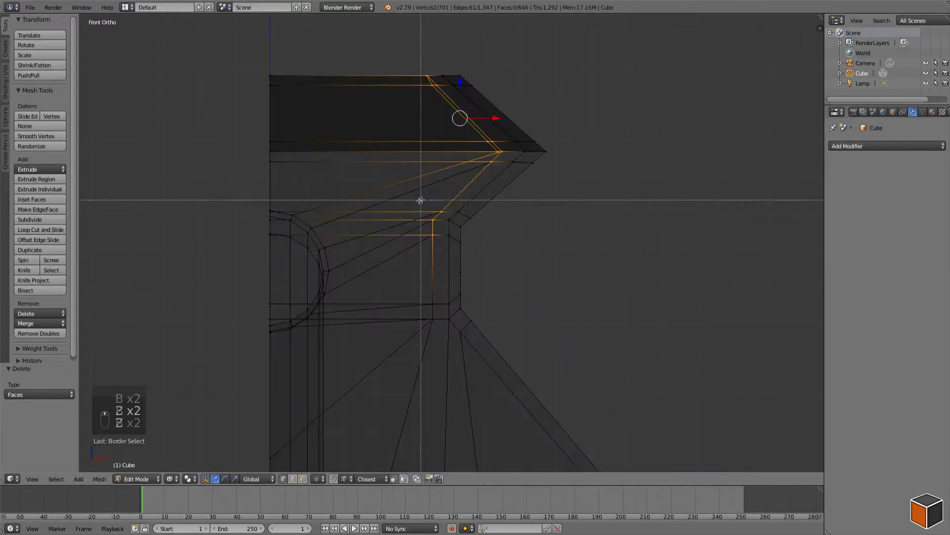
pyautogui.press('z')
pyautogui.moveTo(531, 292)
pyautogui.mouseDown(button='middle')
pyautogui.moveTo(556, 274)
pyautogui.moveTo(544, 257)
pyautogui.moveTo(564, 239)
pyautogui.moveTo(500, 189)
pyautogui.mouseUp(button='middle')
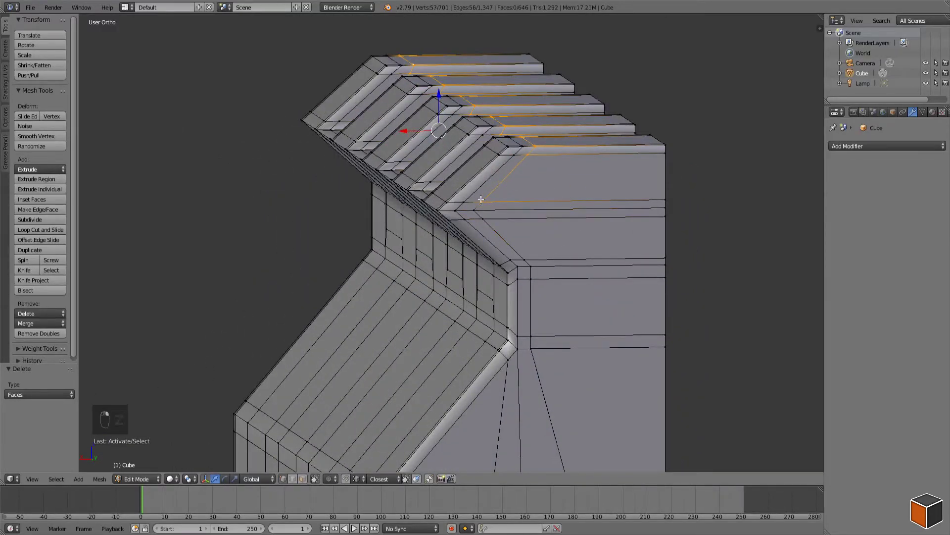
pyautogui.moveTo(488, 199); pyautogui.dragTo(558, 220, button='middle')
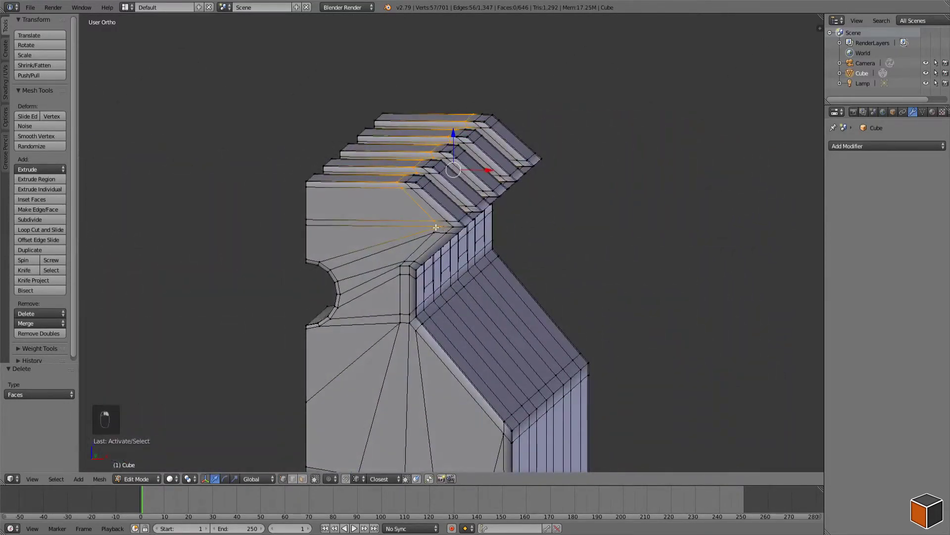
pyautogui.press('x')
pyautogui.click(596, 270)
pyautogui.press('a')
pyautogui.scroll(8, 548, 283)
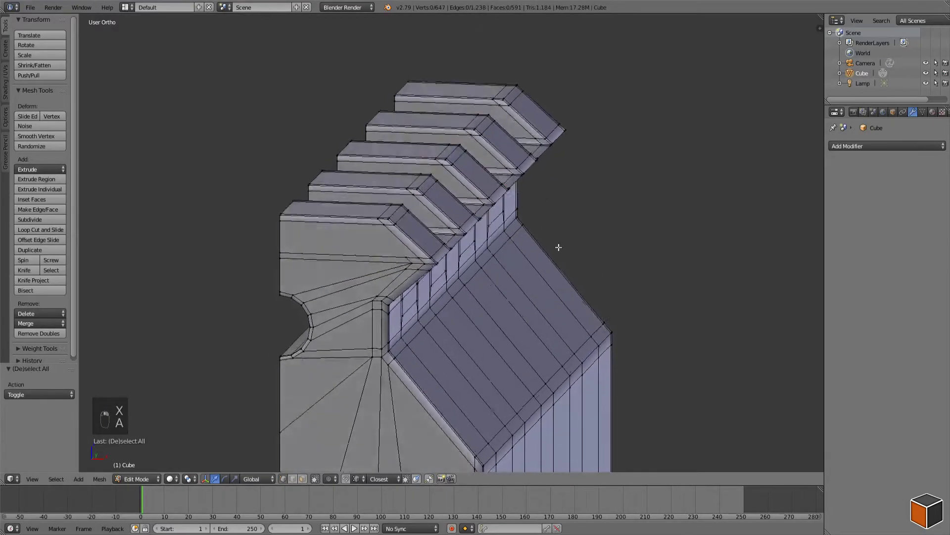
pyautogui.scroll(-5, 547, 283)
pyautogui.moveTo(547, 277); pyautogui.dragTo(581, 259, button='middle')
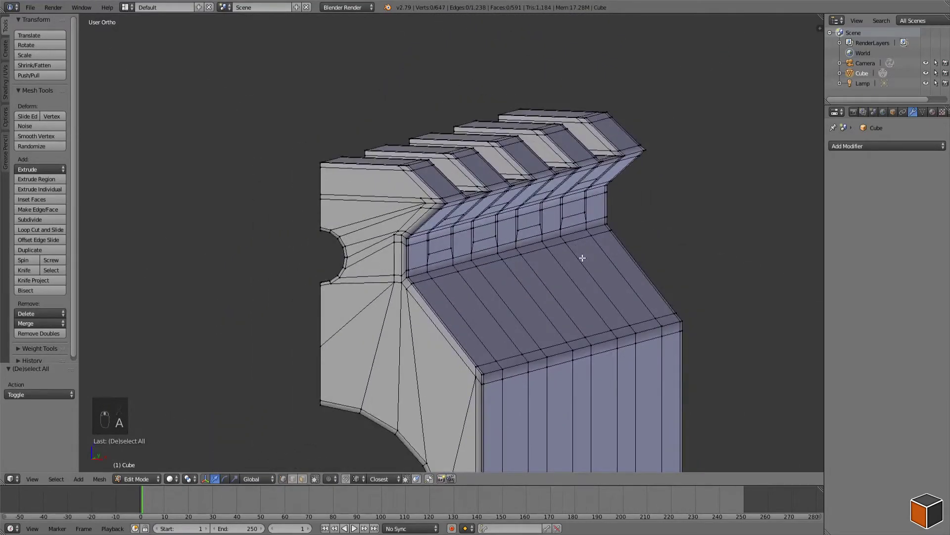
# - On the front face, dissolve the extra inner edges between the rail's widest point and the neck's upper corner
pyautogui.press('KP_1')
pyautogui.scroll(3, 582, 257)
pyautogui.keyDown('shift'); pyautogui.moveTo(556, 198); pyautogui.dragTo(458, 115, button='middle'); pyautogui.keyUp('shift')
pyautogui.scroll(1, 458, 114)
pyautogui.rightClick(427, 120)
pyautogui.press('a')
pyautogui.press('a')
pyautogui.press('a')
pyautogui.scroll(-1, 422, 75)
pyautogui.keyDown('shift'); pyautogui.moveTo(421, 75); pyautogui.dragTo(432, 187, button='middle'); pyautogui.keyUp('shift')
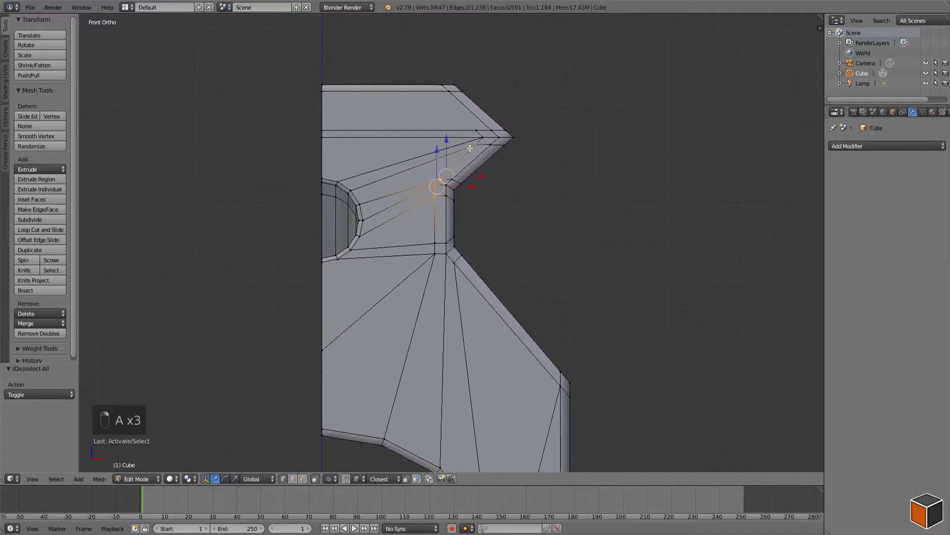
pyautogui.press('x')
pyautogui.click(589, 144)
pyautogui.press('a')
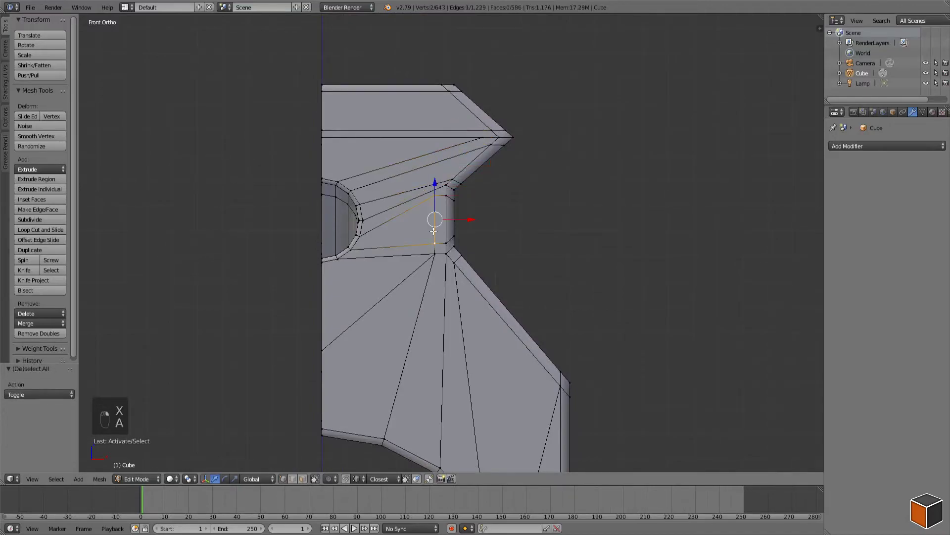
# - Dissolve the neck's inner vertical edge and the leftover edges fanning from its lower corner on the front face
pyautogui.press('x')
pyautogui.click(583, 261)
pyautogui.press('a')
pyautogui.keyDown('shift'); pyautogui.moveTo(480, 248); pyautogui.dragTo(484, 151, button='middle'); pyautogui.keyUp('shift')
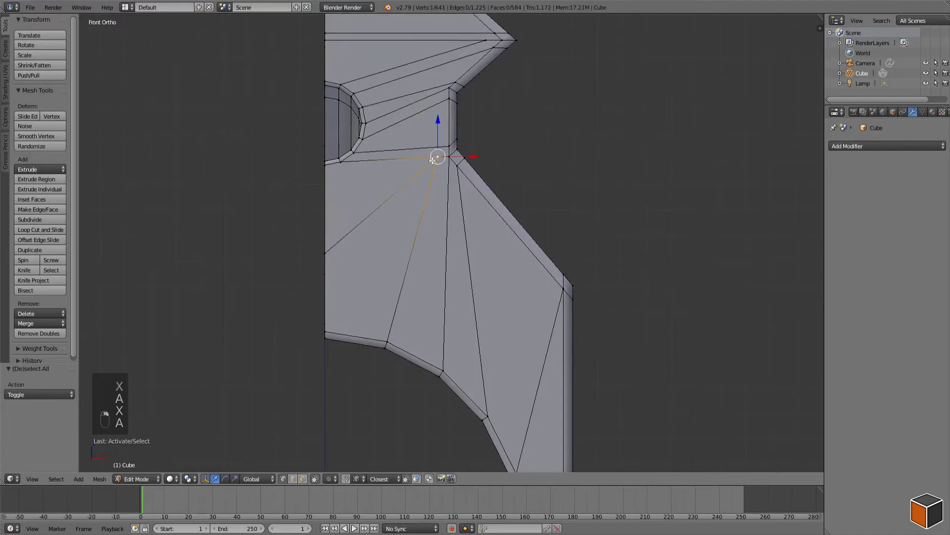
pyautogui.press('x')
pyautogui.click(554, 241)
pyautogui.press('a')
pyautogui.scroll(-2, 470, 224)
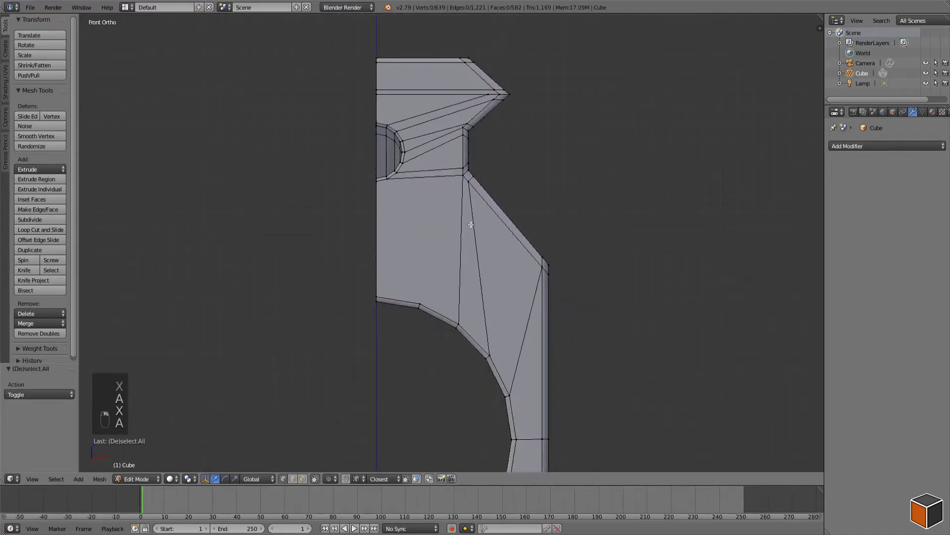
# - Try to delete the extra inner edges beside the neck on the back face
pyautogui.keyDown('shift'); pyautogui.moveTo(438, 219); pyautogui.dragTo(425, 194, button='middle'); pyautogui.keyUp('shift')
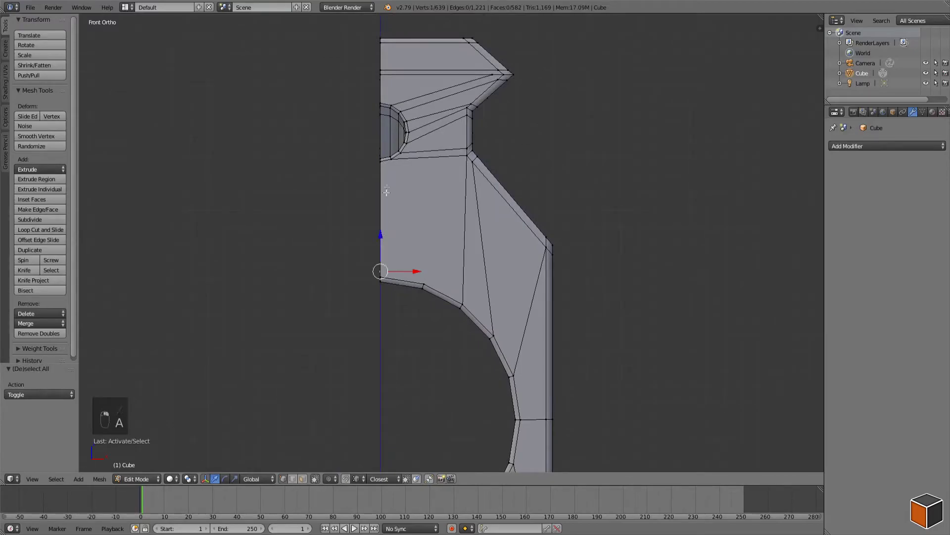
pyautogui.moveTo(401, 237); pyautogui.dragTo(457, 186, button='middle')
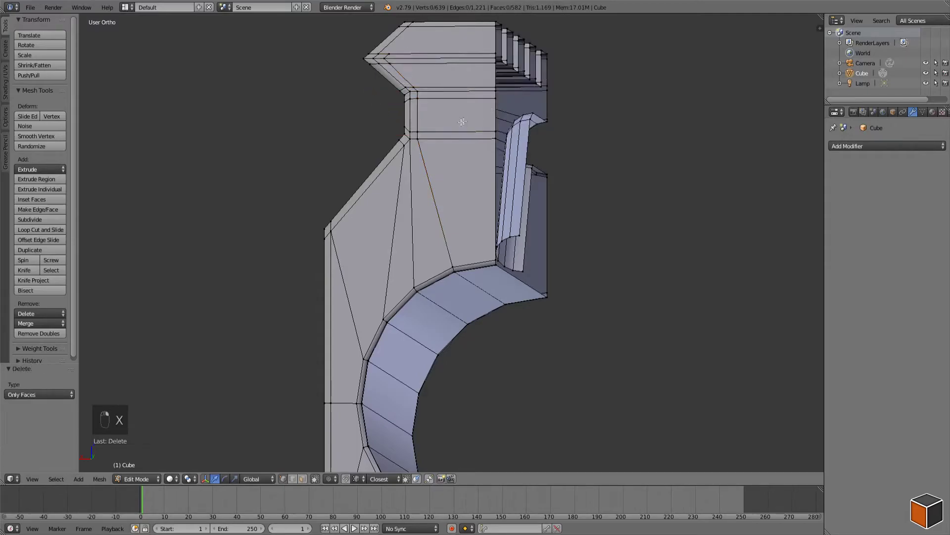
pyautogui.press('a')
pyautogui.hotkey('ctrl', 'z')
pyautogui.press('x')
pyautogui.hotkey('ctrl', 'z')
# - Dissolve the extra inner edges beside the neck on the back face, including the diagonal edge down to the tunnel rim
pyautogui.press('x')
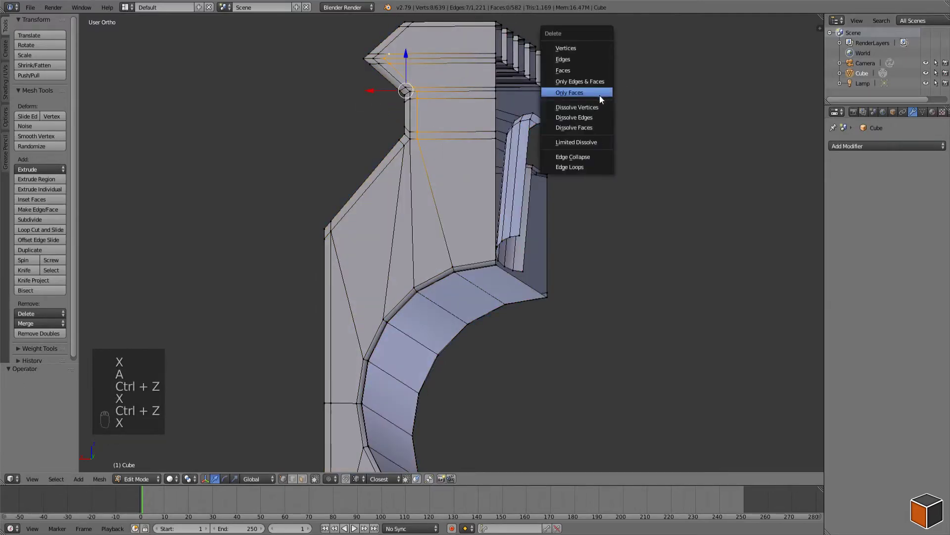
pyautogui.click(558, 119)
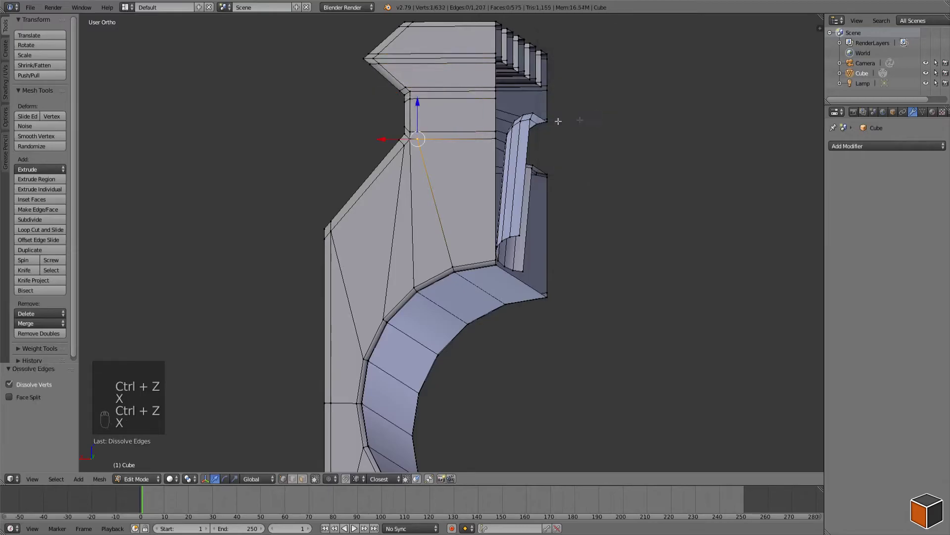
pyautogui.press('a')
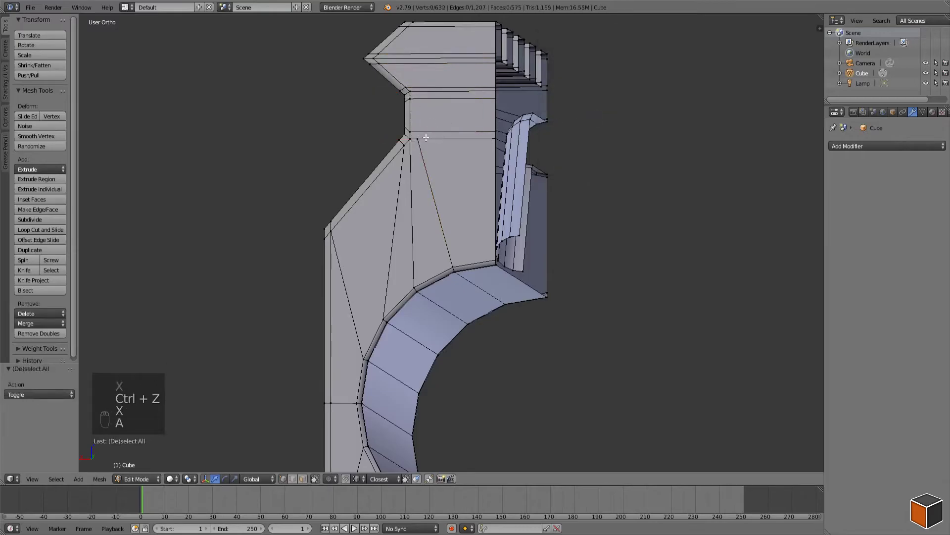
pyautogui.press('x')
pyautogui.click(630, 255)
pyautogui.press('a')
pyautogui.moveTo(614, 255); pyautogui.dragTo(272, 223, button='middle')
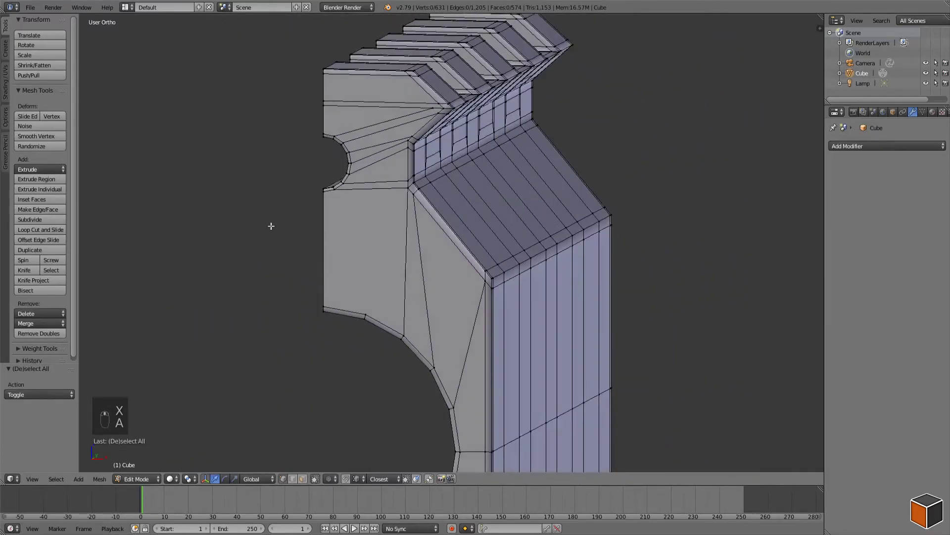
# - Knife a front-face edge from the small hole's lower rim vertex to the nearest off-centre vertex on the tunnel rim
pyautogui.press('KP_1')
pyautogui.scroll(3, 462, 153)
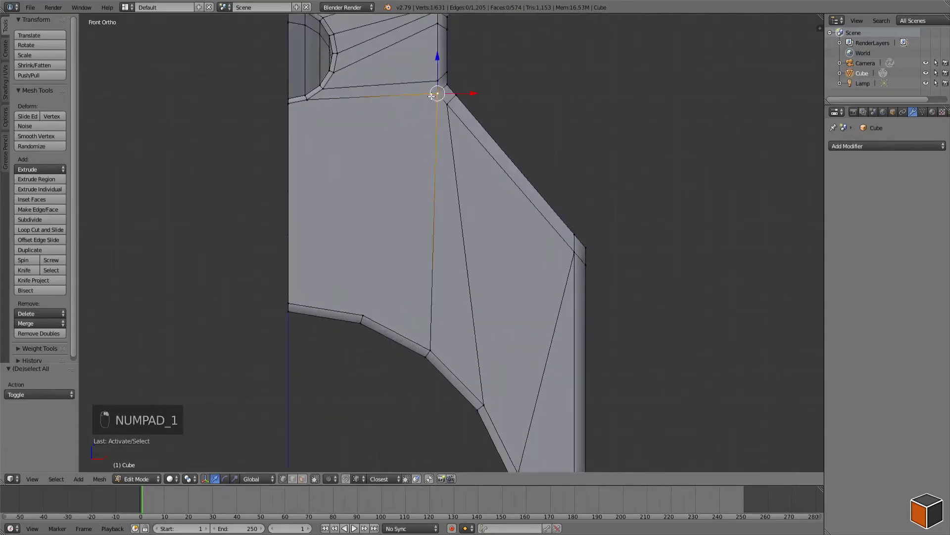
pyautogui.press('a')
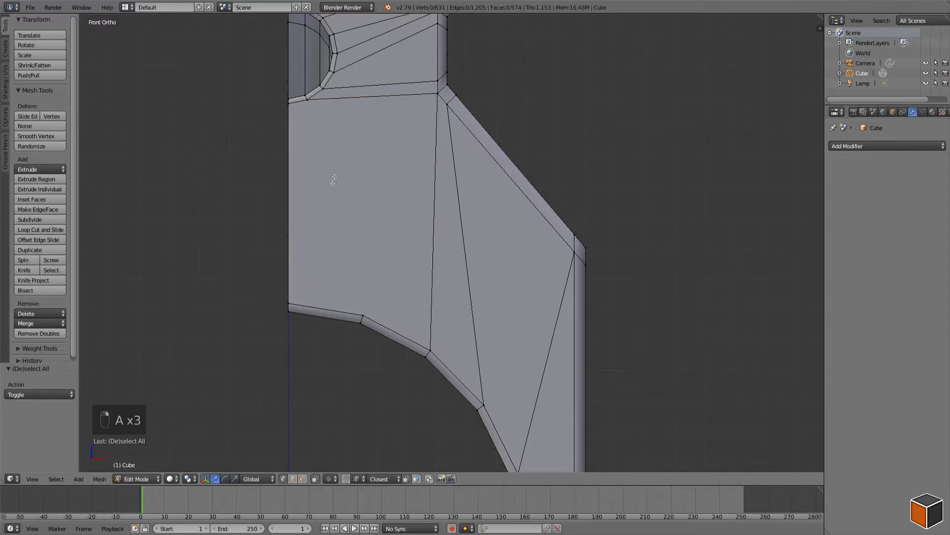
pyautogui.keyDown('shift'); pyautogui.moveTo(333, 182); pyautogui.dragTo(373, 161, button='middle'); pyautogui.keyUp('shift')
pyautogui.press('k')
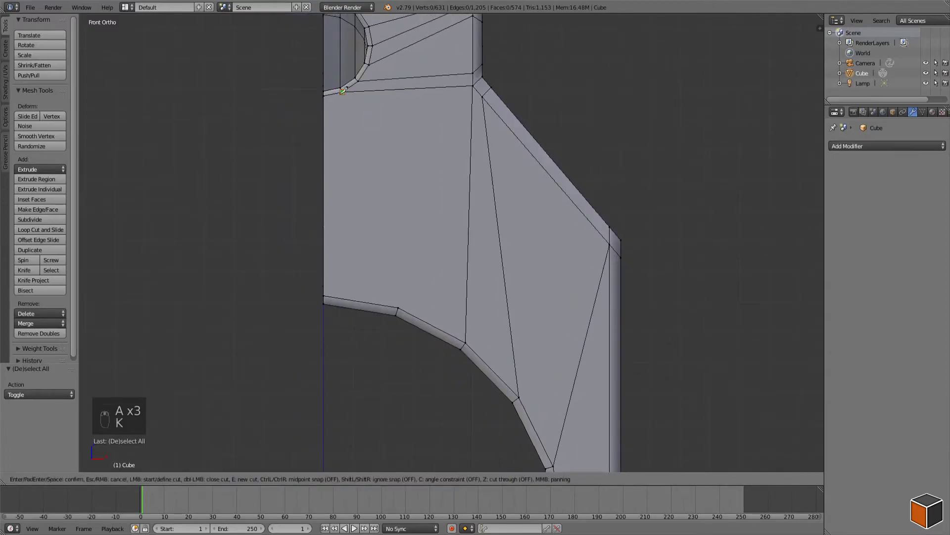
pyautogui.press('Return')
pyautogui.press('a')
pyautogui.rightClick(398, 301)
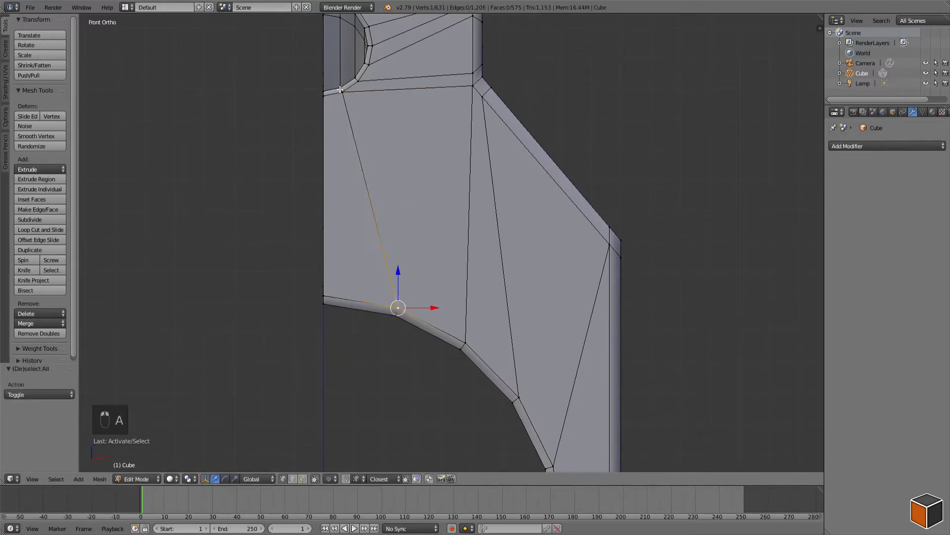
pyautogui.press('a')
# - Knife an L-shaped cut on the back face from a tunnel rim vertex up and across to the centre line
pyautogui.moveTo(350, 250); pyautogui.dragTo(420, 185, button='middle')
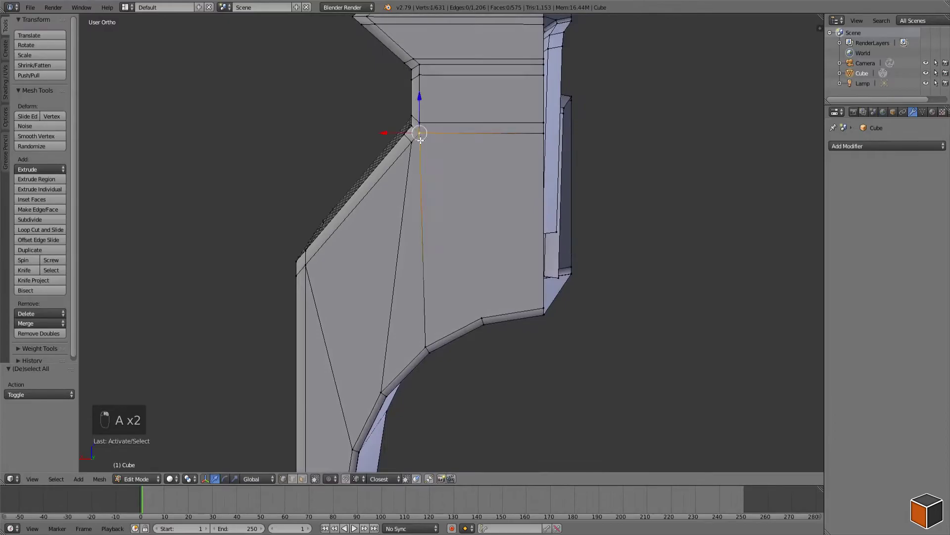
pyautogui.keyDown('shift'); pyautogui.rightClick(482, 307); pyautogui.keyUp('shift')
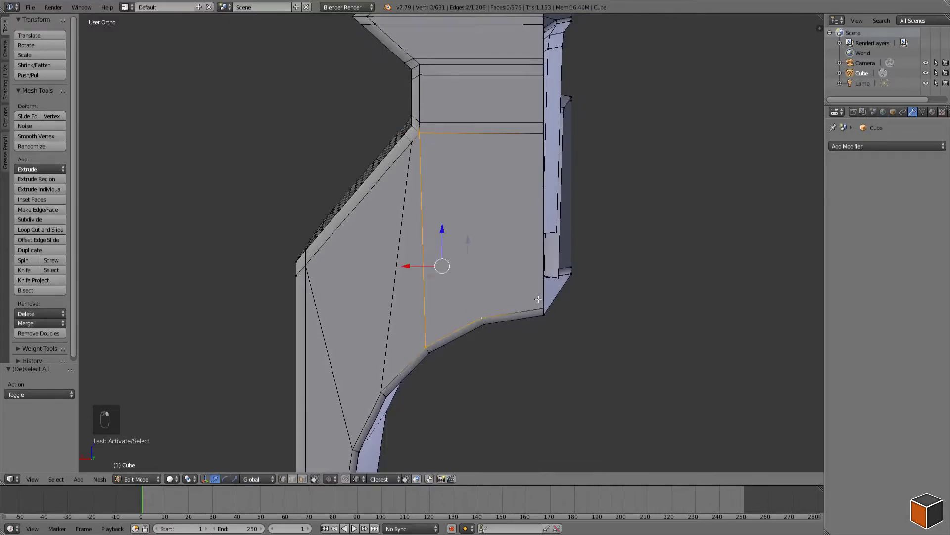
pyautogui.keyDown('shift'); pyautogui.rightClick(541, 134); pyautogui.keyUp('shift')
pyautogui.scroll(-4, 539, 142)
pyautogui.press('a')
pyautogui.moveTo(595, 193); pyautogui.dragTo(492, 235, button='middle')
pyautogui.press('KP_1')
pyautogui.press('KP_3')
pyautogui.press('ctrl+KP_1')
pyautogui.press('k')
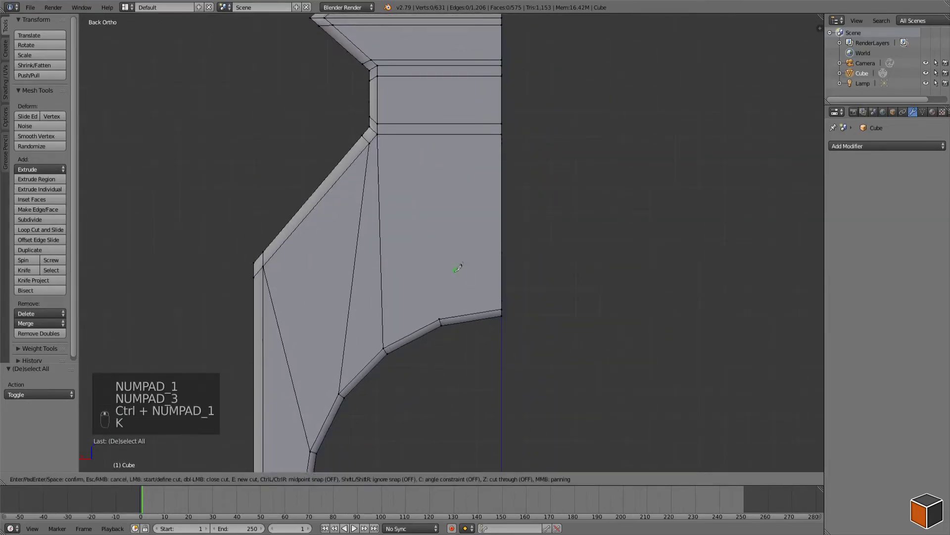
pyautogui.click(439, 318)
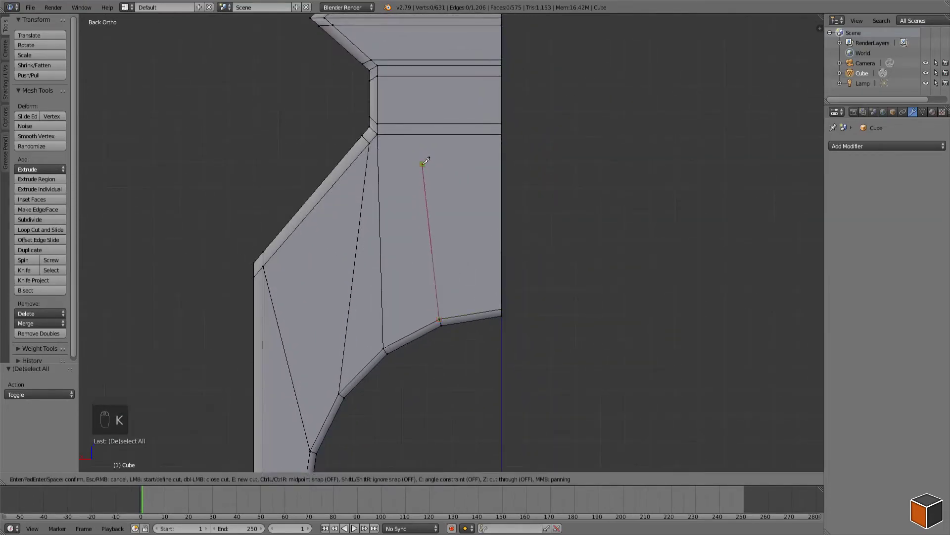
pyautogui.click(530, 159)
pyautogui.press('Return')
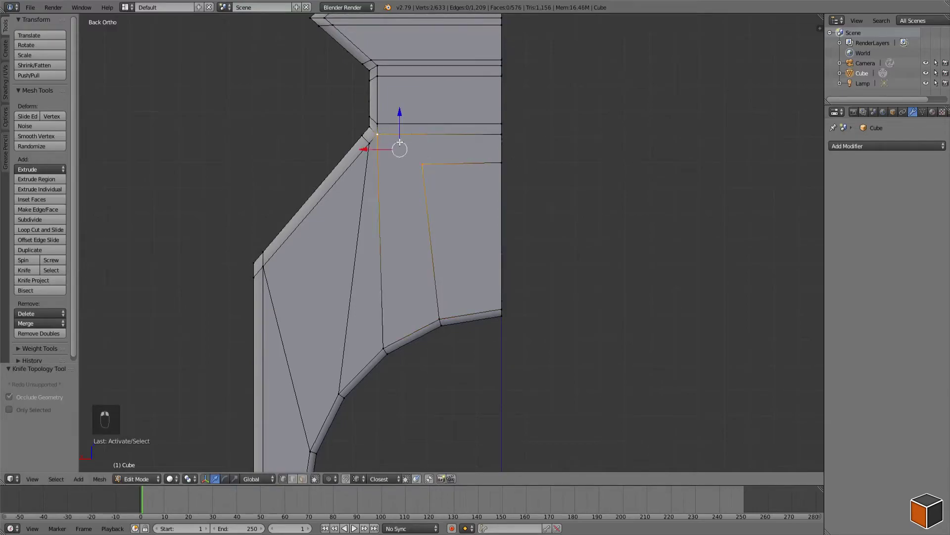
# - Connect the corner of the back-face cut to the neck's lower corner vertex and try a loop cut there
pyautogui.hotkey('ctrl', 'e')
pyautogui.hotkey('ctrl', 'r')
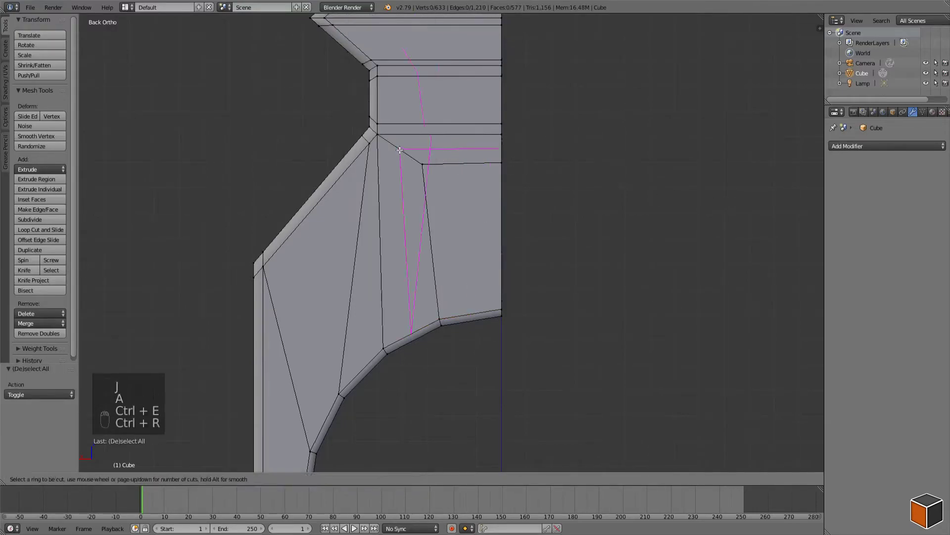
pyautogui.rightClick(459, 150)
pyautogui.scroll(-5, 461, 164)
pyautogui.moveTo(435, 240); pyautogui.dragTo(524, 195, button='middle')
# - Duplicate the entire half mesh beside the original and flip the copy by scaling it -1 along X
pyautogui.press('a')
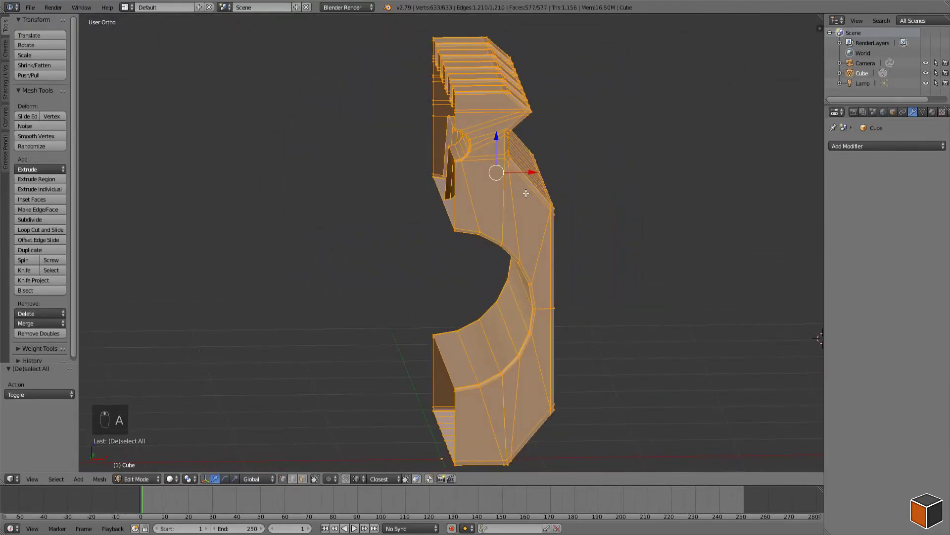
pyautogui.press('KP_7')
pyautogui.hotkey('shift', 'd')
pyautogui.click(399, 259)
pyautogui.press('s')
pyautogui.press('x')
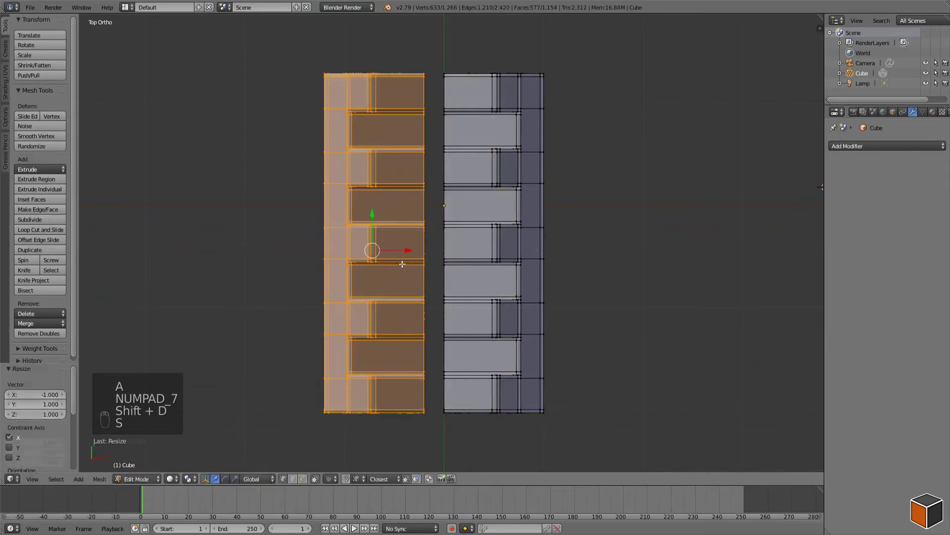
pyautogui.press('Return')
pyautogui.scroll(1, 418, 259)
# - Move the flipped copy along X until it meets the original half at the centre seam
pyautogui.press('g')
pyautogui.press('x')
pyautogui.click(462, 263)
pyautogui.moveTo(625, 297); pyautogui.dragTo(614, 245, button='middle')
pyautogui.press('a')
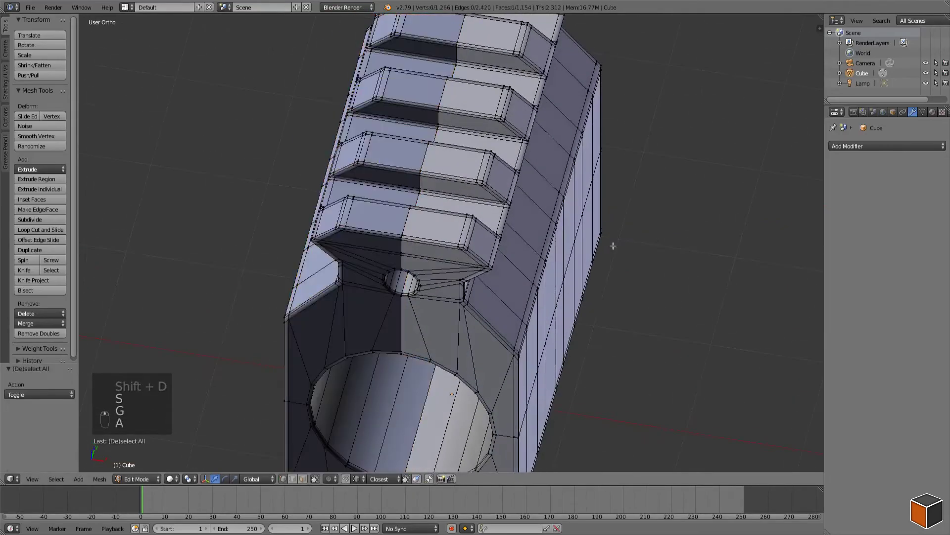
# - Merge the duplicate vertices of the whole mesh to join both halves and recalculate the normals
pyautogui.press('a')
pyautogui.press('w')
pyautogui.click(613, 246)
pyautogui.moveTo(549, 235); pyautogui.dragTo(355, 135, button='middle')
pyautogui.hotkey('ctrl', 'n')
# - Examine the rejoined mesh from several sides and close in on the front of the neck and small hole
pyautogui.press('a')
pyautogui.scroll(-5, 520, 211)
pyautogui.press('Tab')
pyautogui.press('Tab')
pyautogui.scroll(4, 381, 134)
pyautogui.keyDown('shift'); pyautogui.moveTo(416, 132); pyautogui.dragTo(707, 248, button='middle'); pyautogui.keyUp('shift')
pyautogui.moveTo(428, 182); pyautogui.dragTo(499, 257, button='middle')
pyautogui.press('KP_1')
pyautogui.scroll(4, 498, 257)
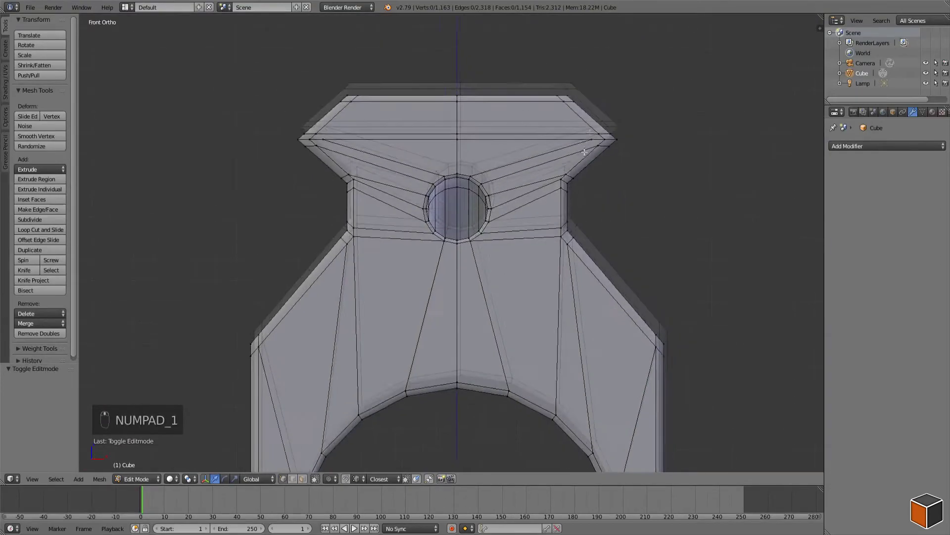
# - Knife-cut from the hole's upper-right vertex towards the right rail tip, up and horizontally below the rail's top edge, then down towards the left tip
pyautogui.keyDown('shift'); pyautogui.moveTo(593, 339); pyautogui.dragTo(545, 173, button='middle'); pyautogui.keyUp('shift')
pyautogui.press('a')
pyautogui.press('a')
pyautogui.press('a')
pyautogui.press('a')
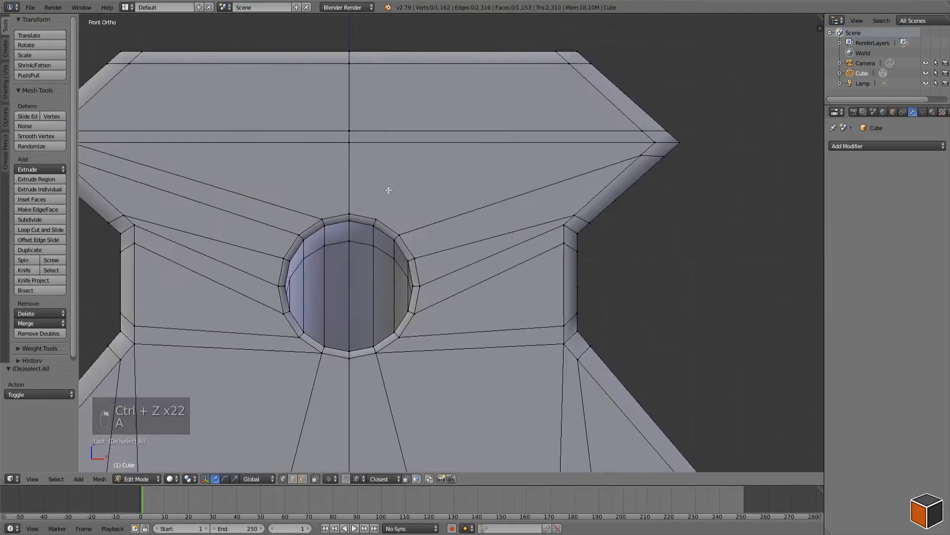
pyautogui.press('a')
pyautogui.press('k')
pyautogui.click(377, 217)
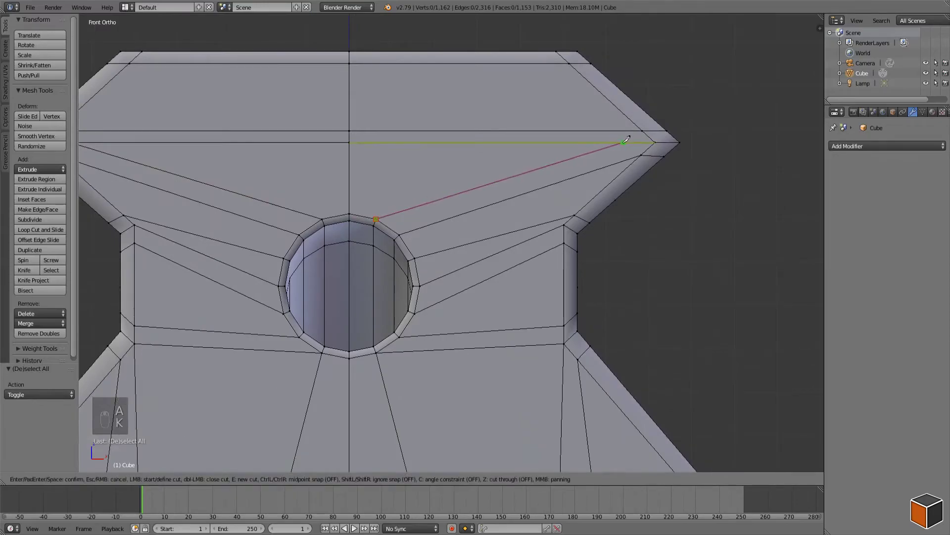
pyautogui.click(560, 75)
pyautogui.keyDown('shift'); pyautogui.moveTo(430, 81); pyautogui.dragTo(650, 101, button='middle'); pyautogui.keyUp('shift')
pyautogui.press('c')
pyautogui.click(360, 95)
pyautogui.press('c')
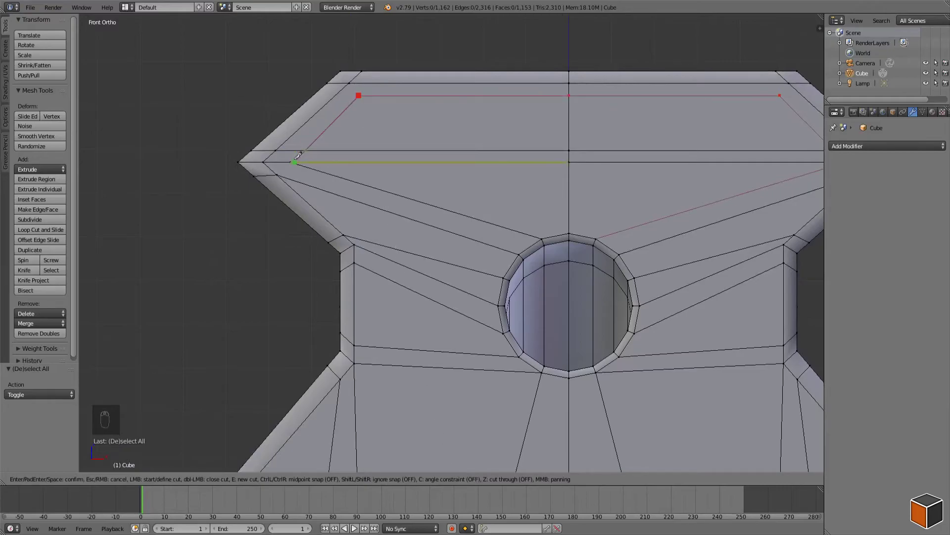
pyautogui.click(297, 156)
pyautogui.press('Return')
# - Connect both upper corners of the inner cut to the rail's adjacent outer corners
pyautogui.rightClick(357, 95)
pyautogui.keyDown('shift'); pyautogui.moveTo(451, 126); pyautogui.dragTo(386, 118, button='middle'); pyautogui.keyUp('shift')
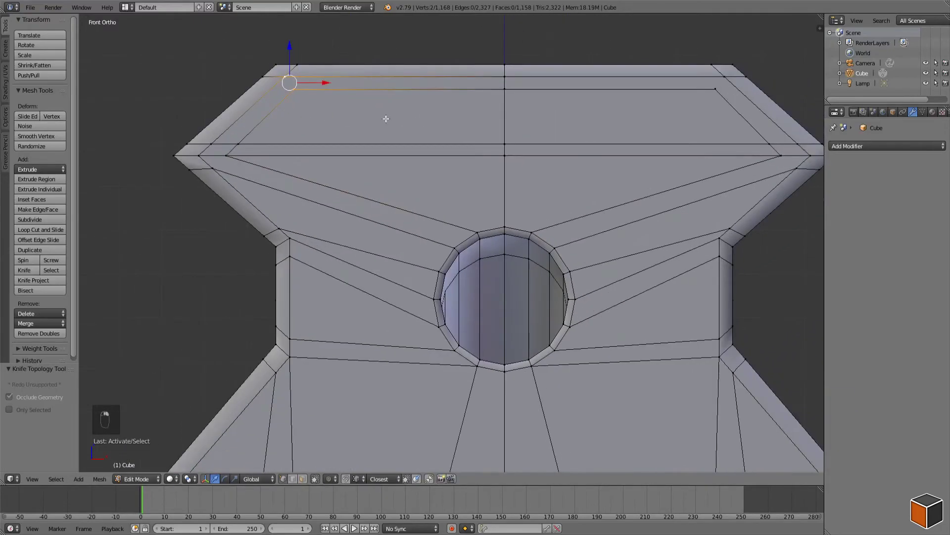
pyautogui.hotkey('shift', 'r')
pyautogui.press('a')
pyautogui.hotkey('ctrl', 'r')
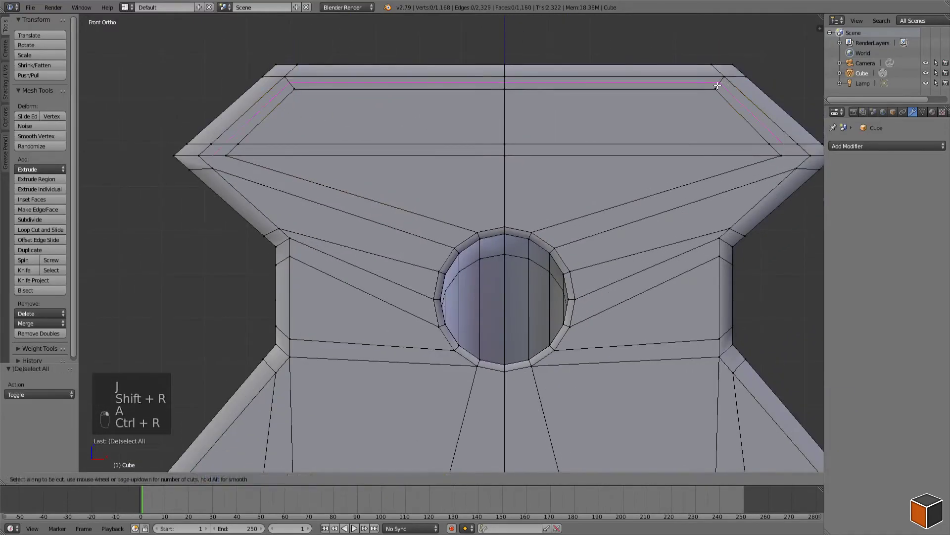
# - Merge the left inner cut vertex into the rail's left tip and remove the extra sloping cut edge above it
pyautogui.keyDown('shift'); pyautogui.moveTo(780, 155); pyautogui.dragTo(640, 122, button='middle'); pyautogui.keyUp('shift')
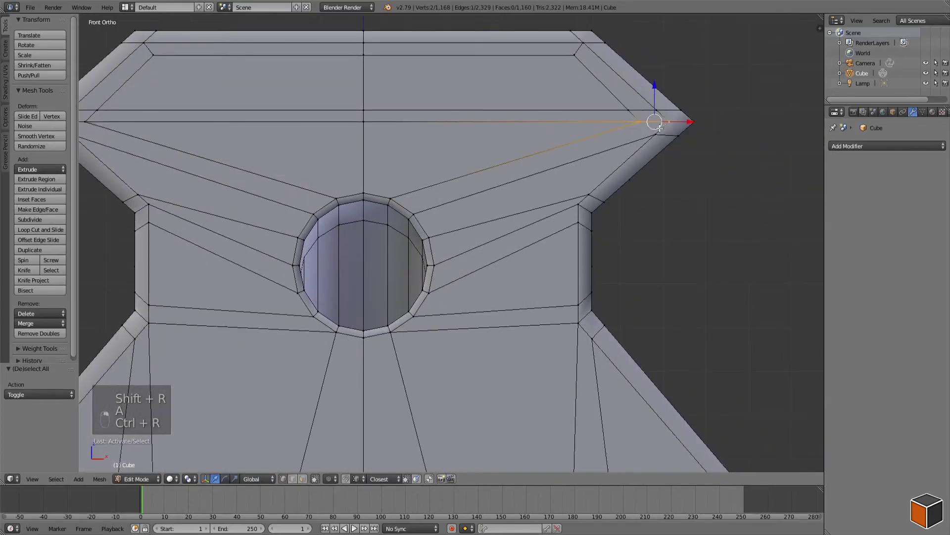
pyautogui.press('a')
pyautogui.keyDown('shift'); pyautogui.moveTo(594, 119); pyautogui.dragTo(617, 114, button='middle'); pyautogui.keyUp('shift')
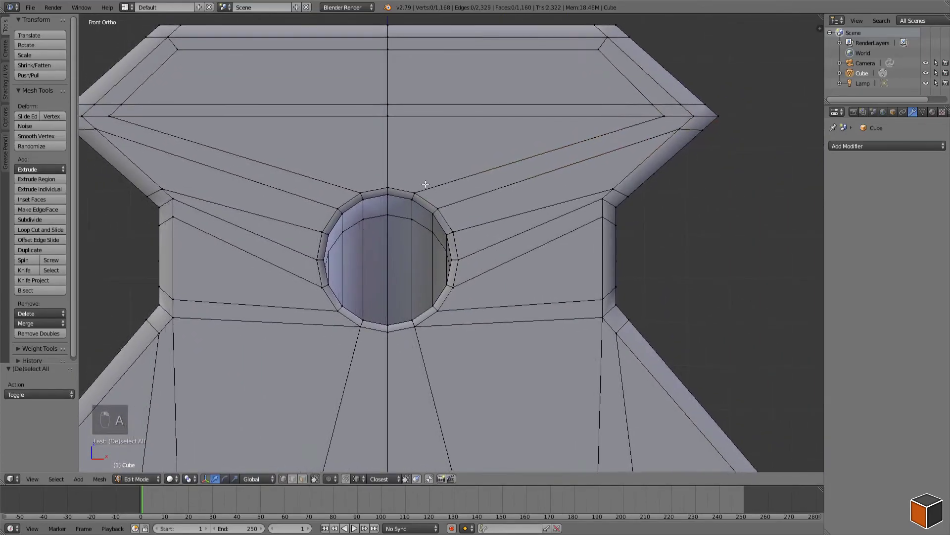
pyautogui.keyDown('shift'); pyautogui.moveTo(446, 176); pyautogui.dragTo(471, 174, button='middle'); pyautogui.keyUp('shift')
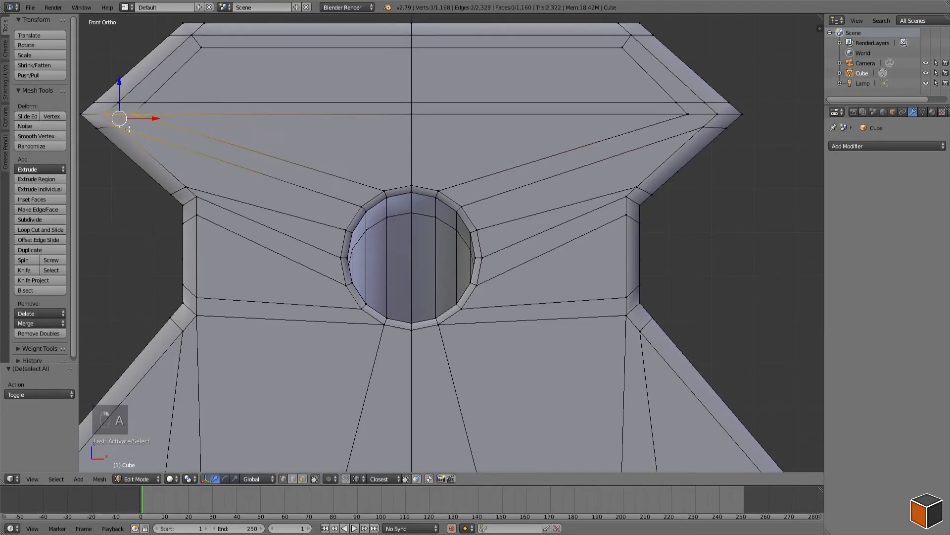
pyautogui.keyDown('shift'); pyautogui.rightClick(371, 190); pyautogui.keyUp('shift')
pyautogui.press('a')
pyautogui.keyDown('shift'); pyautogui.moveTo(198, 132); pyautogui.dragTo(273, 141, button='middle'); pyautogui.keyUp('shift')
pyautogui.press('w')
pyautogui.click(477, 132)
pyautogui.press('a')
pyautogui.rightClick(258, 129)
pyautogui.press('w')
pyautogui.click(480, 129)
pyautogui.press('a')
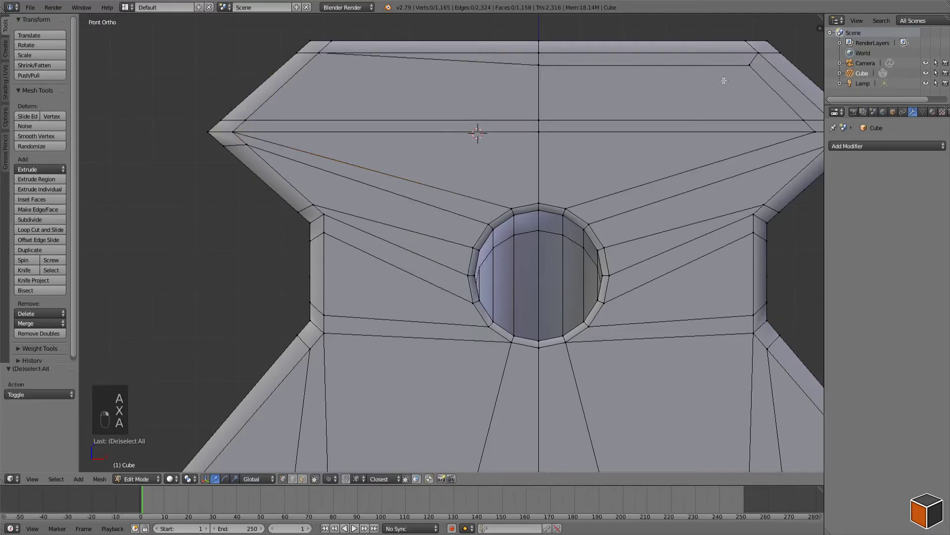
# - Merge the right inner cut vertex into the rail's right tip and remove the extra sloping cut edge above it
pyautogui.keyDown('shift'); pyautogui.moveTo(723, 80); pyautogui.dragTo(502, 87, button='middle'); pyautogui.keyUp('shift')
pyautogui.press('w')
pyautogui.click(679, 139)
pyautogui.press('a')
pyautogui.rightClick(547, 102)
pyautogui.press('x')
pyautogui.click(634, 115)
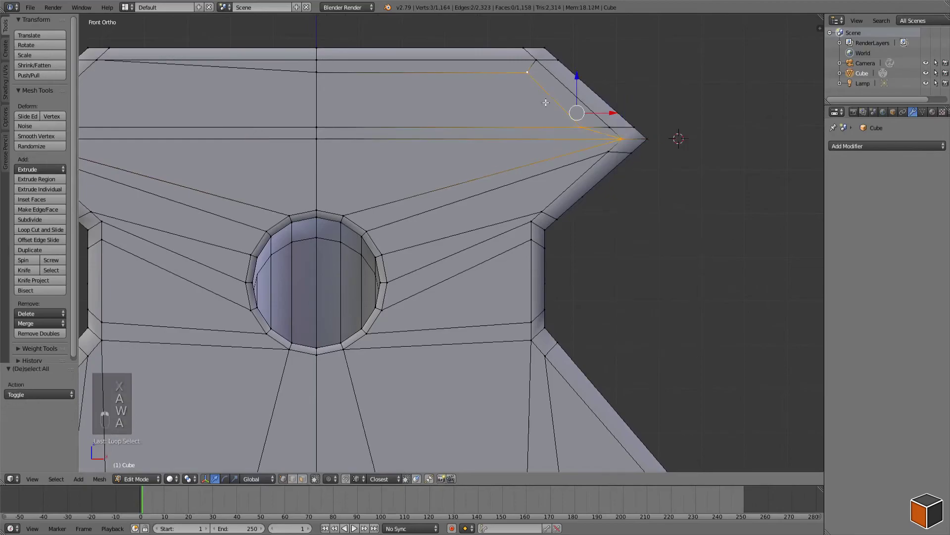
# - Dissolve the leftover cut edges on both sides of the centre line below the rail's top edge
pyautogui.press('a')
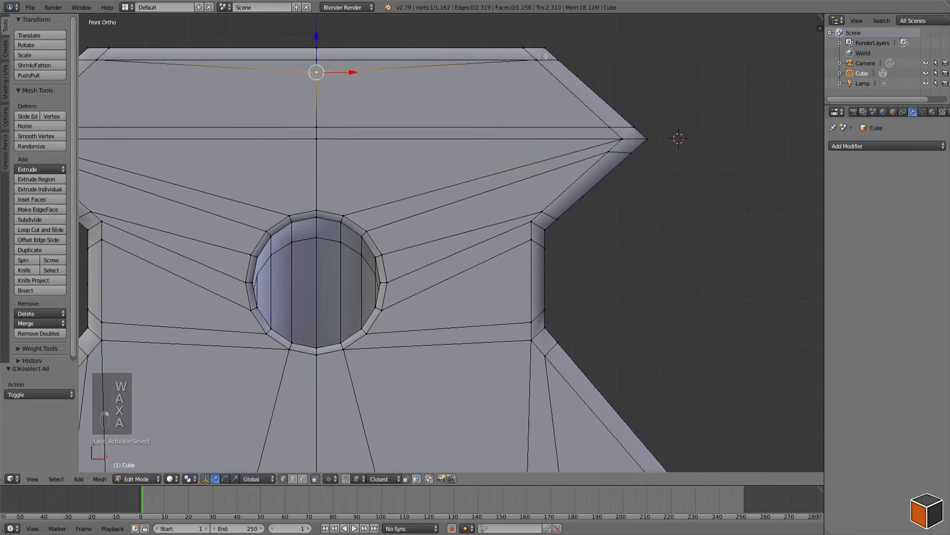
pyautogui.press('x')
pyautogui.click(533, 79)
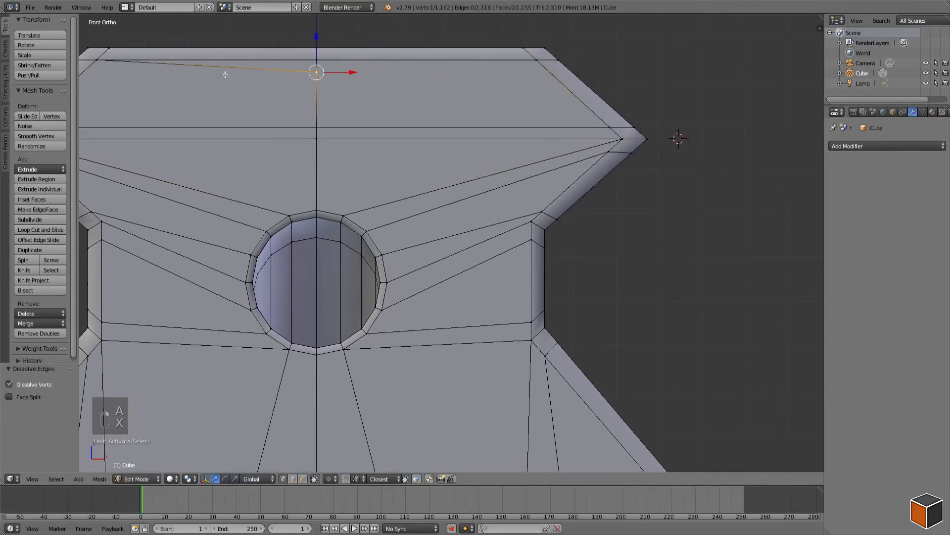
pyautogui.keyDown('shift'); pyautogui.moveTo(225, 74); pyautogui.dragTo(387, 81, button='middle'); pyautogui.keyUp('shift')
pyautogui.hotkey('shift', 'r')
pyautogui.press('a')
pyautogui.hotkey('ctrl', 'r')
# - Try to slide the two vertices just beneath the rail's side tips along their edges
pyautogui.rightClick(179, 149)
pyautogui.press('g')
pyautogui.press('g')
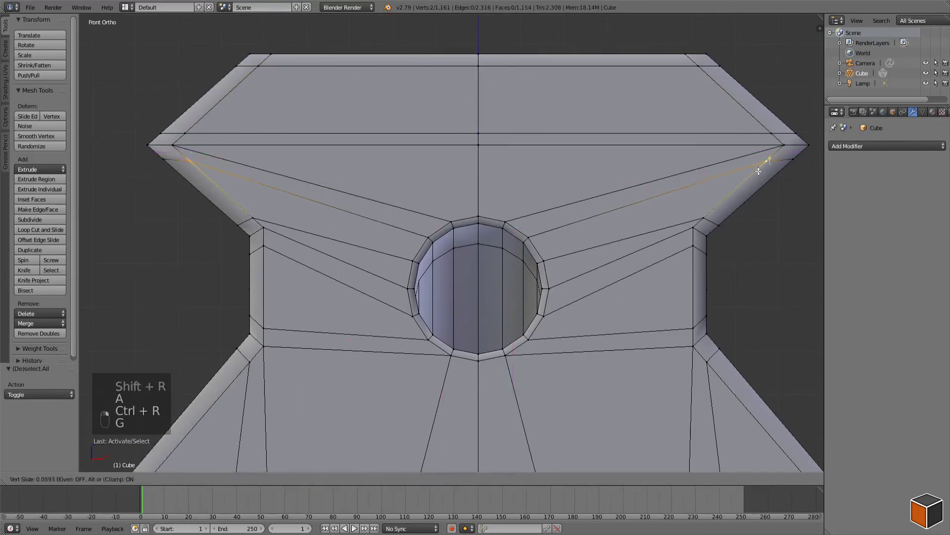
pyautogui.rightClick(756, 166)
pyautogui.scroll(-2, 251, 156)
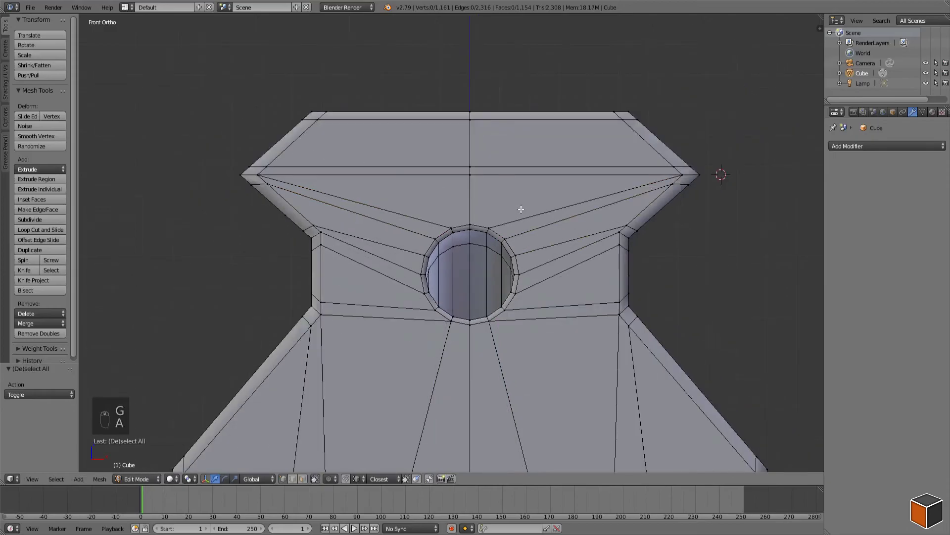
# - Try a loop cut through the narrow faces between the rail tips and the neck hole, and undo it
pyautogui.keyDown('shift'); pyautogui.moveTo(520, 210); pyautogui.dragTo(458, 156, button='middle'); pyautogui.keyUp('shift')
pyautogui.hotkey('ctrl', 'r')
pyautogui.hotkey('ctrl', 'z')
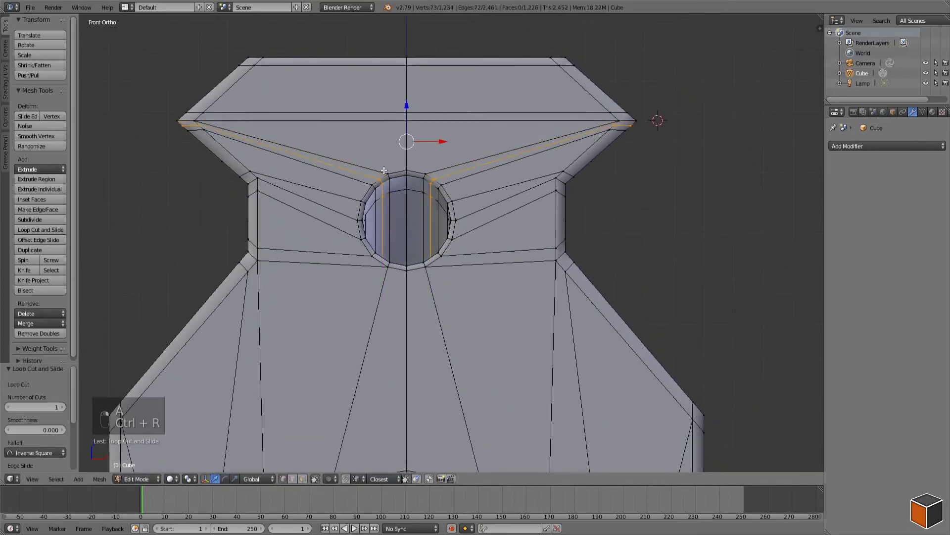
pyautogui.hotkey('ctrl', 'r')
pyautogui.rightClick(419, 107)
pyautogui.press('a')
pyautogui.press('a')
pyautogui.press('a')
pyautogui.scroll(-2, 449, 212)
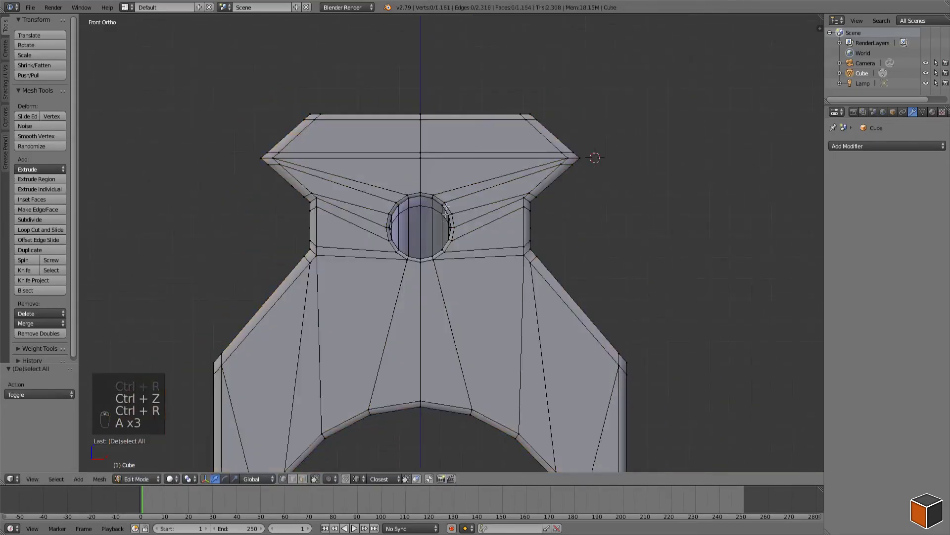
# - Return to Object Mode and look over the whole block from a distance and close up
pyautogui.keyDown('shift'); pyautogui.moveTo(451, 213); pyautogui.dragTo(449, 136, button='middle'); pyautogui.keyUp('shift')
pyautogui.keyDown('shift'); pyautogui.moveTo(503, 300); pyautogui.dragTo(614, 181, button='middle'); pyautogui.keyUp('shift')
pyautogui.scroll(-3, 503, 245)
pyautogui.scroll(-4, 614, 182)
pyautogui.press('Tab')
pyautogui.press('a')
pyautogui.press('a')
pyautogui.scroll(4, 569, 193)
pyautogui.click(571, 181)
pyautogui.moveTo(571, 181); pyautogui.dragTo(577, 203, button='middle')
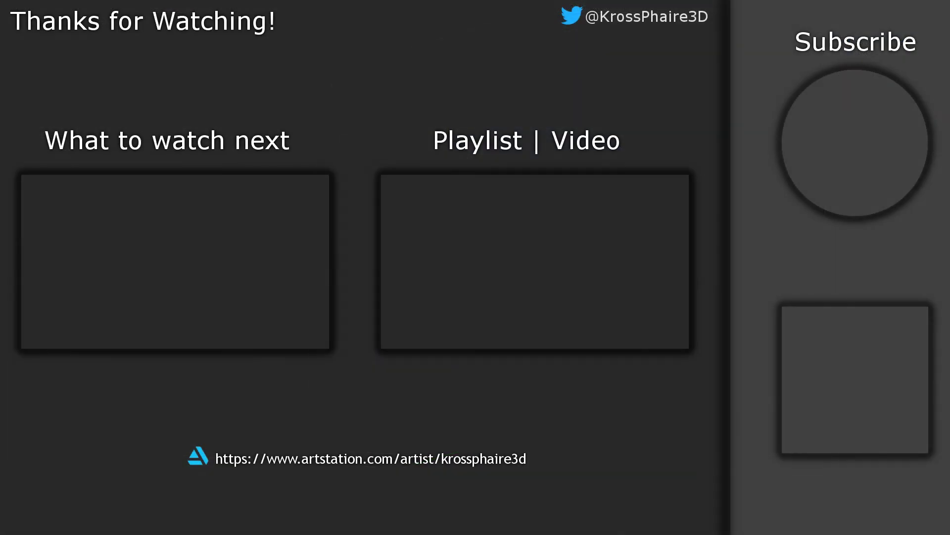